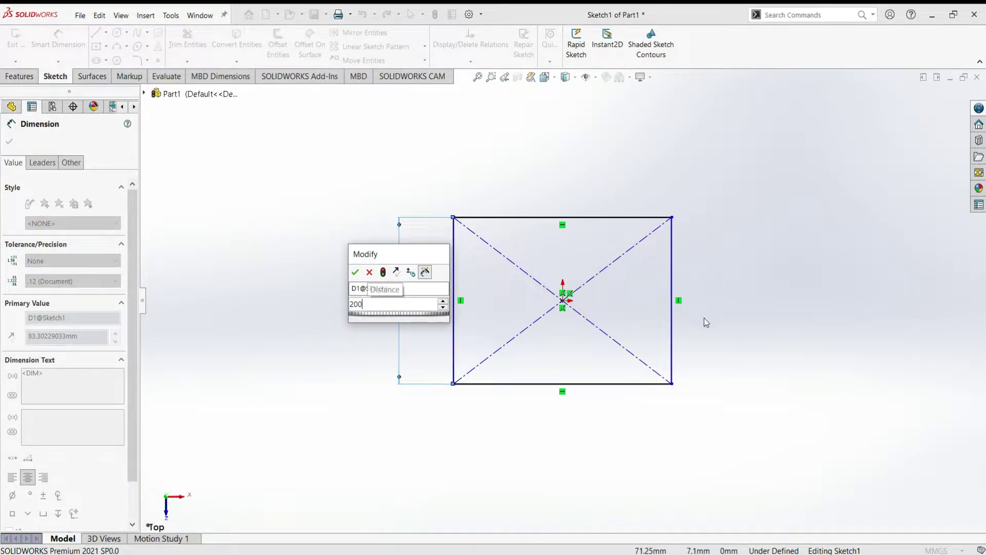
Dimension the centre rectangle 200 mm high and 213 mm wide.
key("Return")
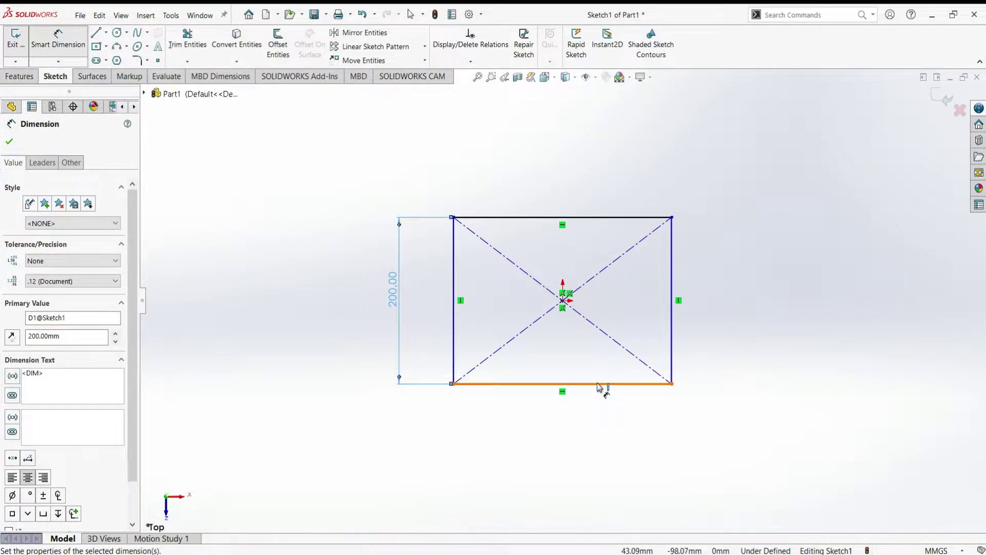
left_click(601, 384)
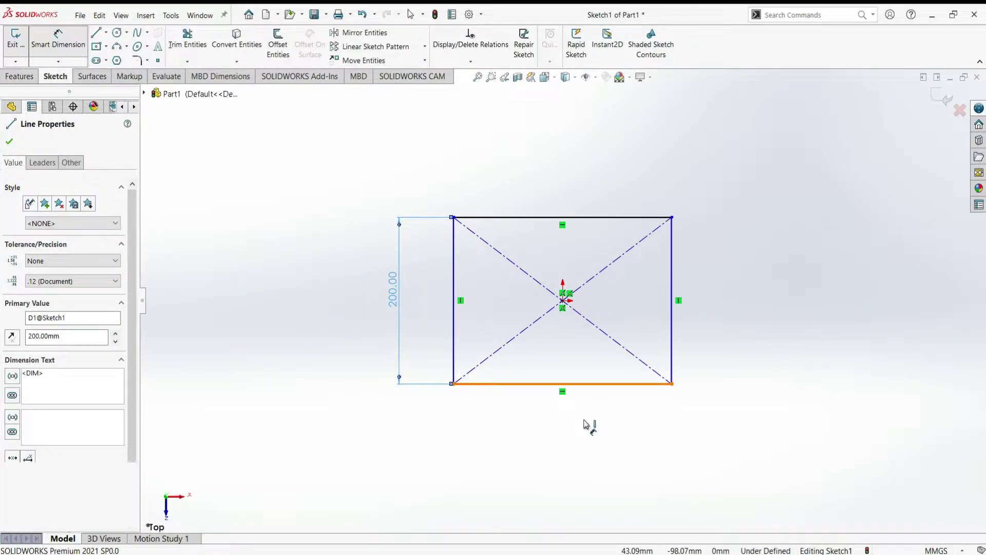
left_click(627, 417)
type("2")
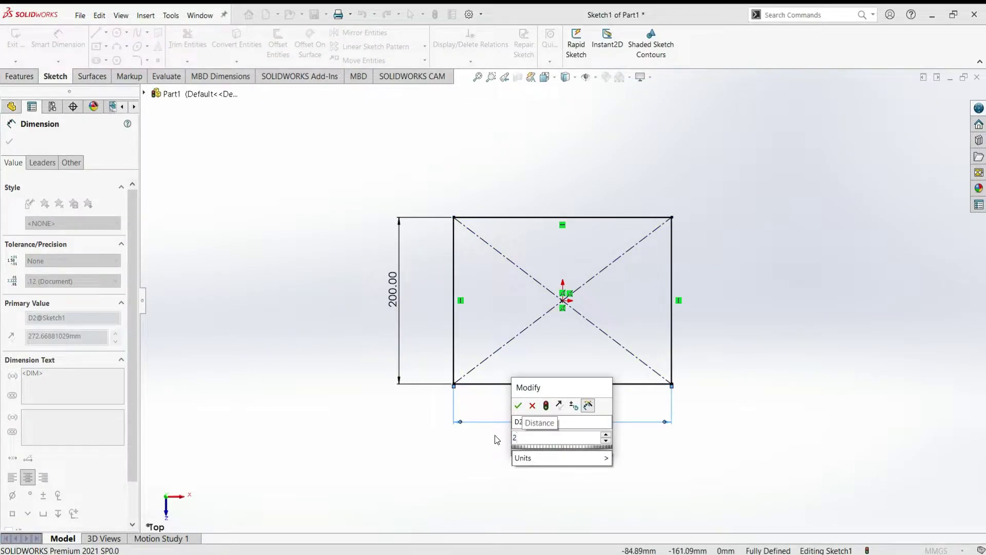
type("13")
key("Return")
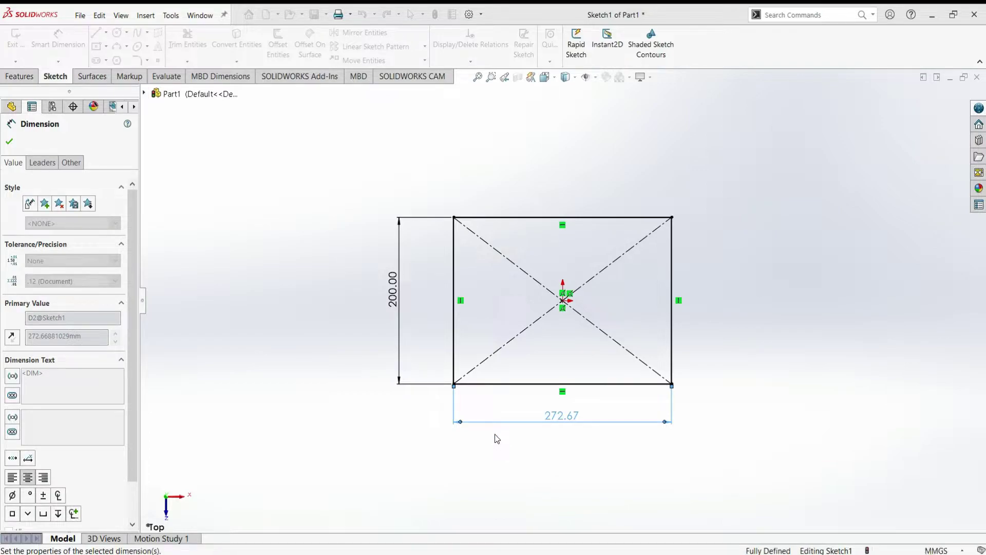
key("Escape")
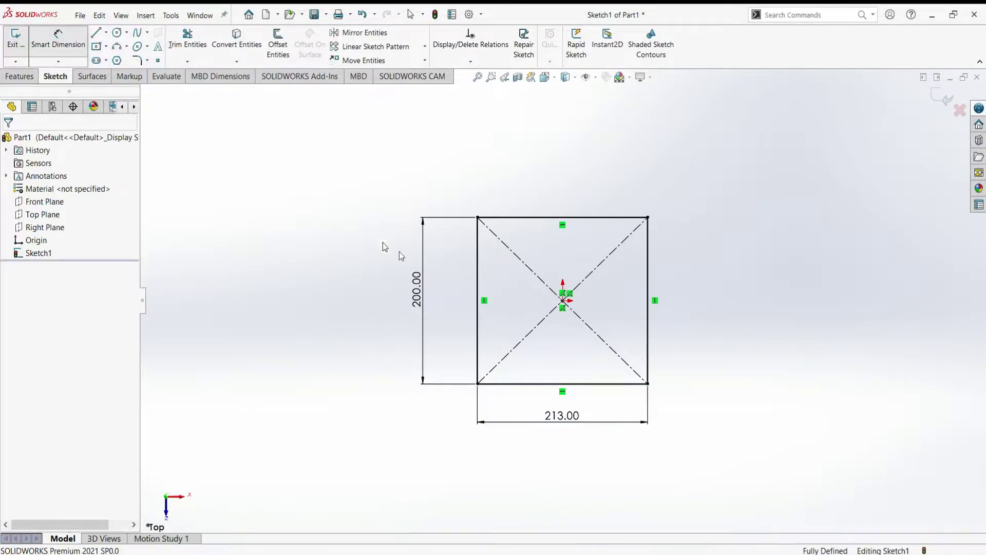
Extrude the rectangle as a blind boss 25 mm deep.
left_click(20, 78)
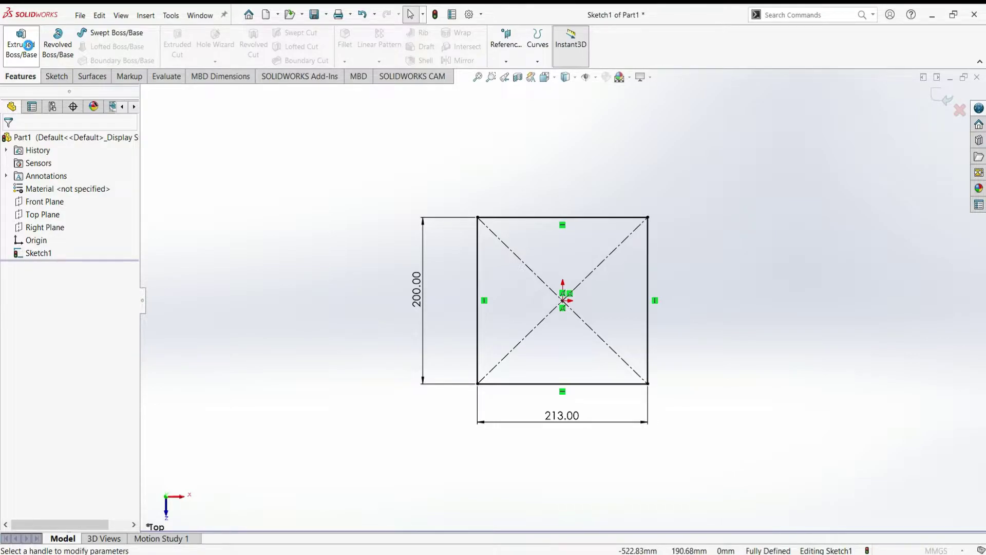
left_click(28, 46)
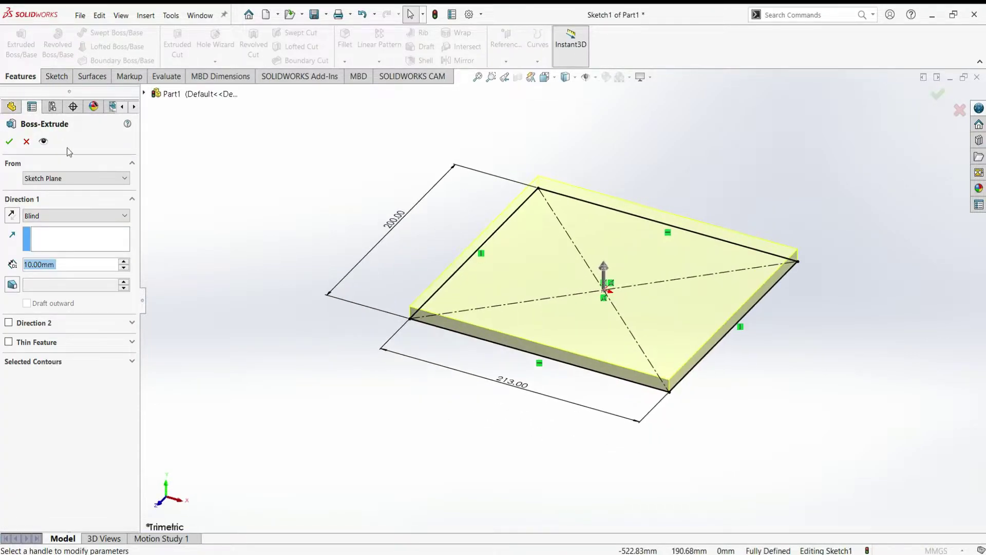
type("25")
key("Return")
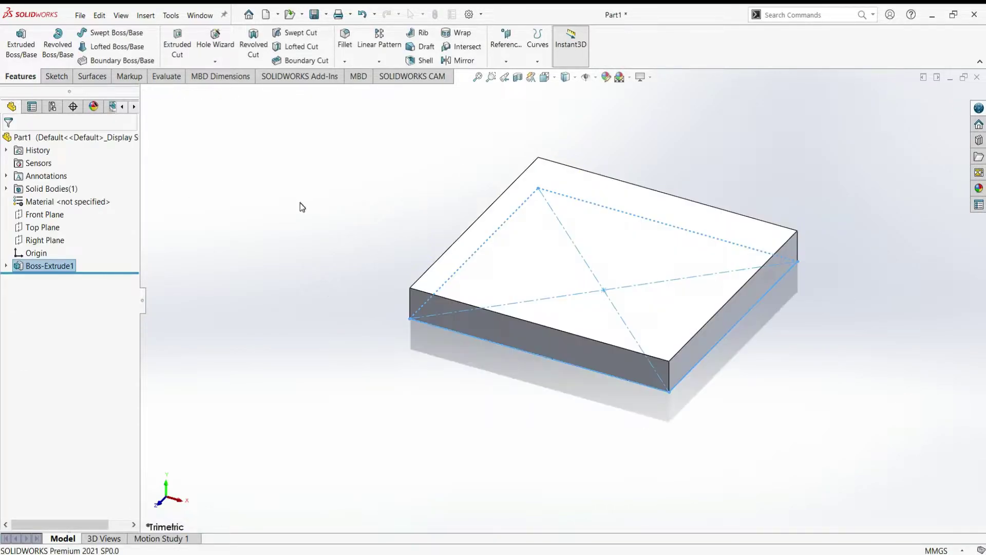
Start a sketch on the block's top face and convert the face's outline into sketch entities.
left_click(560, 278)
left_click(55, 76)
left_click(16, 39)
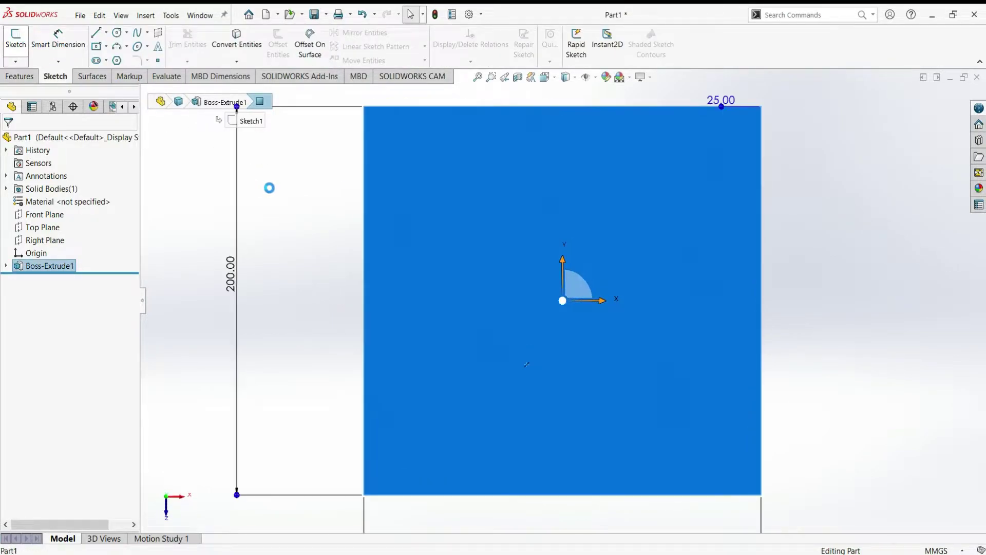
left_click(273, 196)
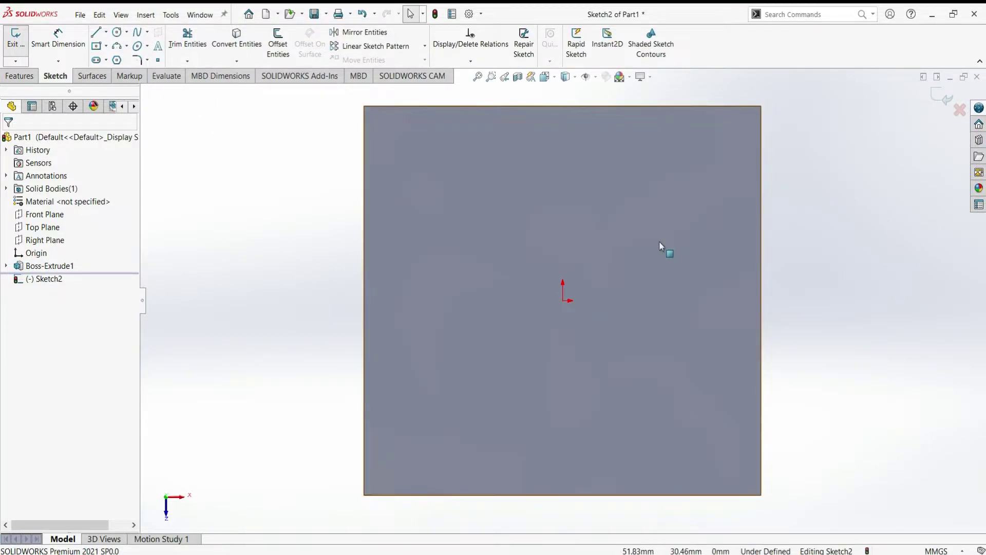
left_click(657, 226)
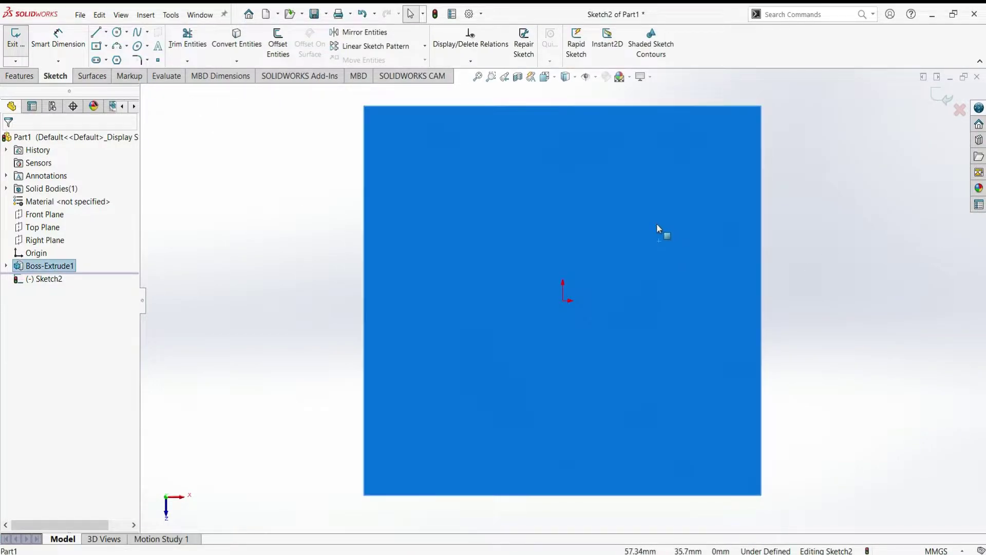
left_click(237, 46)
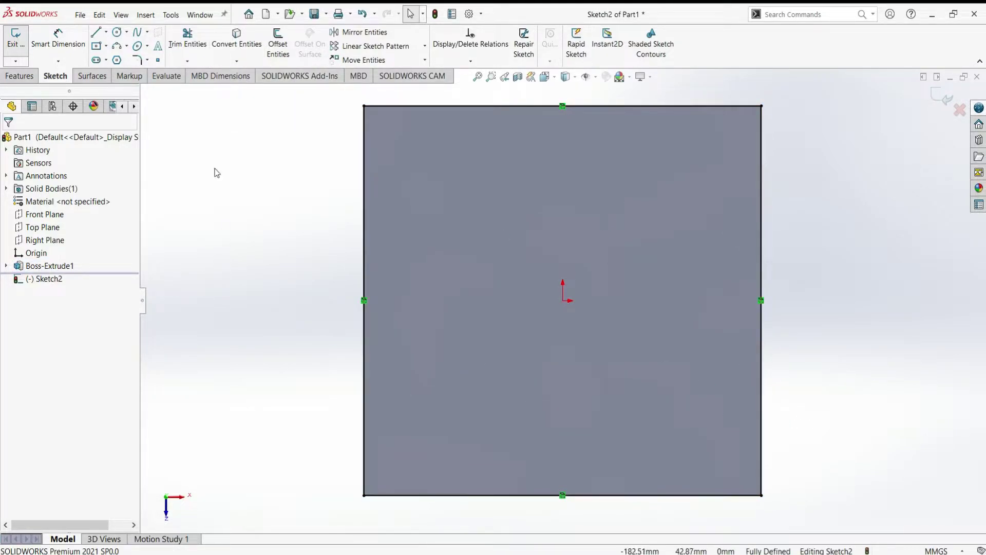
Sketch a vertical centerline down from the face's upper edge, joined to a horizontal centerline about 112 mm long ending on the right edge.
left_click(106, 32)
left_click(110, 60)
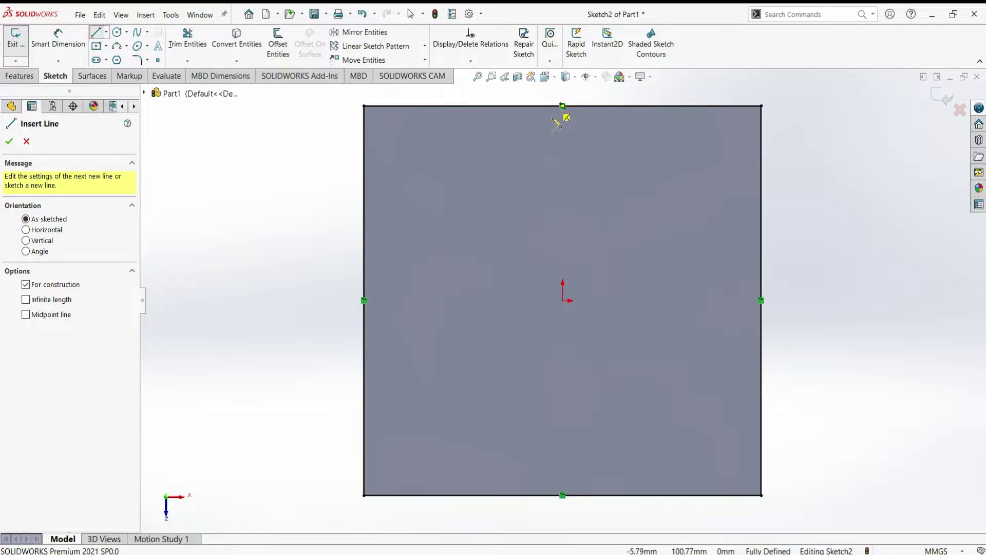
left_click(552, 105)
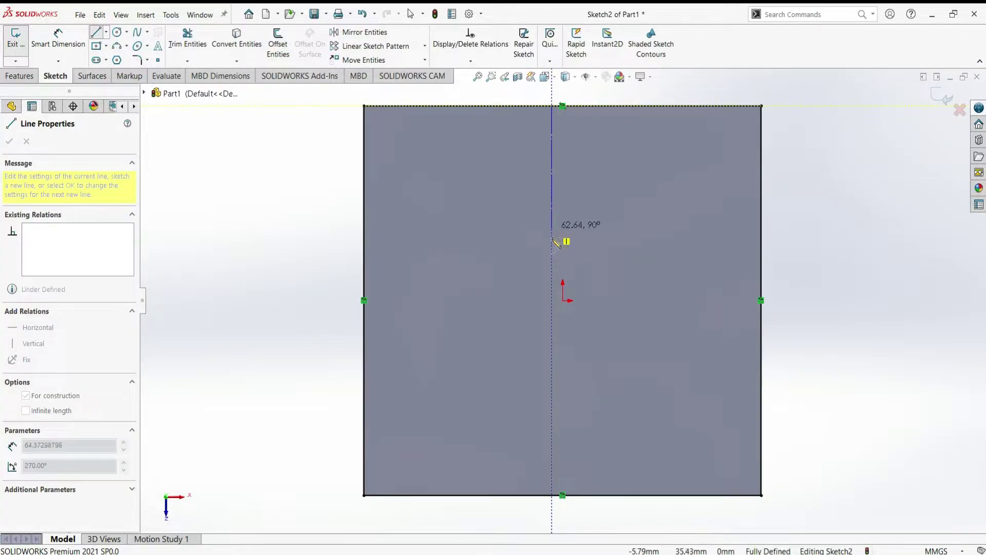
left_click(553, 346)
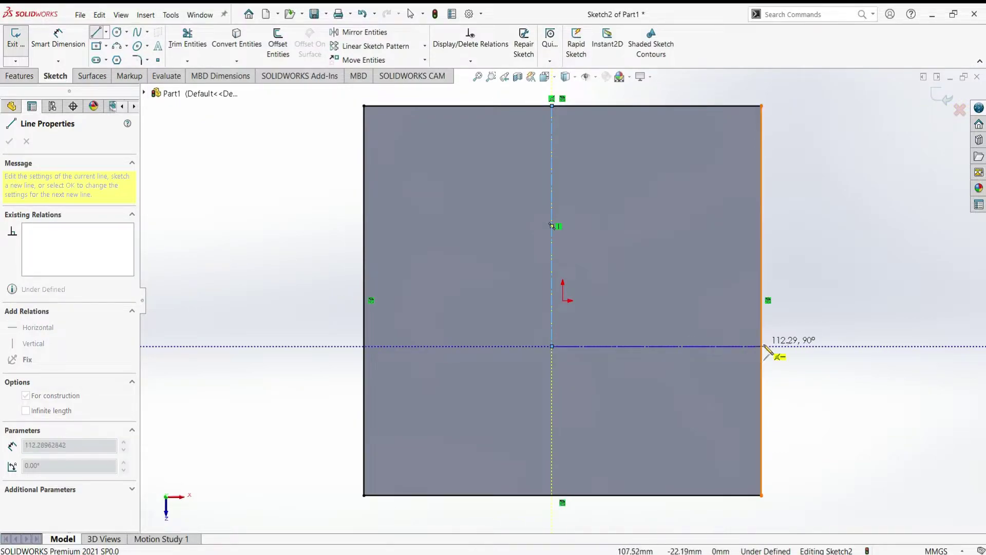
left_click(761, 347)
key("Escape")
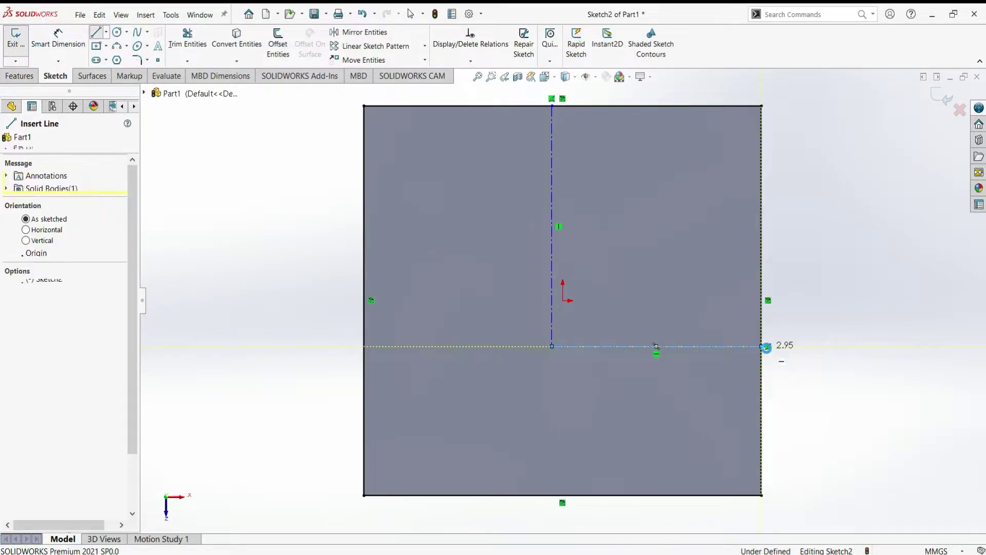
key("Escape")
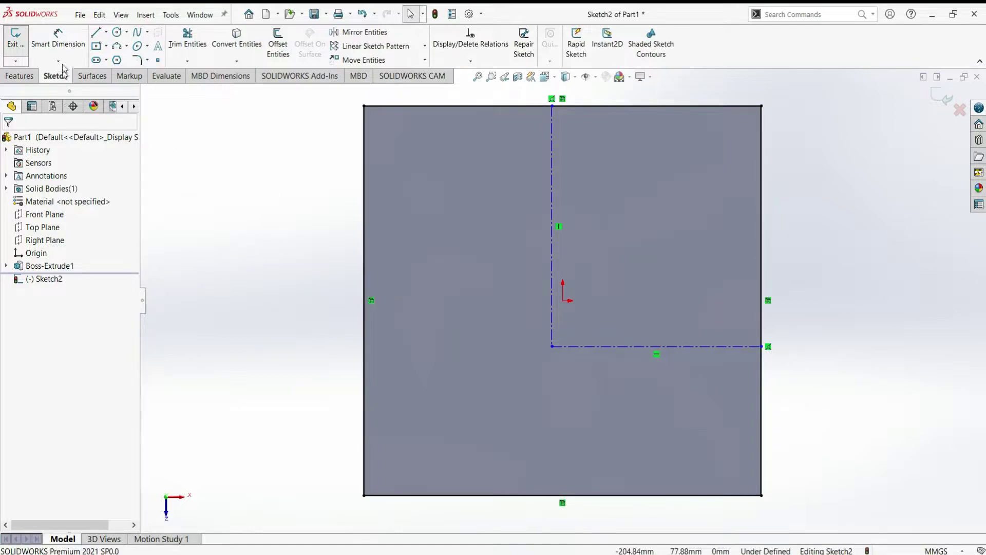
Dimension the vertical centerline 102 mm from the face's left edge.
left_click(60, 43)
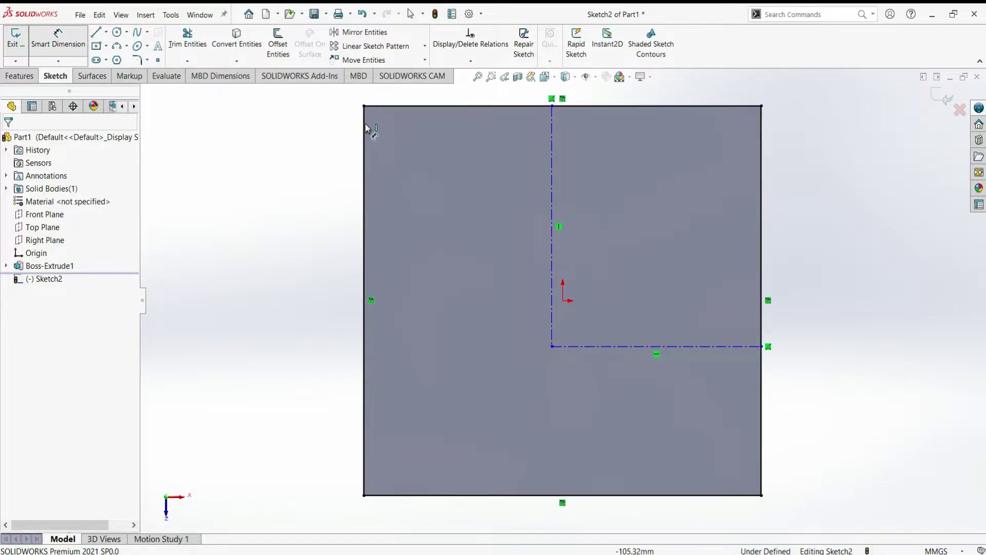
left_click(552, 131)
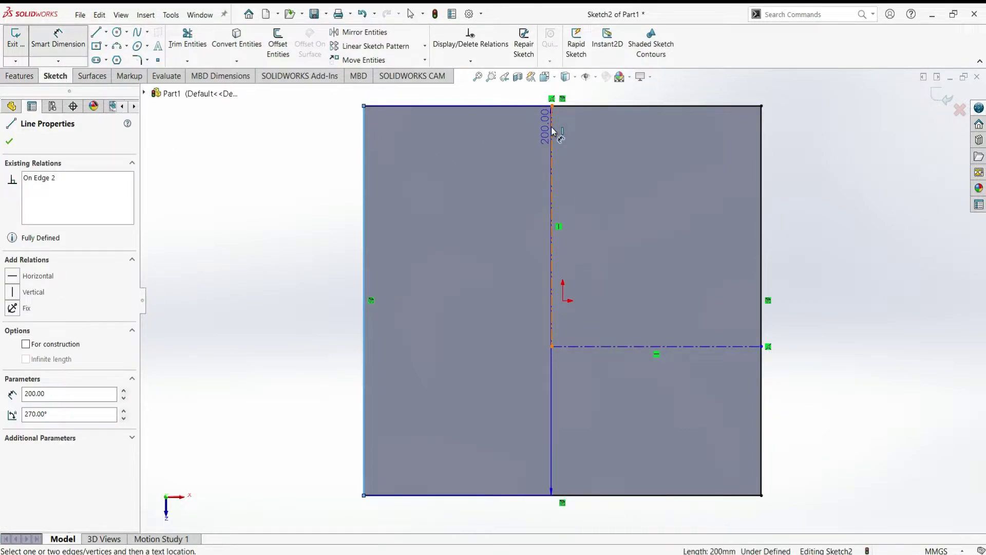
left_click(478, 96)
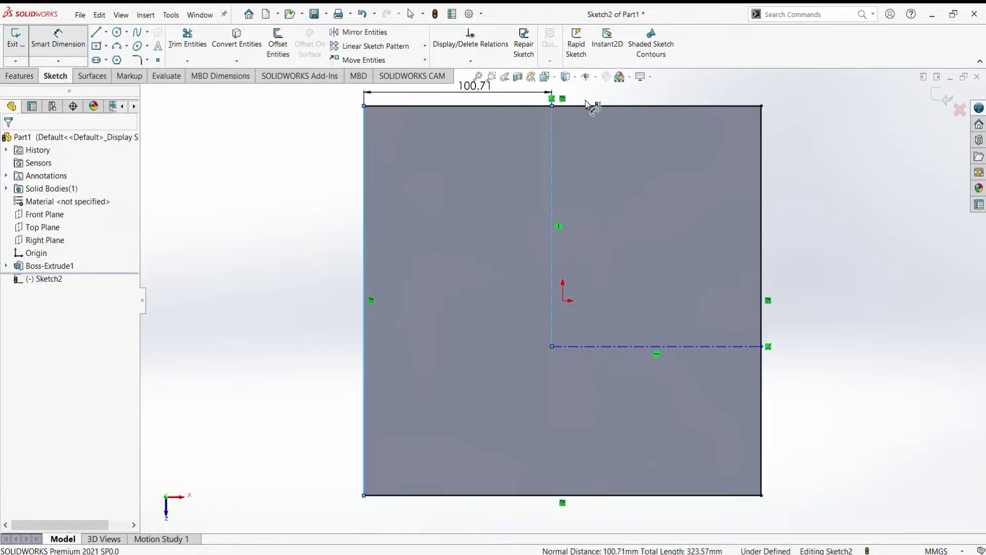
type("100")
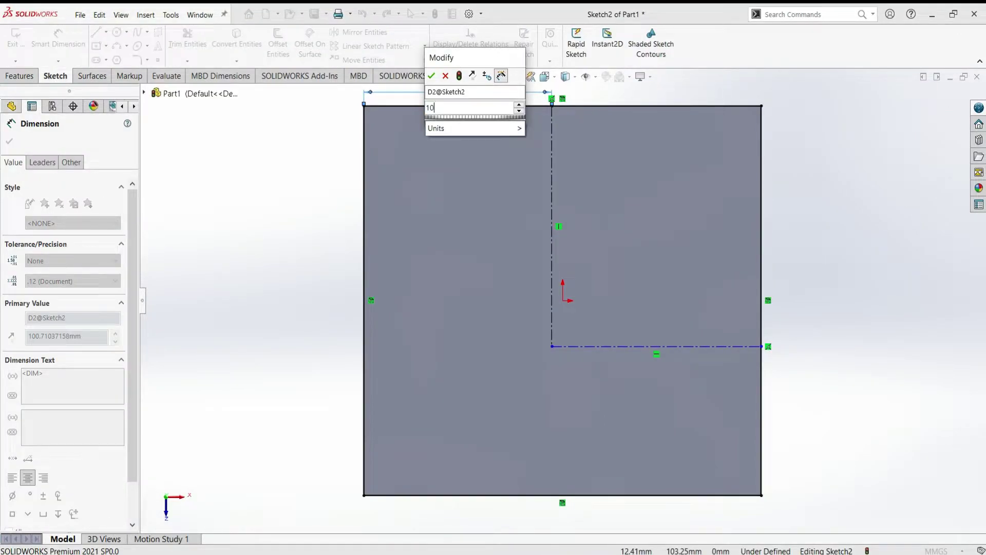
key("Return")
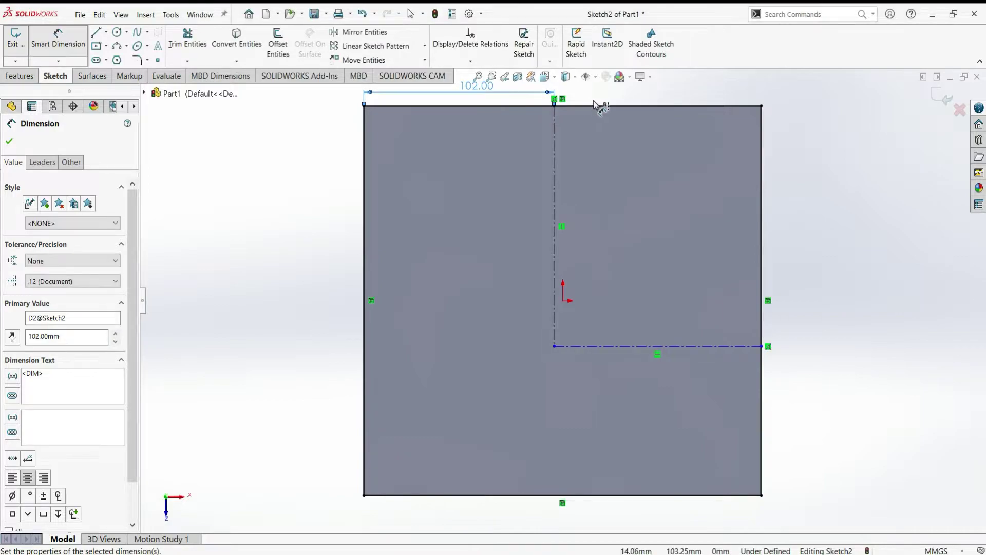
Dimension the horizontal centerline 38 mm above the face's lower edge.
left_click(748, 348)
left_click(734, 496)
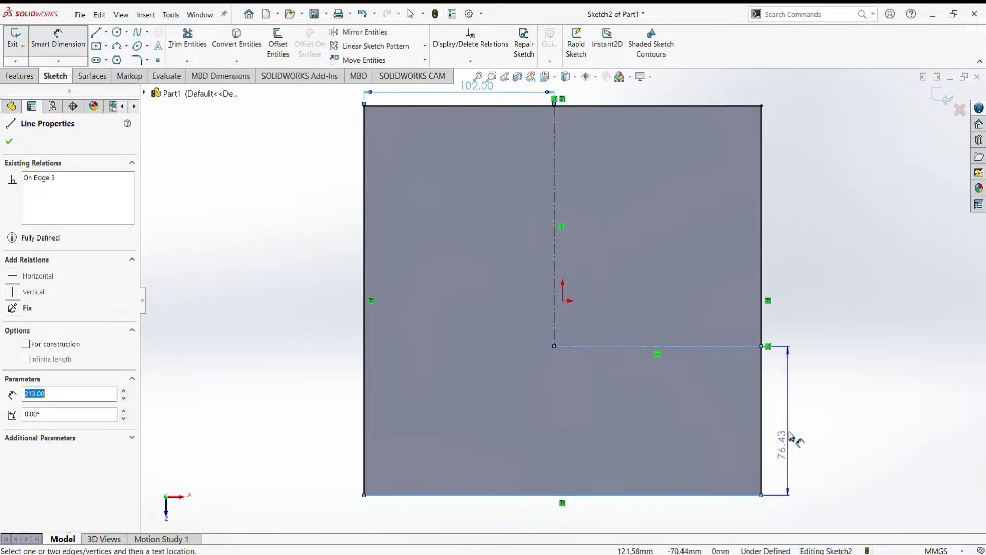
left_click(804, 430)
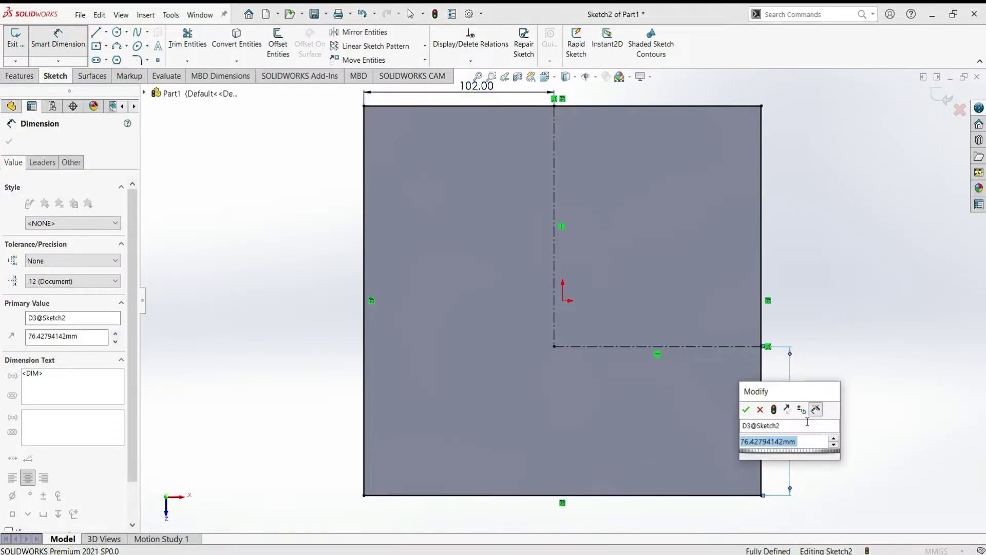
type("38")
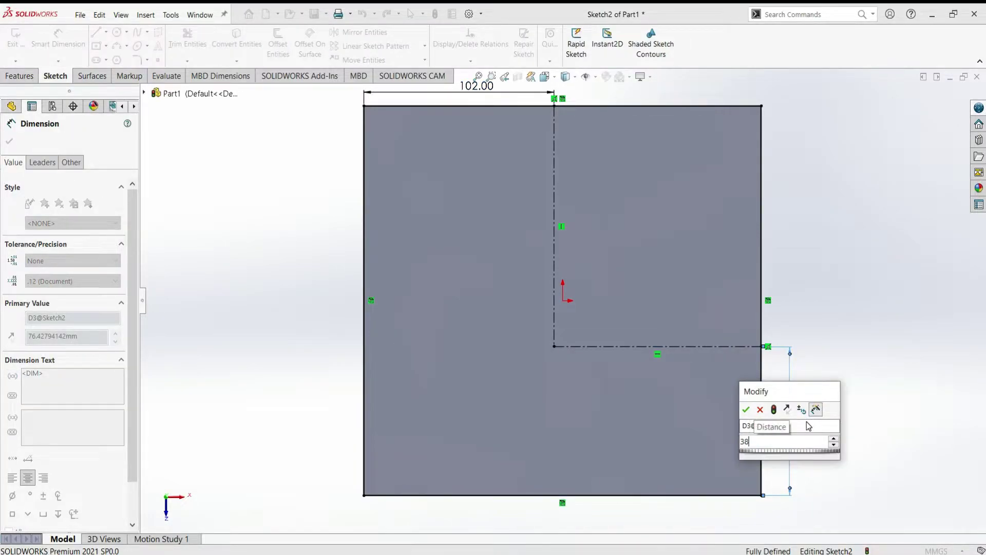
key("Return")
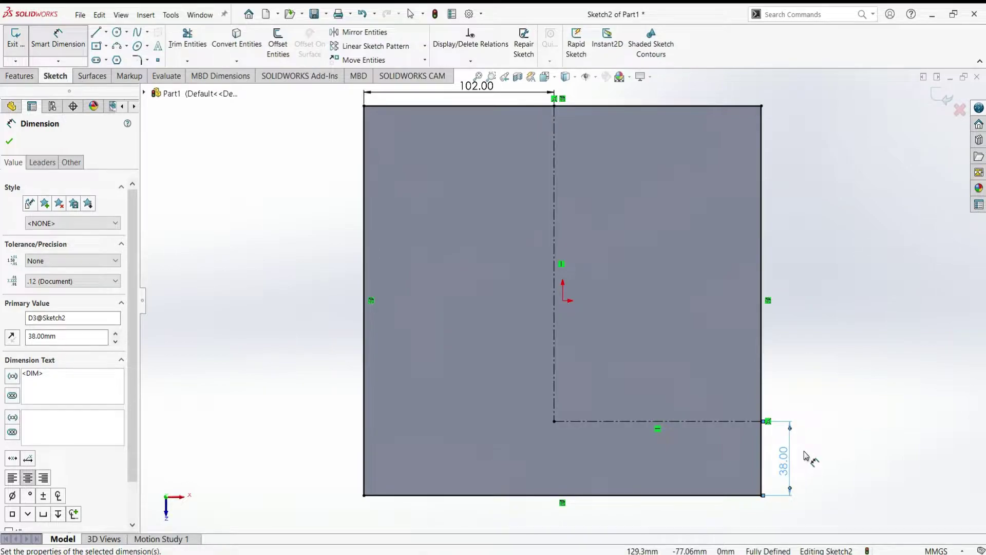
key("Escape")
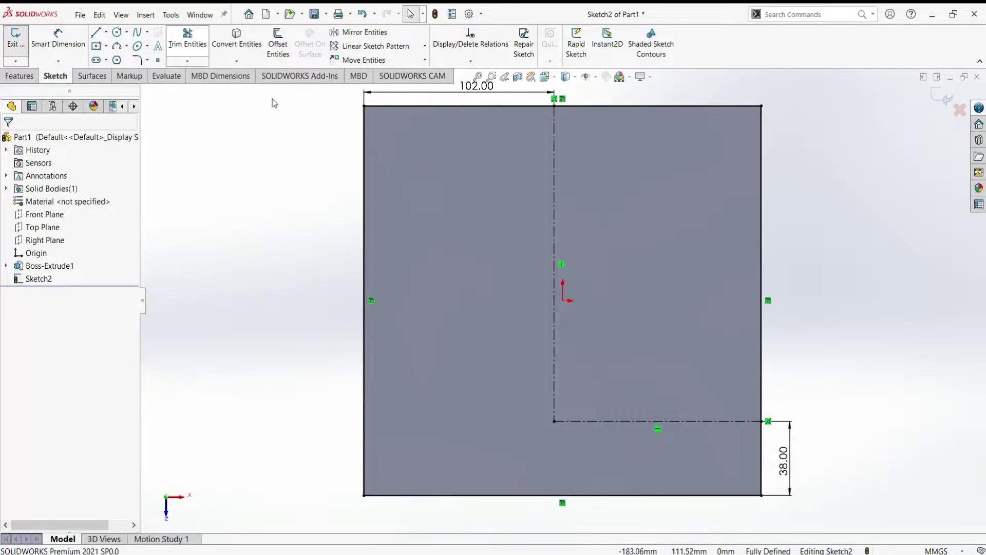
Trim the converted upper and right edges around the upper-right corner back to the two centerlines.
key("t")
mouse_move(610, 95)
left_mouse_down()
mouse_move(640, 141)
mouse_move(785, 224)
left_mouse_up()
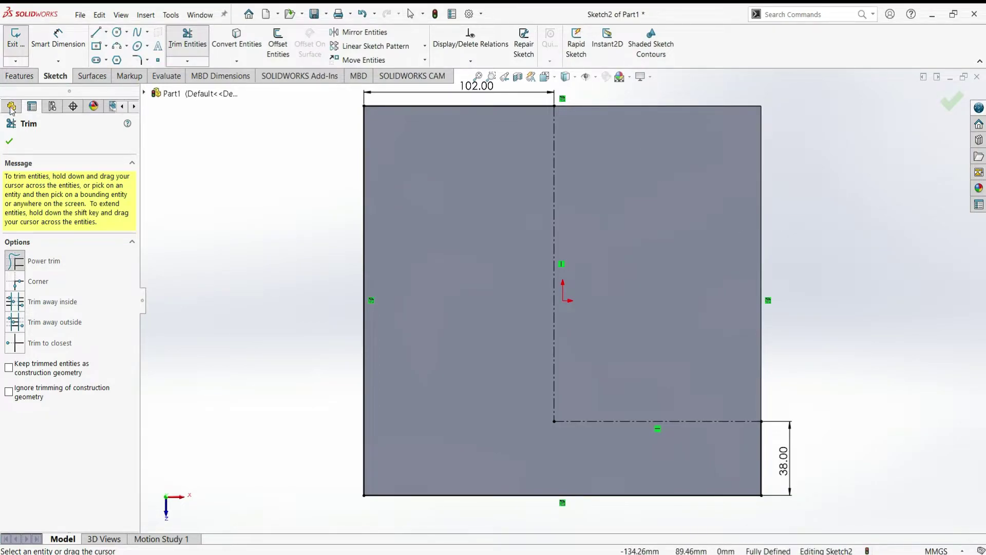
left_click(10, 141)
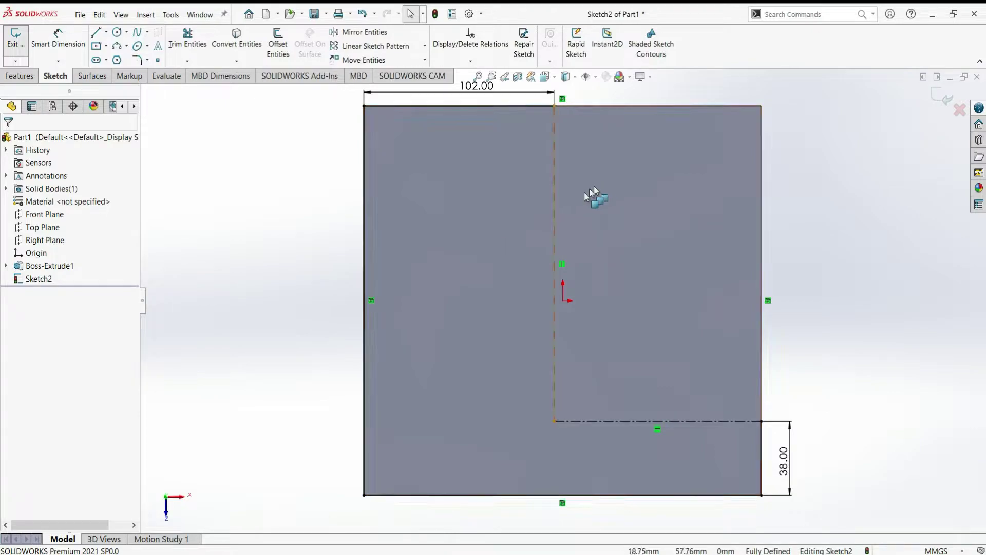
Change the vertical and horizontal centerlines from construction geometry to solid sketch lines.
left_click(553, 205)
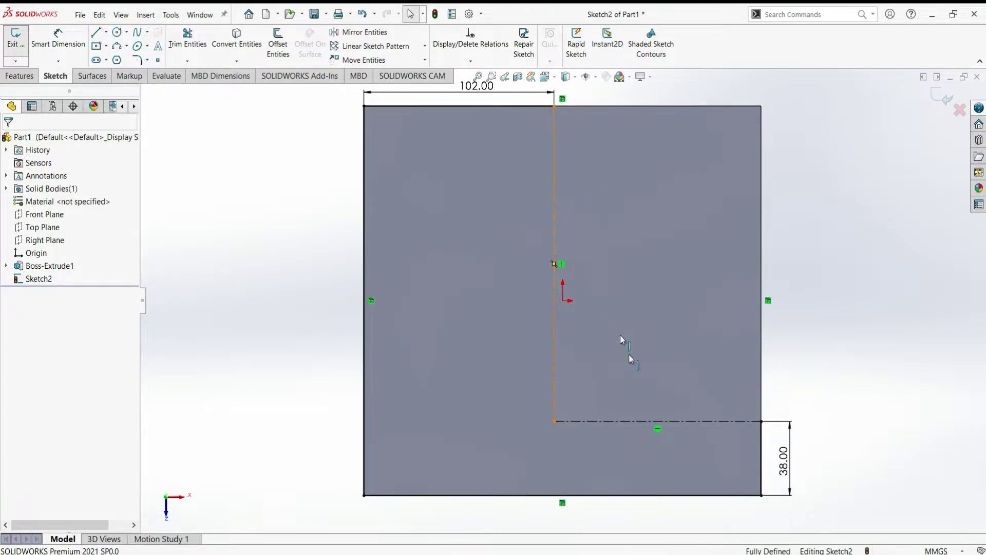
left_click(652, 421, "ctrl")
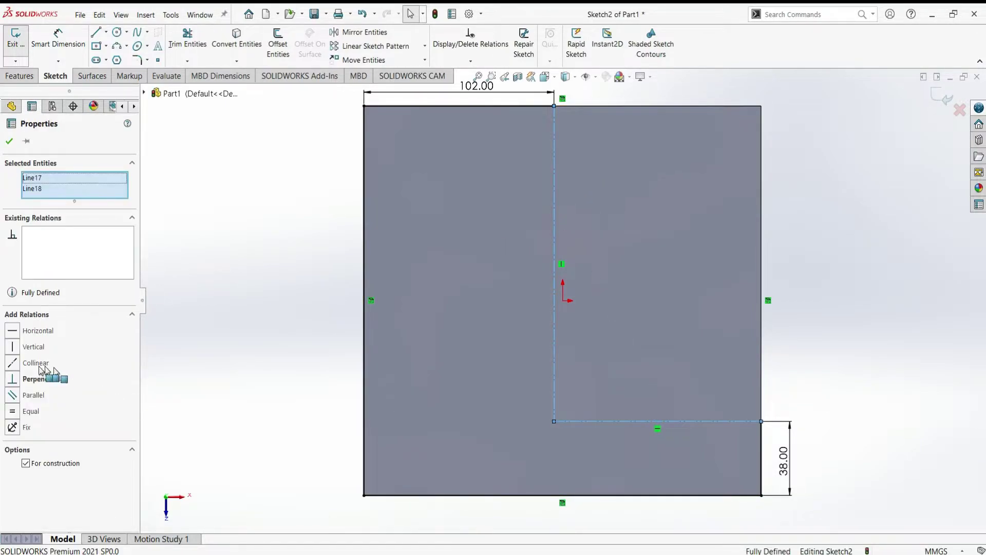
left_click(26, 463)
left_click(260, 308)
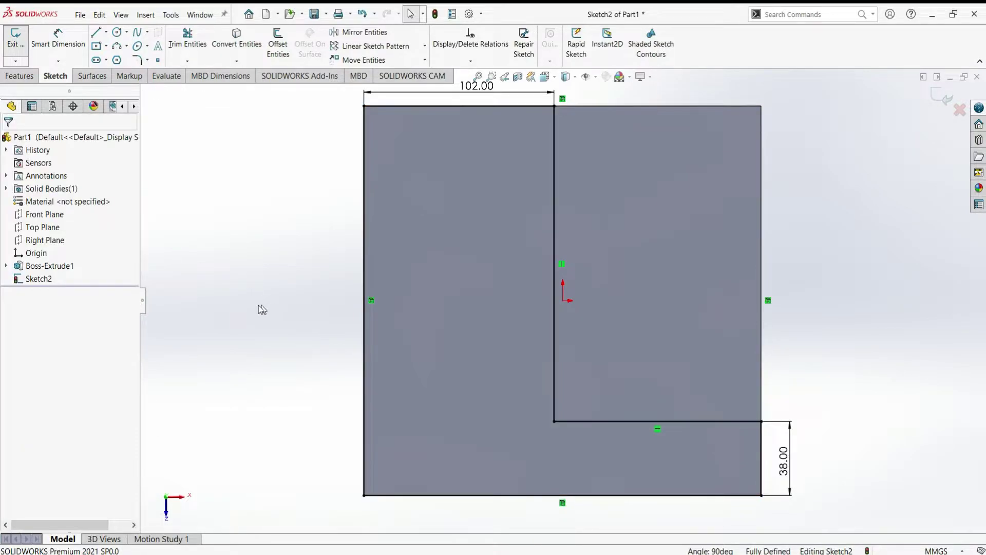
Round the inner corner between the vertical and horizontal lines with a 45 mm sketch fillet.
left_click(138, 61)
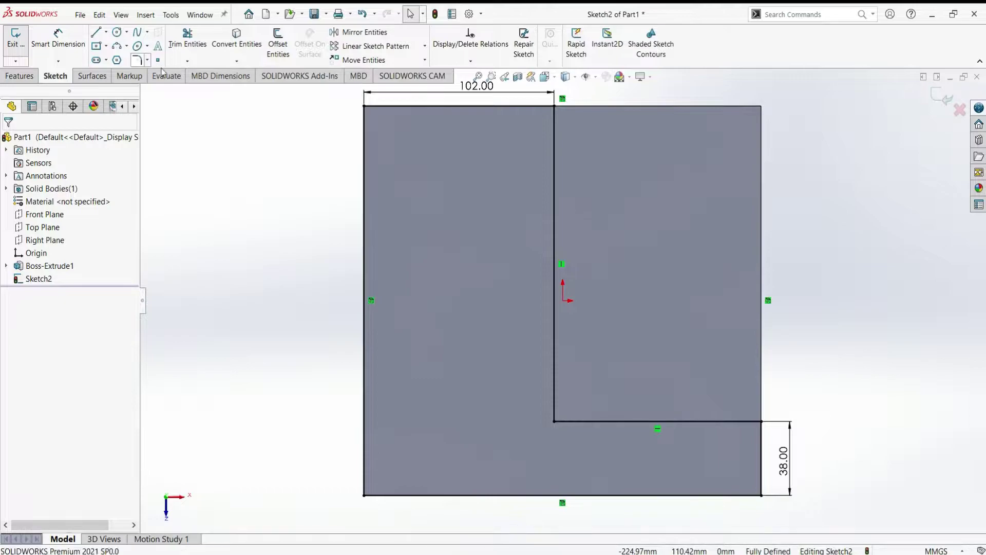
left_click(557, 334)
left_click(611, 421)
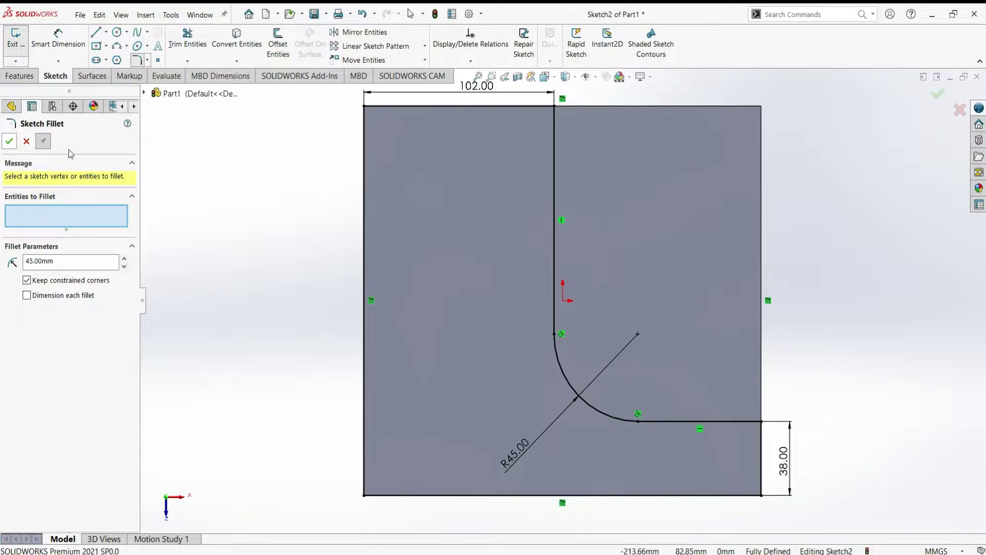
key("Escape")
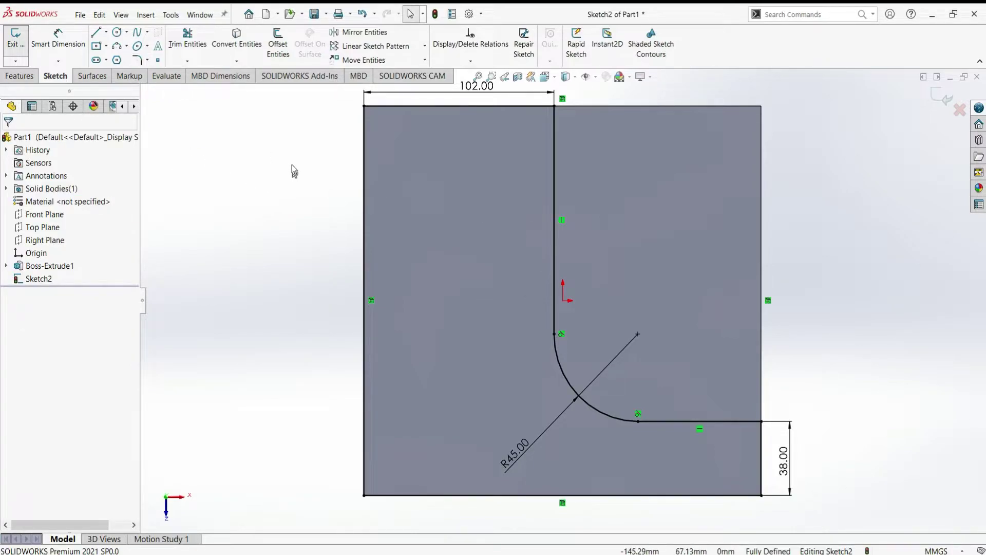
Extrude-cut the L-shaped sketch 25 mm blind with the side to cut flipped, removing the material outside the profile.
left_click(10, 77)
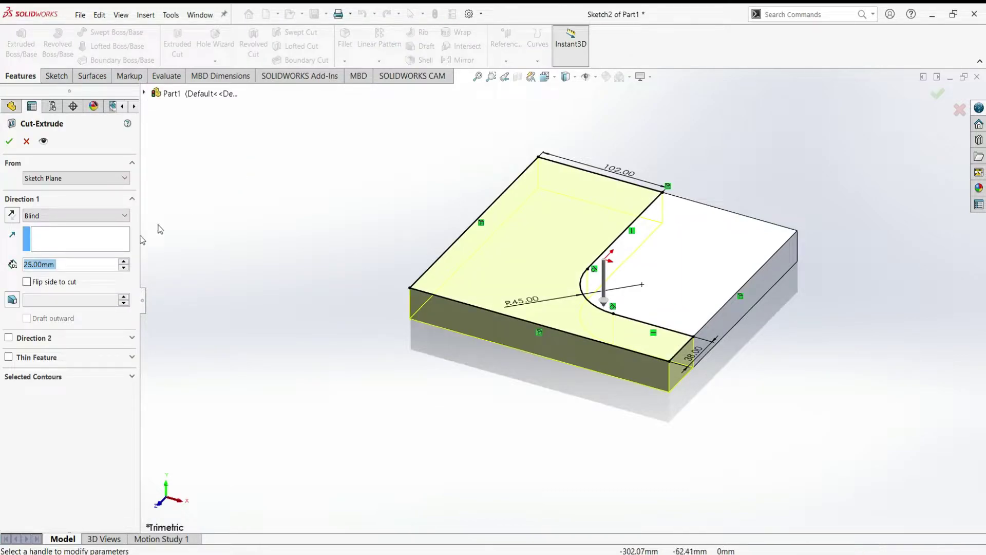
left_click(28, 283)
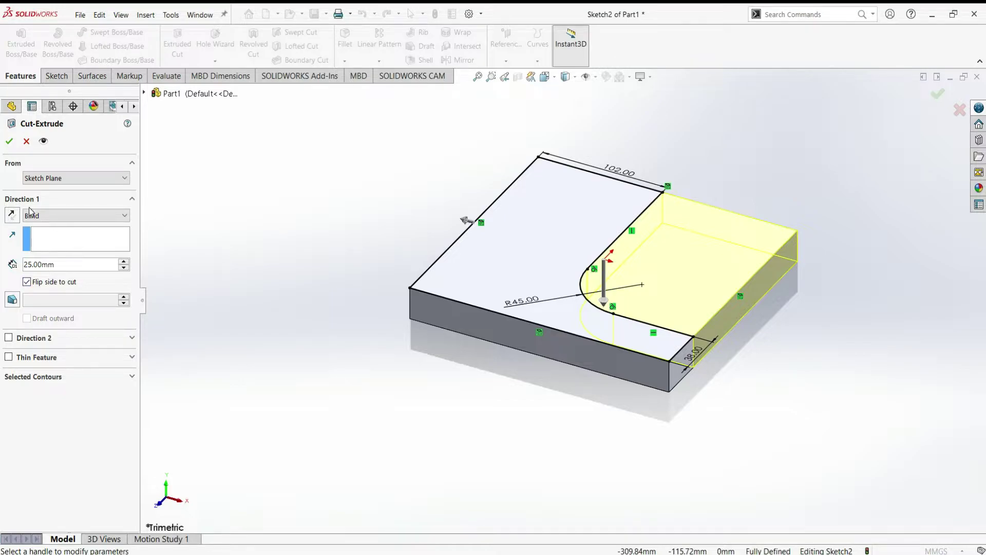
left_click(11, 142)
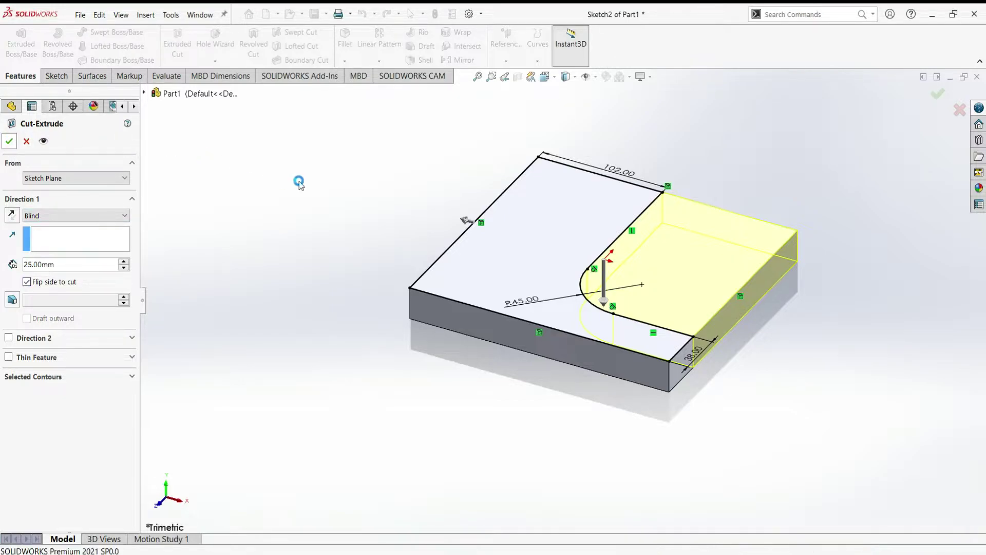
Start a sketch on the plate's long outer side face, 200 mm by 25 mm, and convert the face's outline into sketch entities.
middle_click_drag(298, 181, 819, 256)
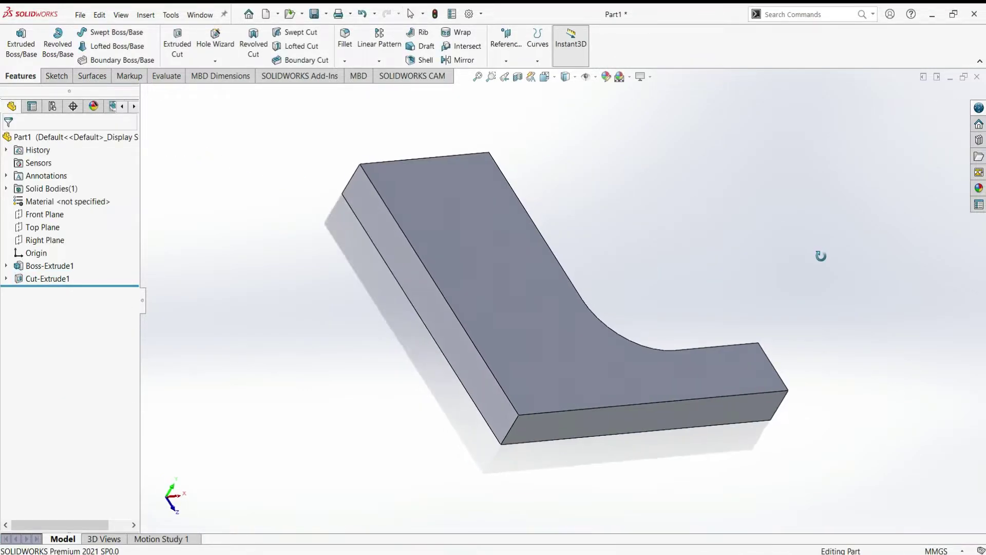
left_click(383, 282)
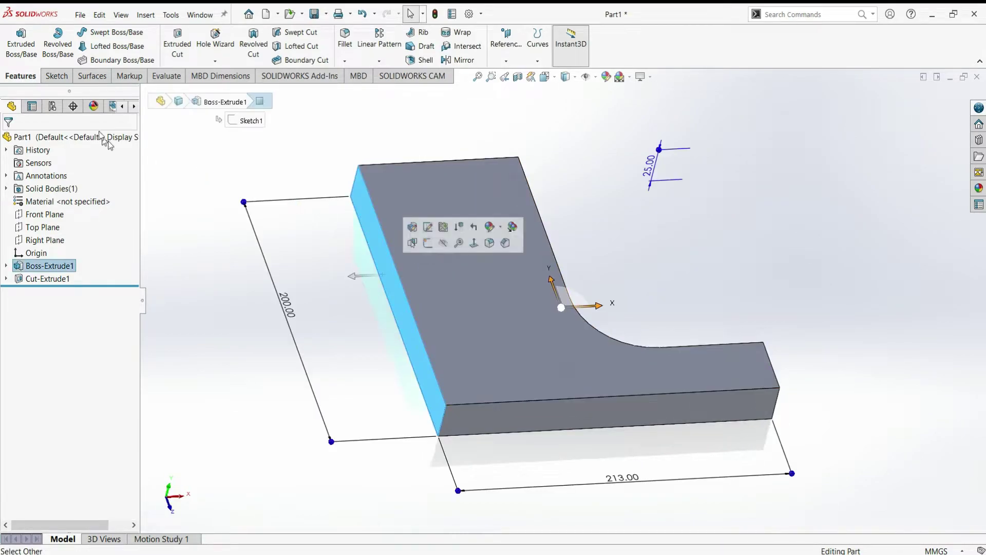
left_click(44, 73)
left_click(16, 39)
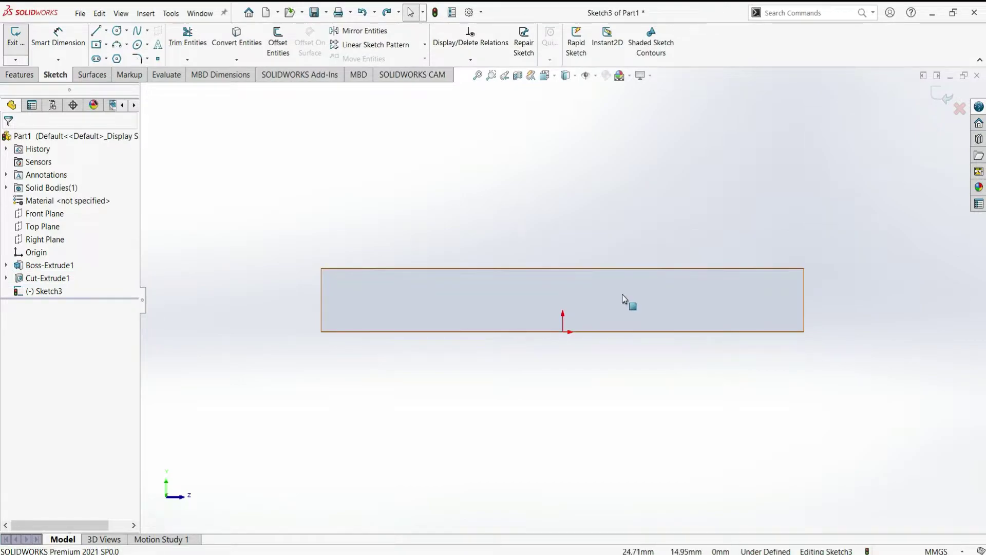
left_click(627, 303)
left_click(236, 36)
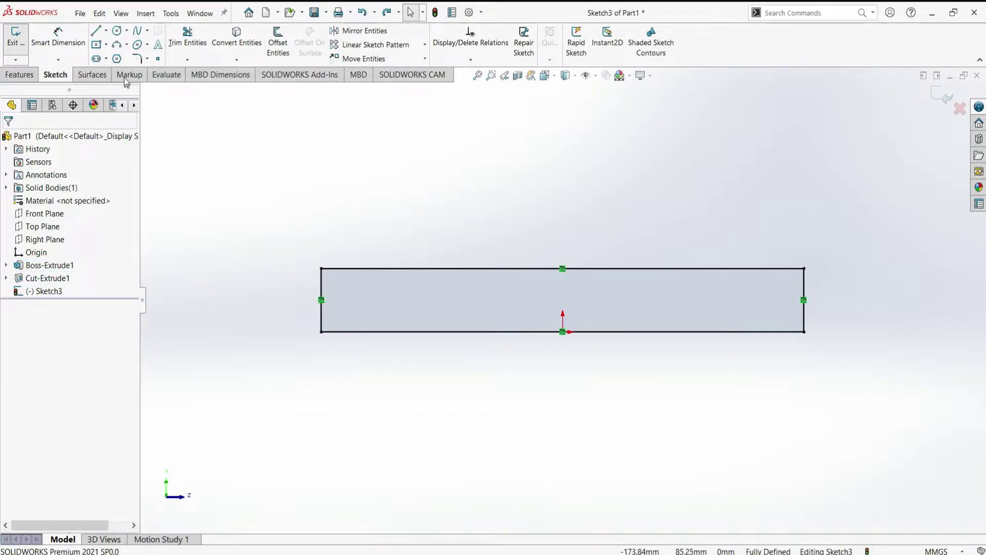
Sketch a vertical centerline about 83 mm long, running up from the outline's lower edge past its upper edge.
left_click(107, 31)
left_click(117, 57)
left_click(399, 331)
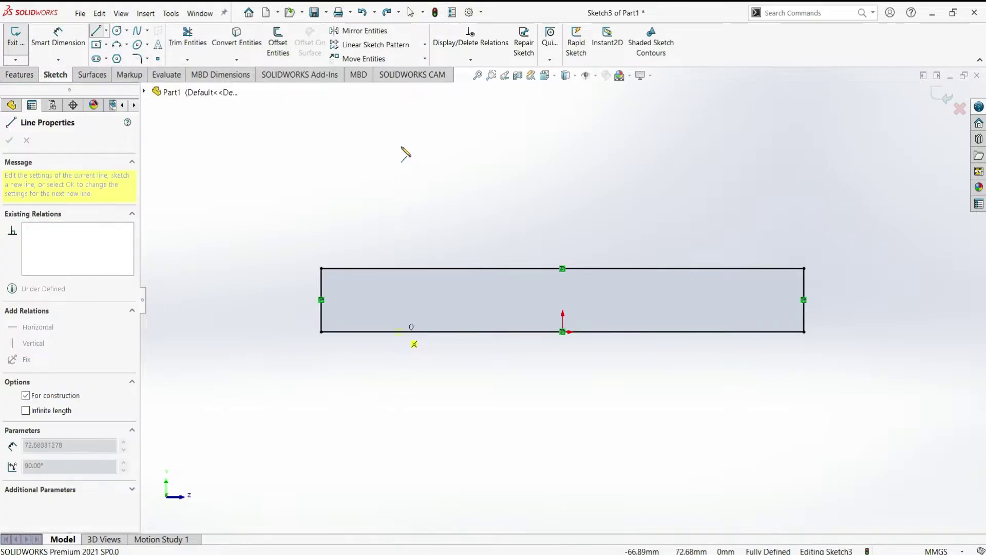
left_click(399, 121)
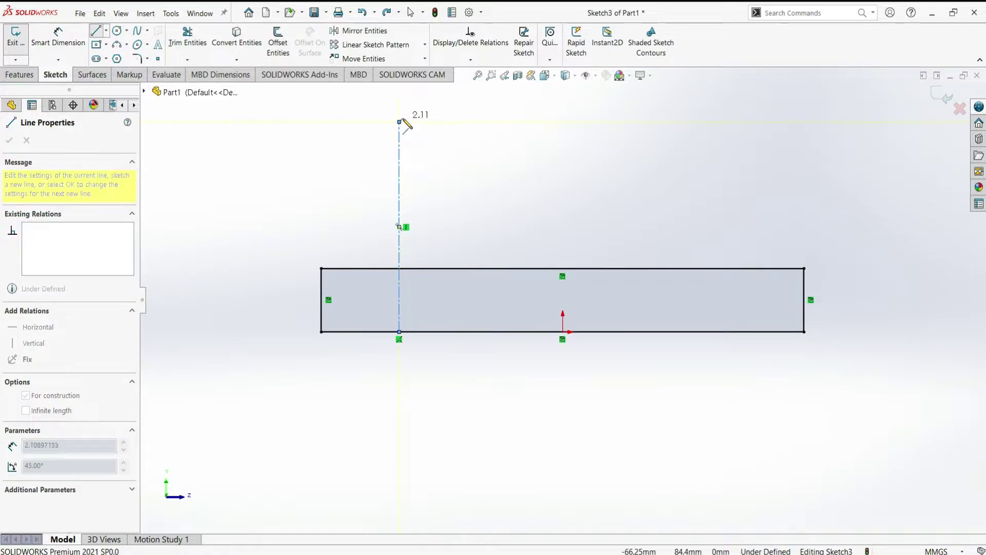
key("Escape")
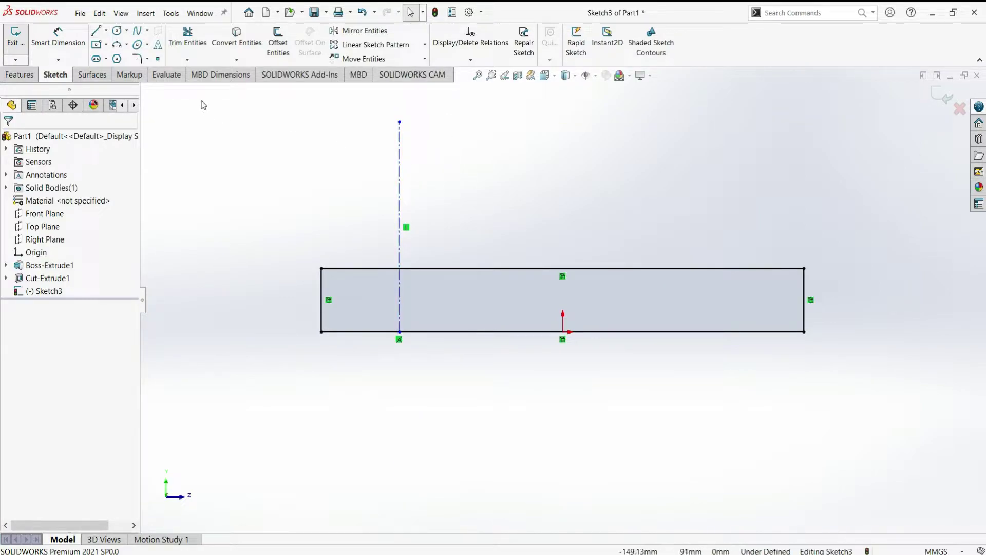
Dimension the vertical centerline 83 mm from the outline's left edge.
key("f")
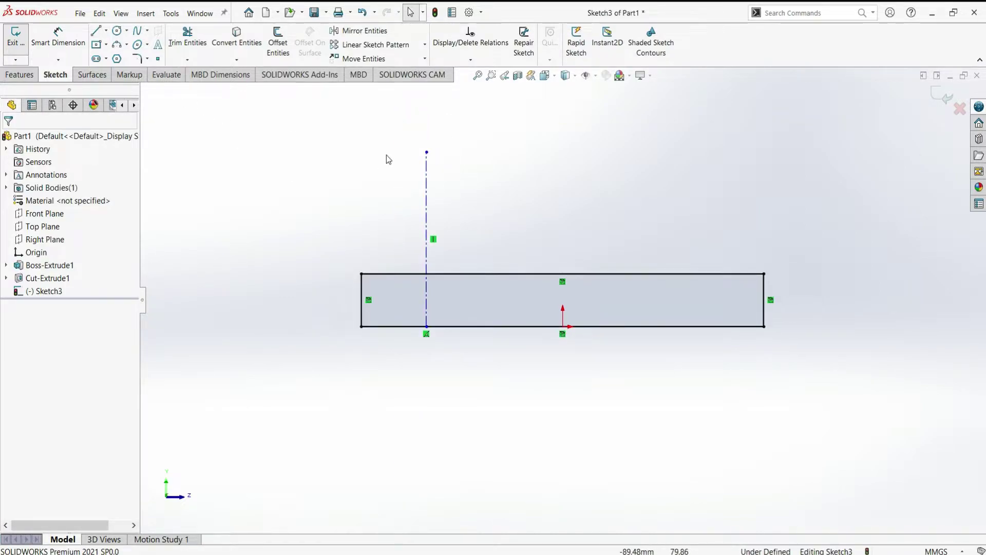
left_click(59, 39)
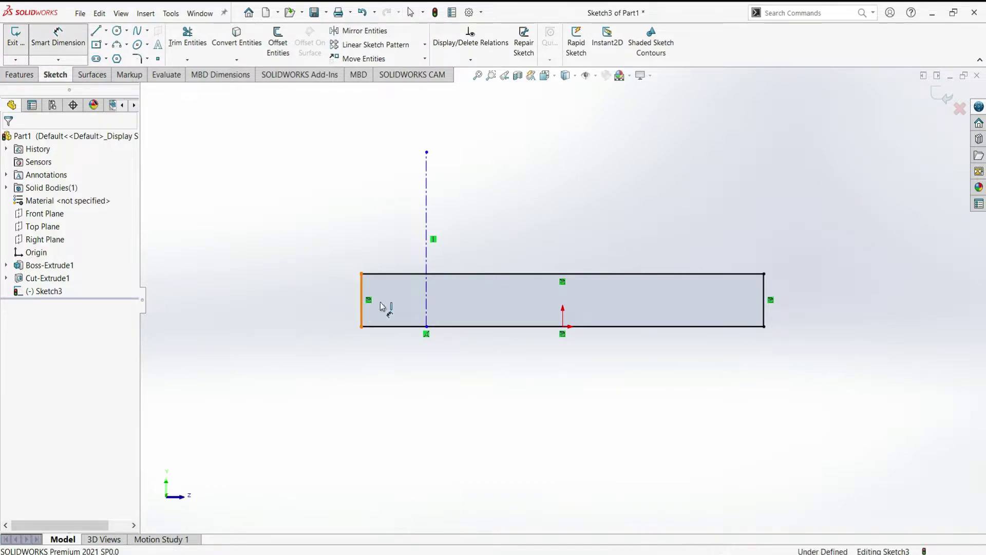
left_click(426, 300)
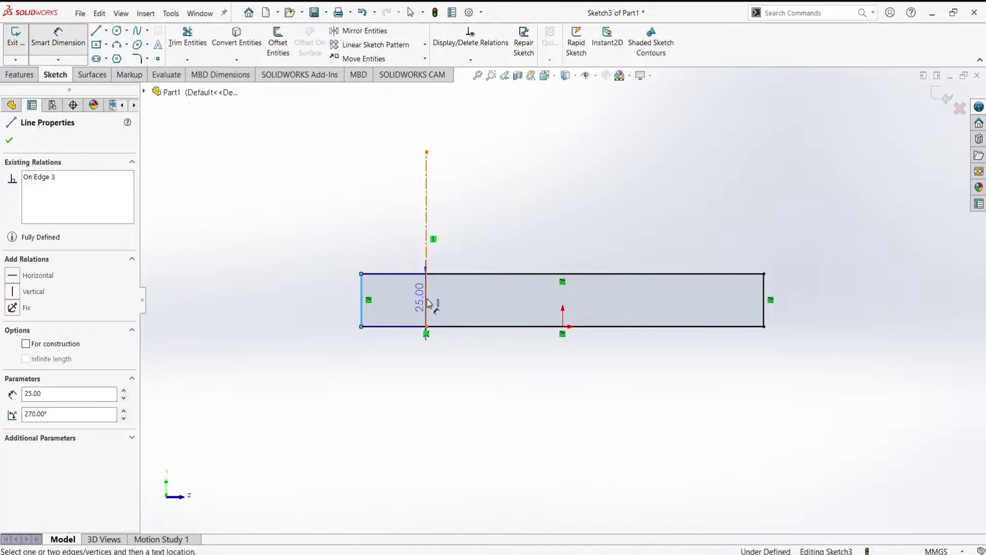
left_click(408, 365)
type("83")
key("Return")
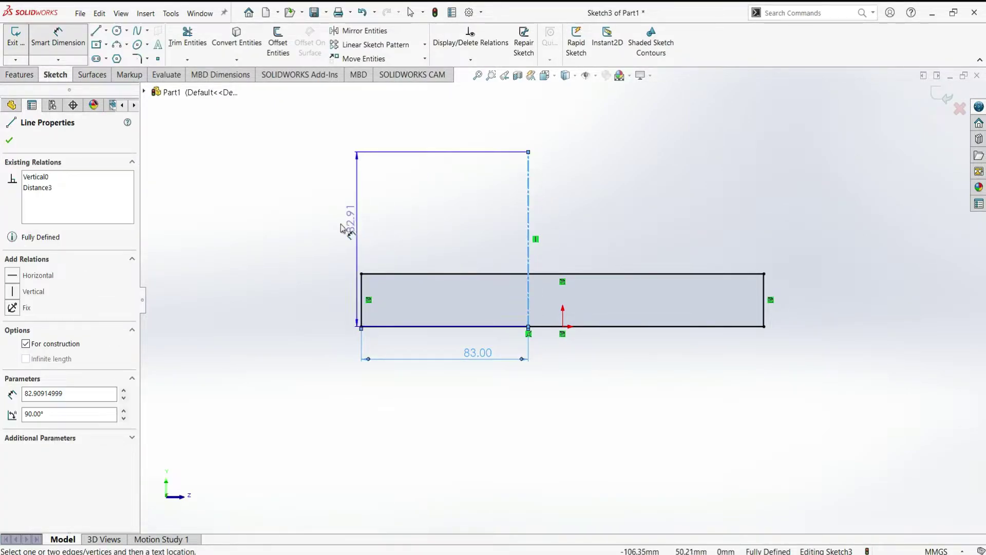
Dimension the centerline's upper endpoint 102 mm above the outline's lower edge.
left_click(396, 220)
type("83")
key("Return")
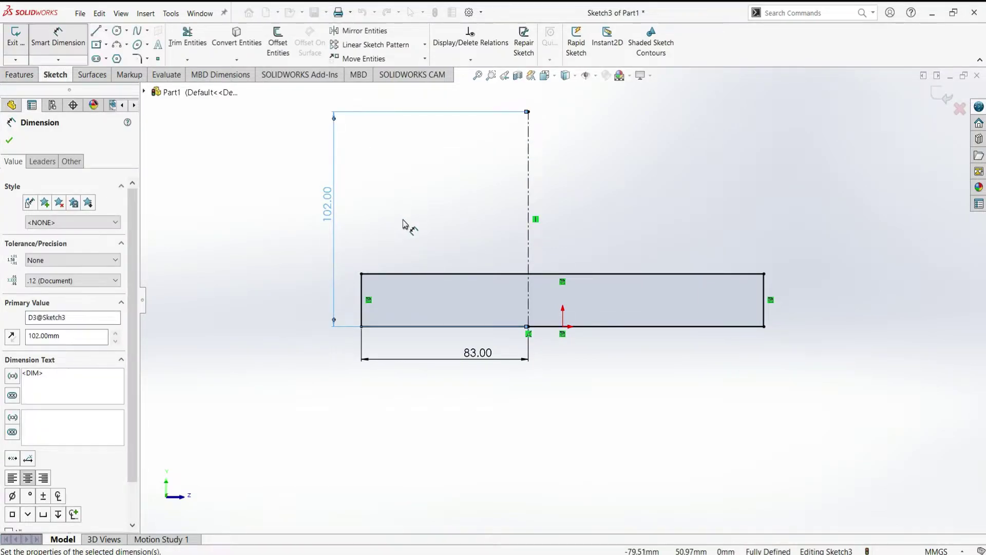
left_click(600, 131)
key("Escape")
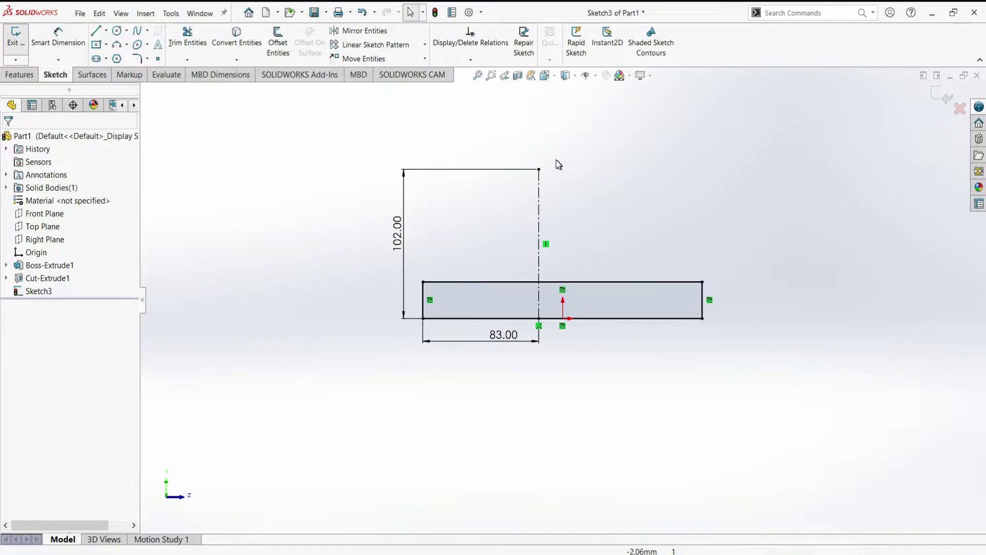
Sketch two concentric circles centred on the centerline's upper endpoint, with radii of about 23 mm and 34 mm.
left_click(117, 31)
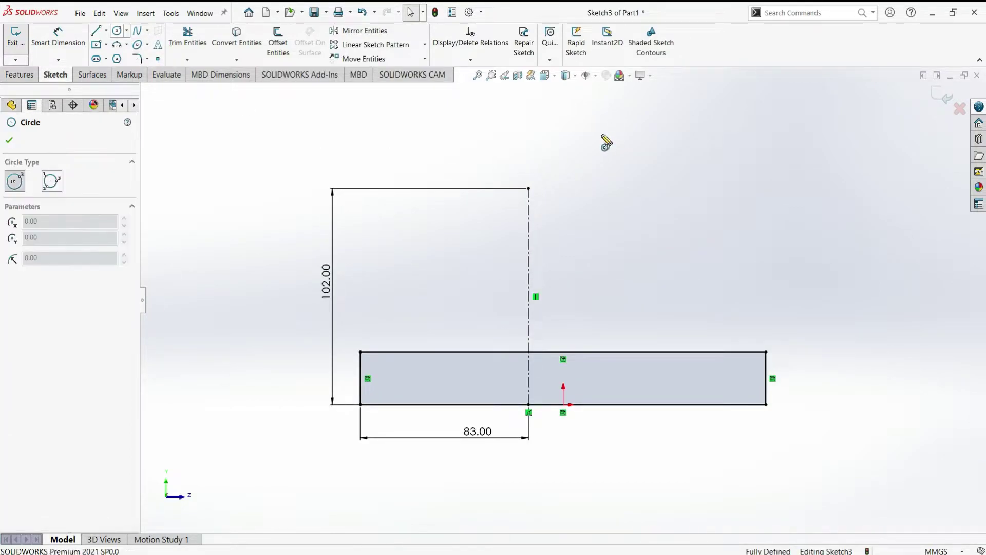
left_click(528, 188)
left_click(568, 164)
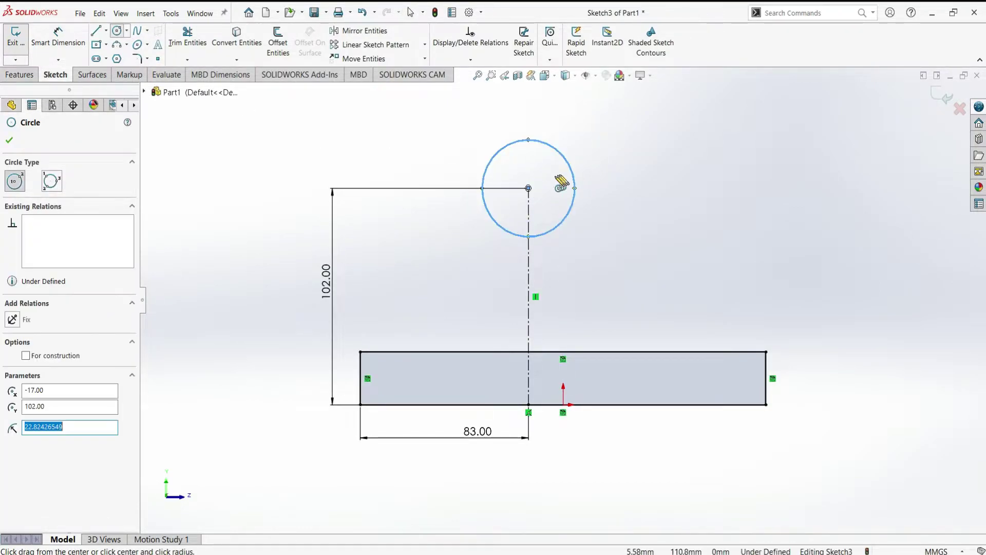
left_click(529, 188)
left_click(592, 156)
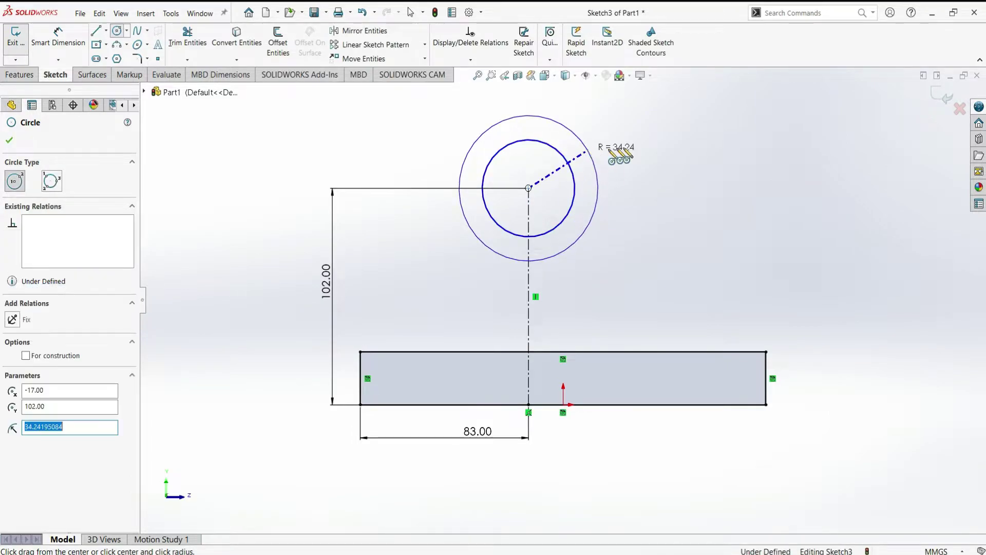
key("Escape")
Dimension the outer circle's diameter as 70 mm.
left_click(63, 50)
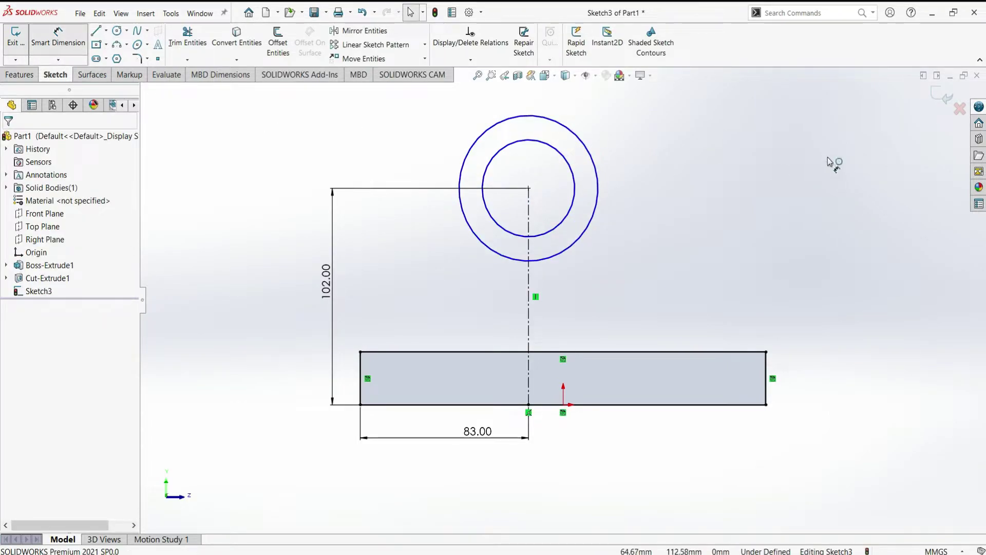
left_click(590, 150)
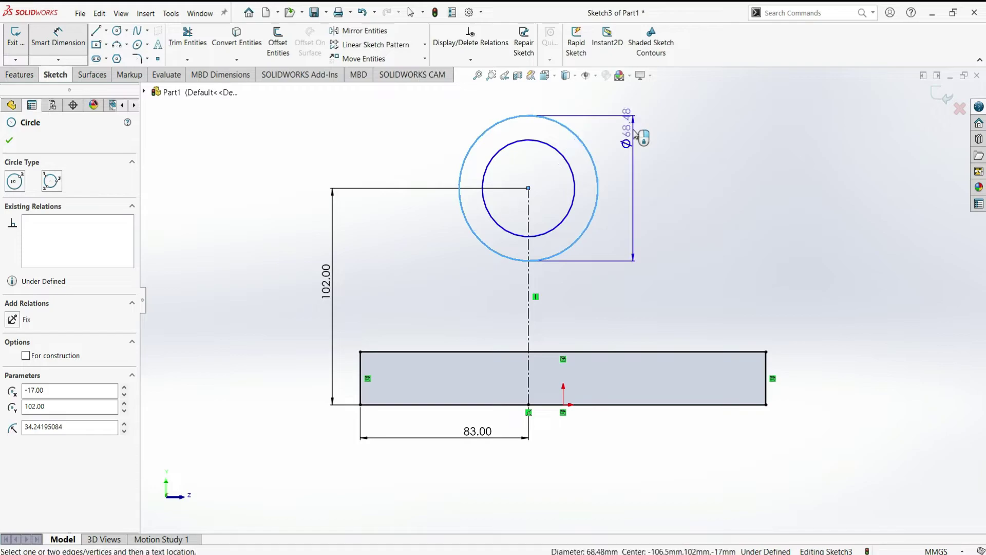
left_click(678, 135)
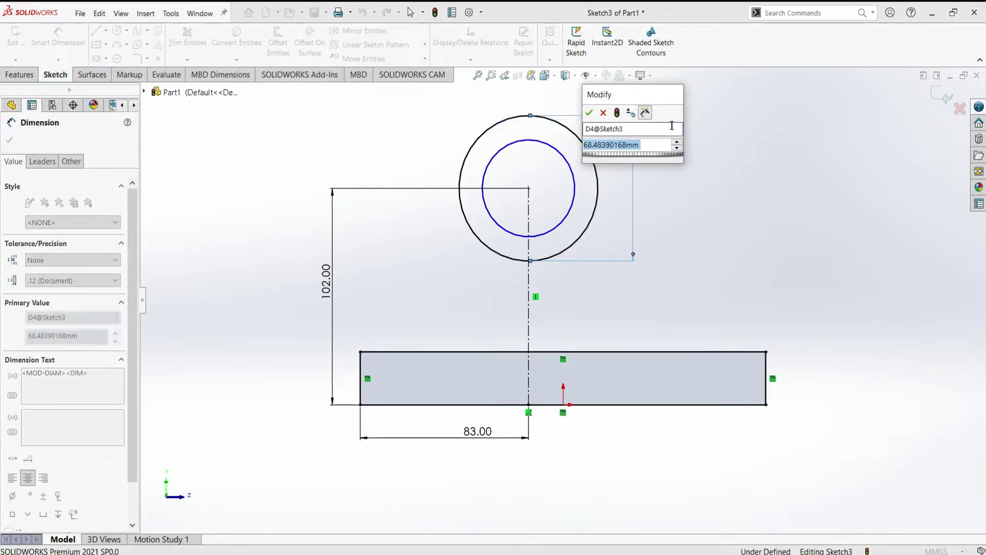
type("70")
key("Return")
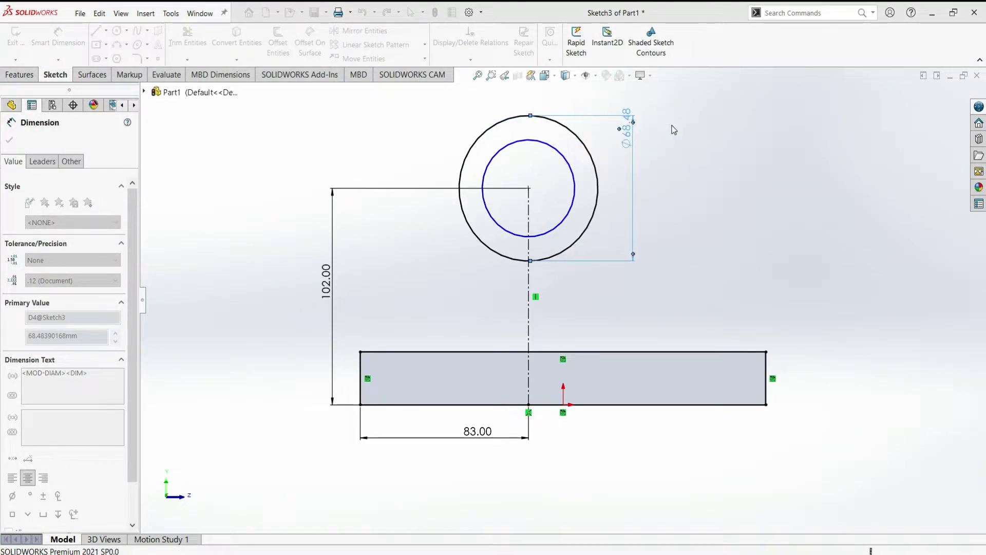
Dimension the inner circle's diameter as 38.1 mm.
left_click(575, 193)
left_click(691, 187)
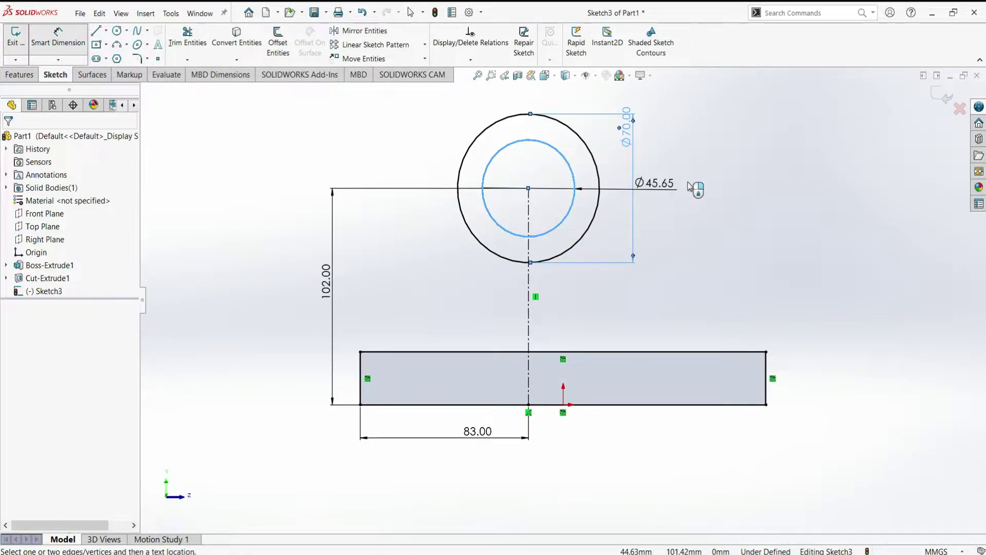
type("38.1")
key("Return")
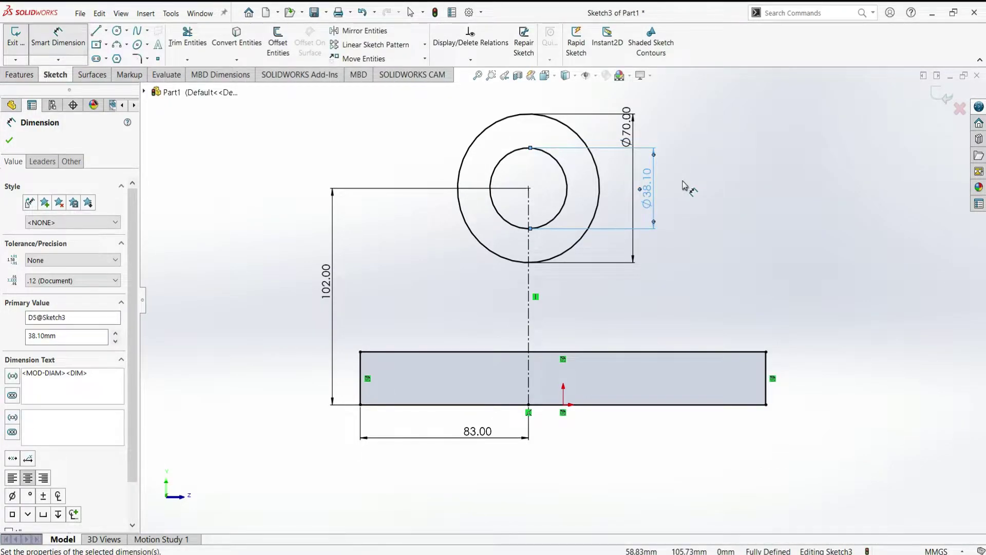
key("Escape")
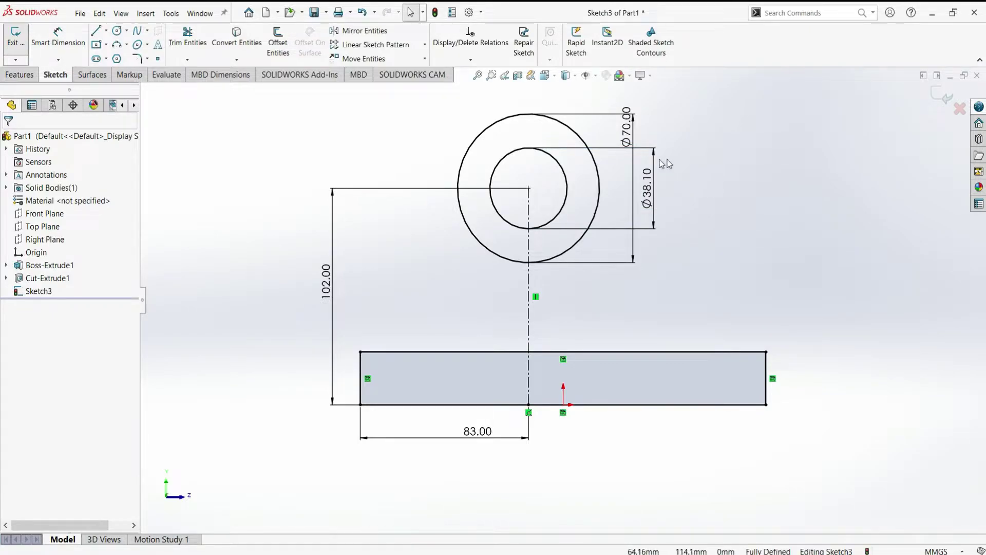
Offset the vertical centerline 9.5 mm in both directions with dimensions added.
left_click(280, 47)
left_click(530, 297)
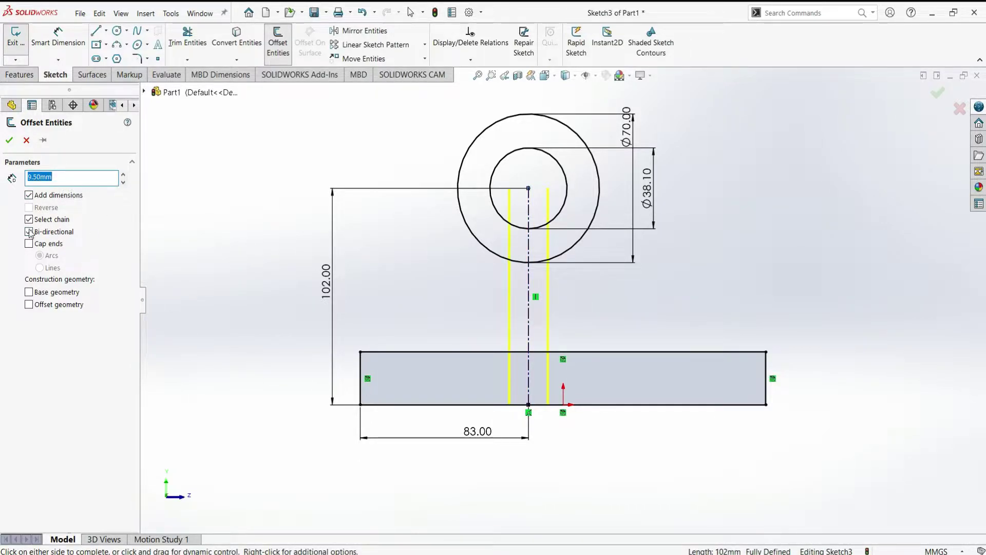
left_click(10, 140)
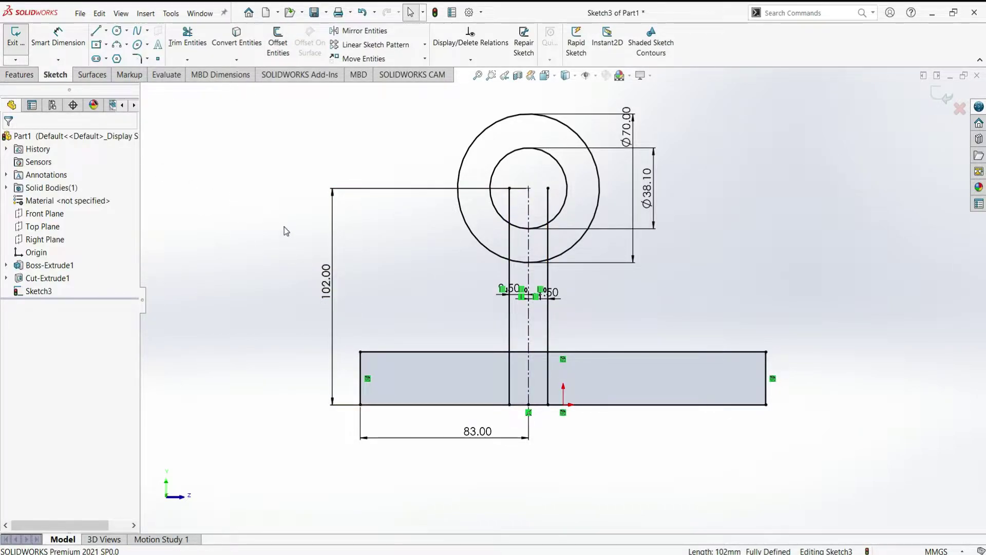
Trim both offset lines inside the two circles back to the outer circle.
left_click(187, 45)
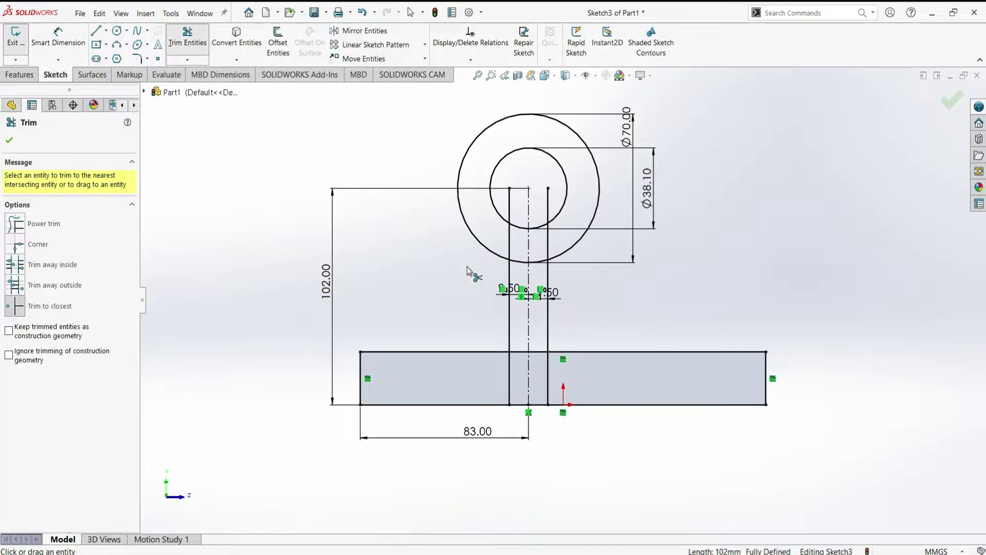
left_click(510, 206)
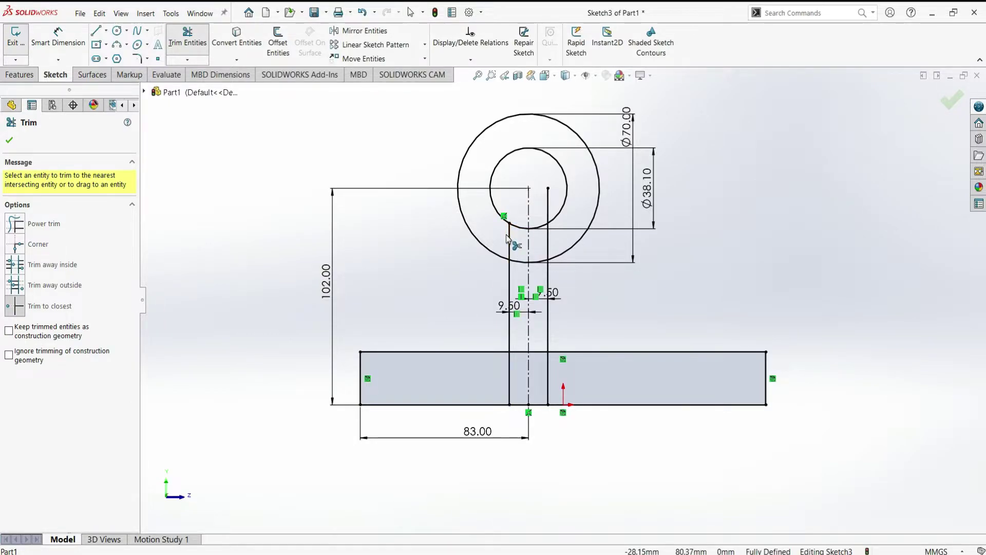
left_click(511, 240)
left_click(548, 212)
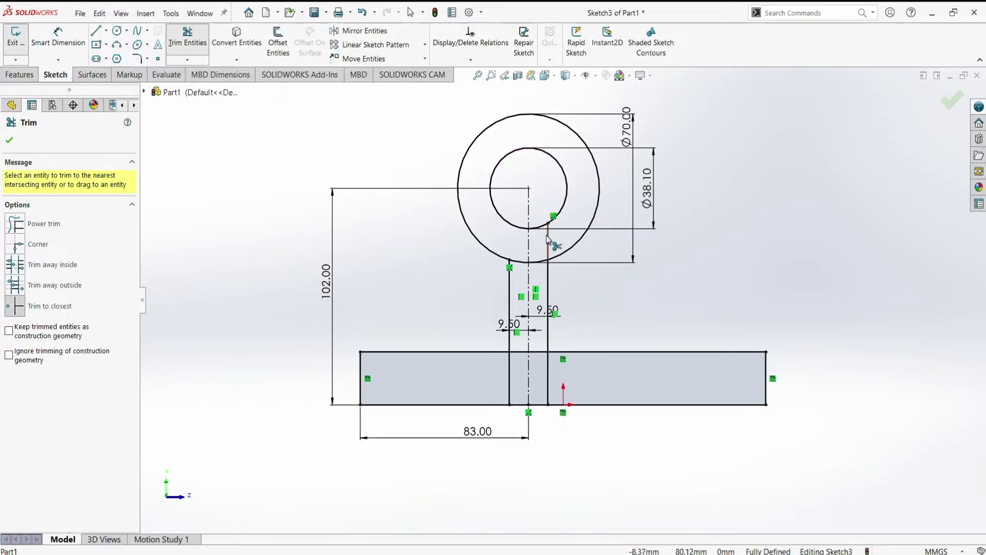
left_click(548, 240)
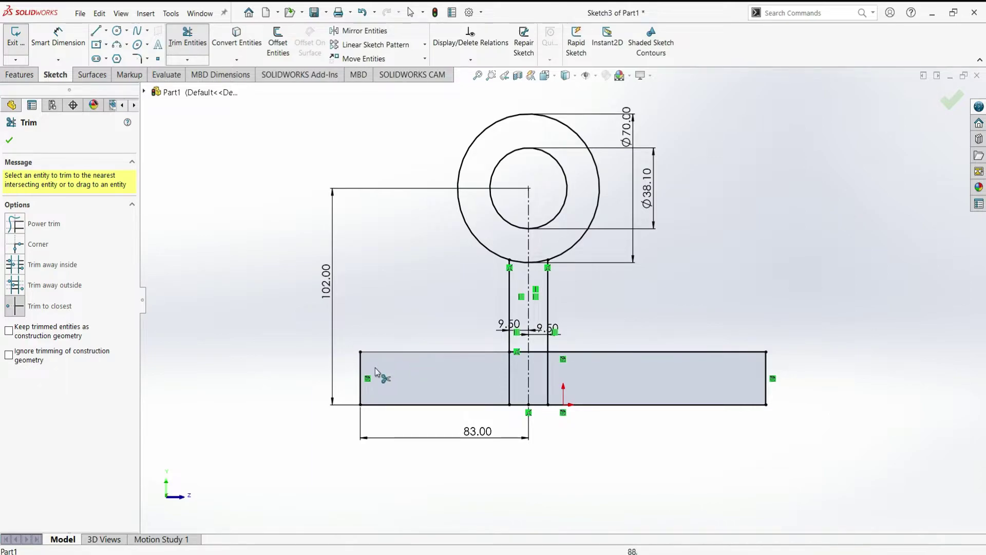
Trim away the converted plate outline outside the two offset lines and the upper-edge segment between them.
left_click(360, 374)
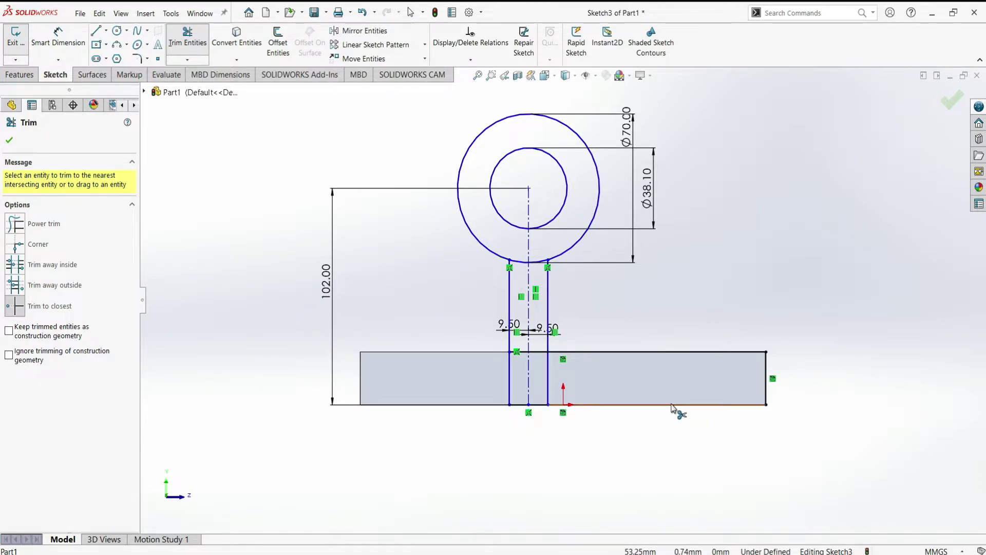
left_click(717, 352)
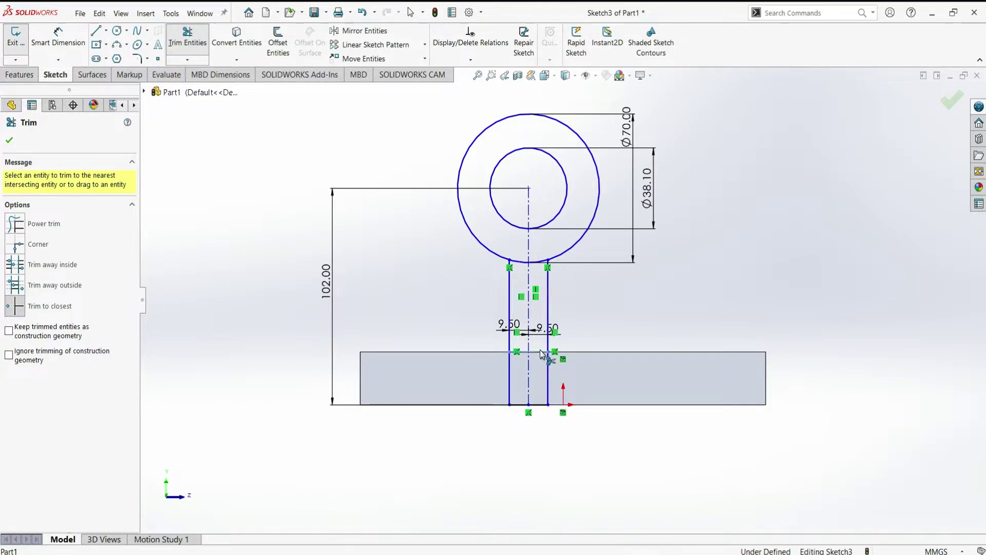
left_click(525, 352)
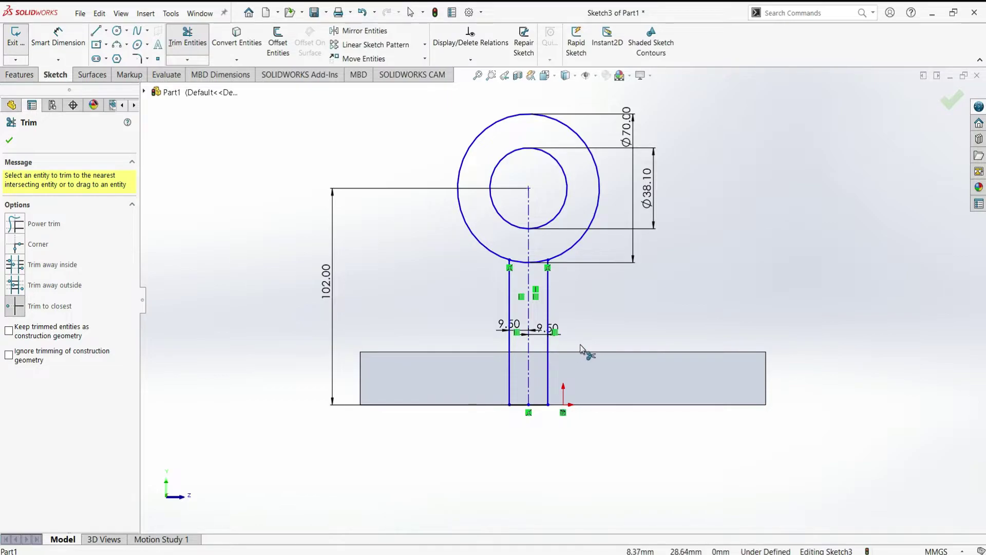
Dimension the horizontal distance from the plate's lower-left corner to the lower endpoint of the vertical centerline, keeping its current value.
key("Escape")
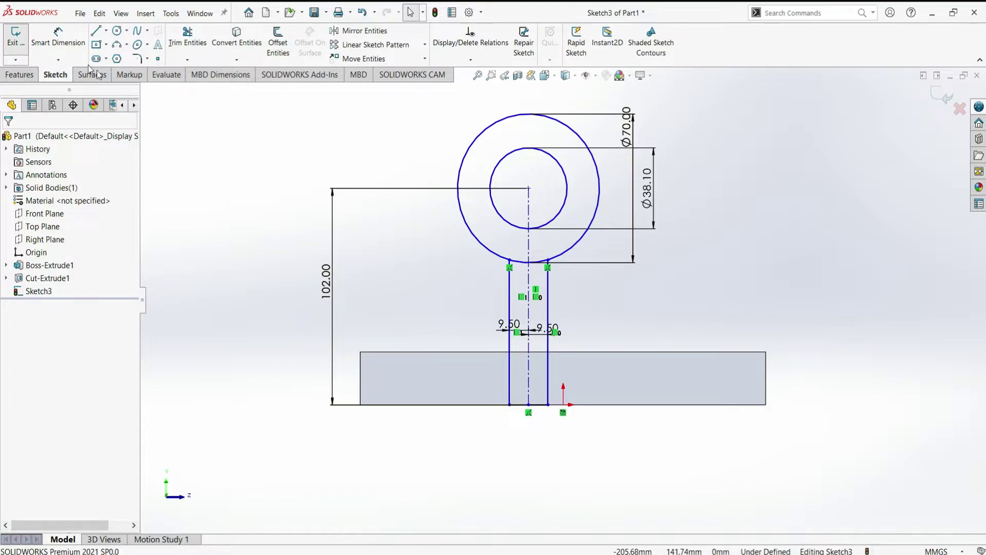
left_click(58, 39)
left_click(359, 406)
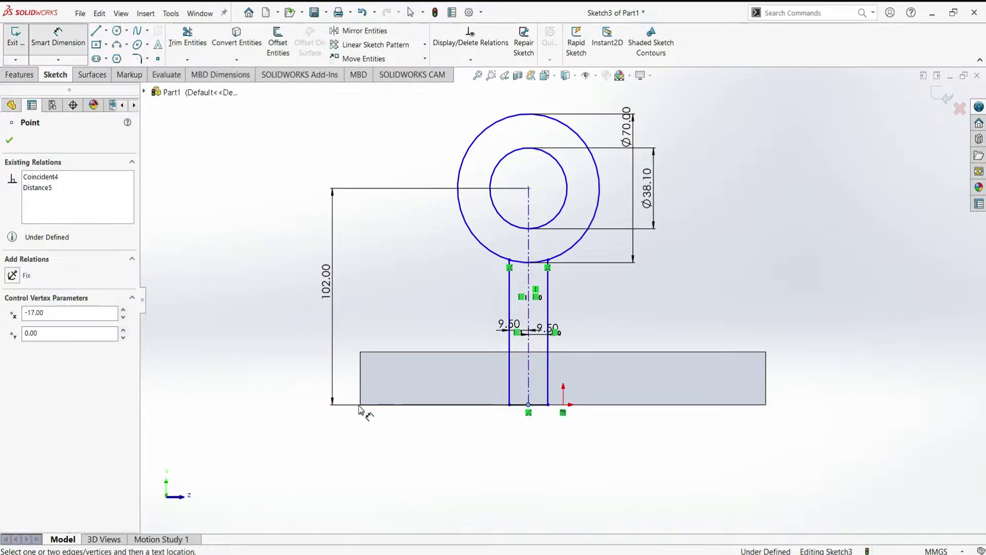
left_click(529, 405)
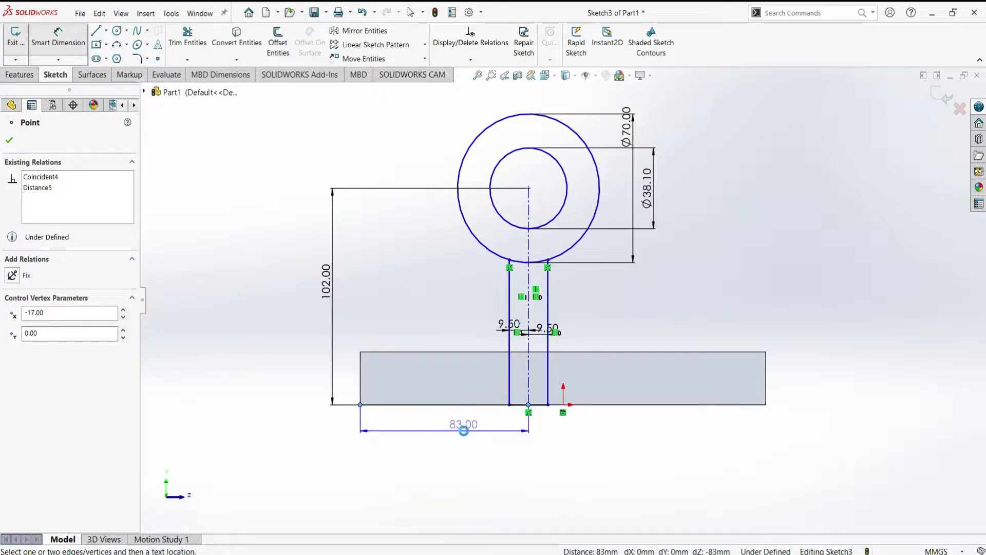
left_click(462, 427)
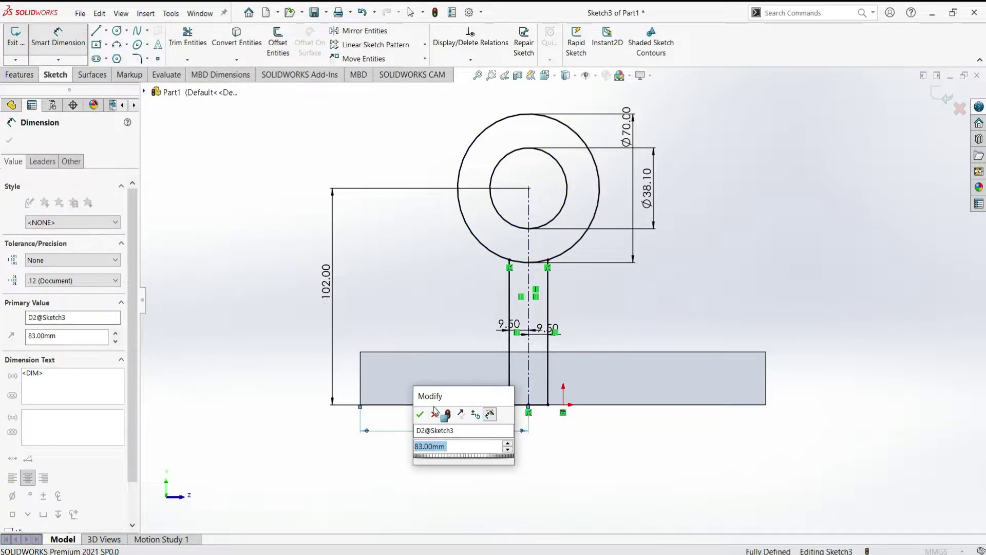
key("Return")
left_click(719, 285)
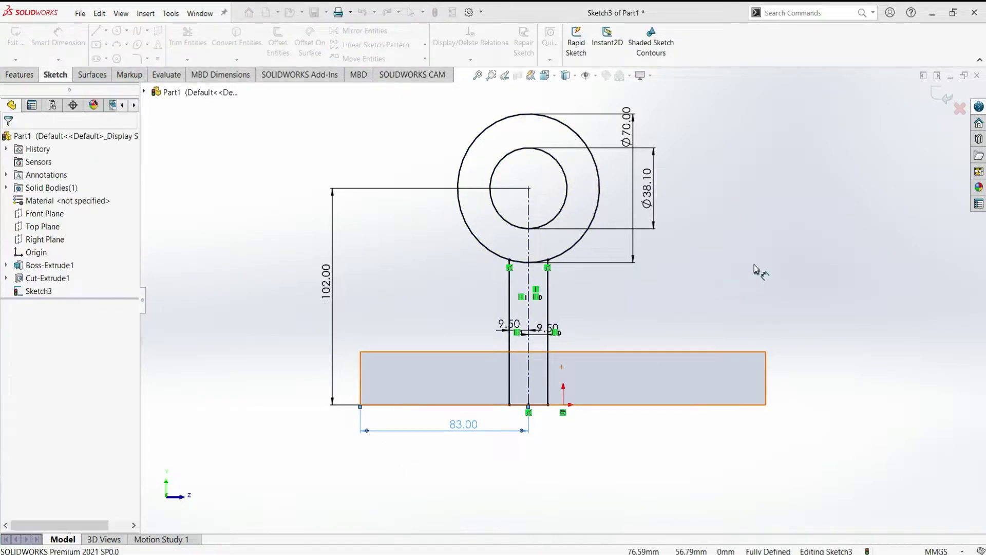
key("Escape")
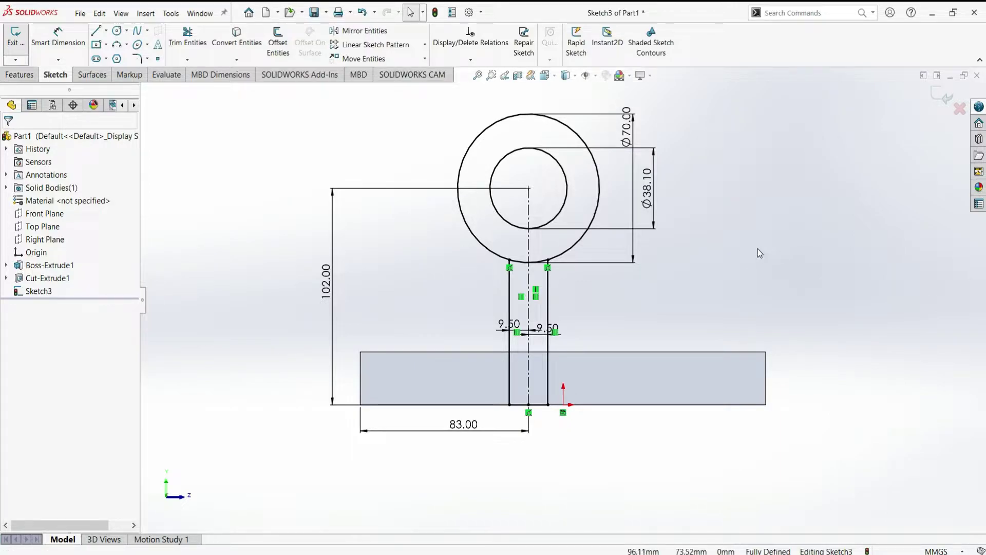
Extrude the ring region between the two circles to a blind depth of 114 mm in the reversed direction, over the base.
left_click(21, 74)
left_click(28, 46)
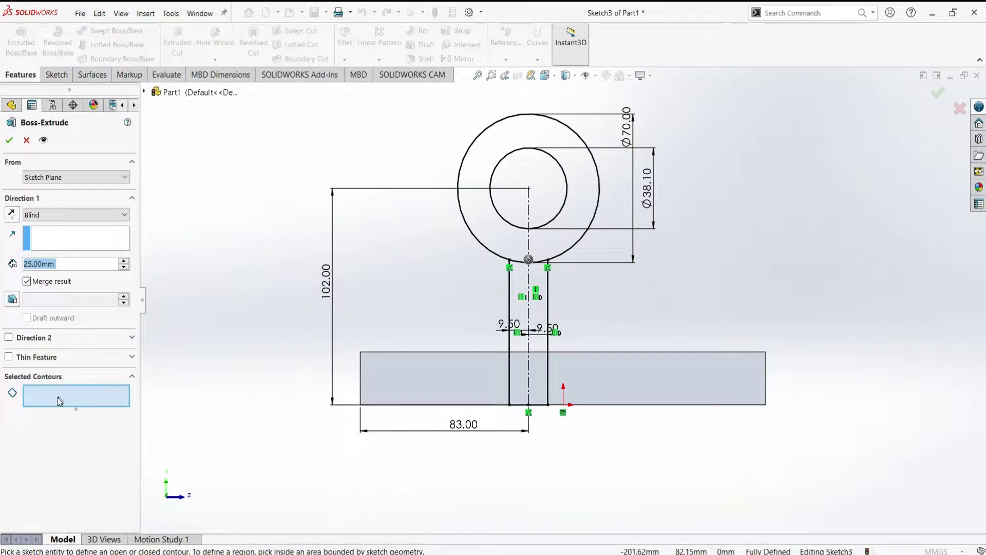
left_click(541, 131)
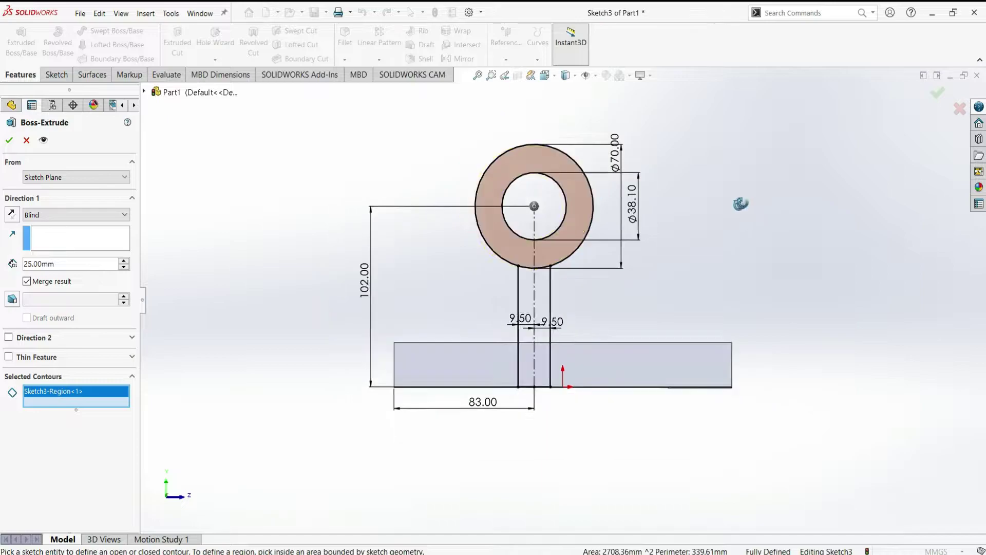
middle_click_drag(740, 205, 686, 235)
left_click(11, 214)
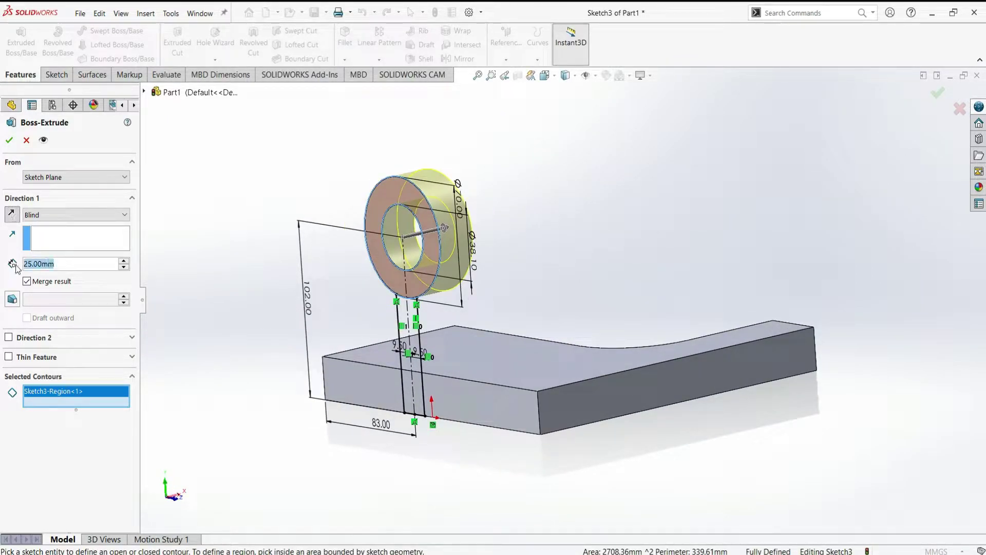
key("BackSpace")
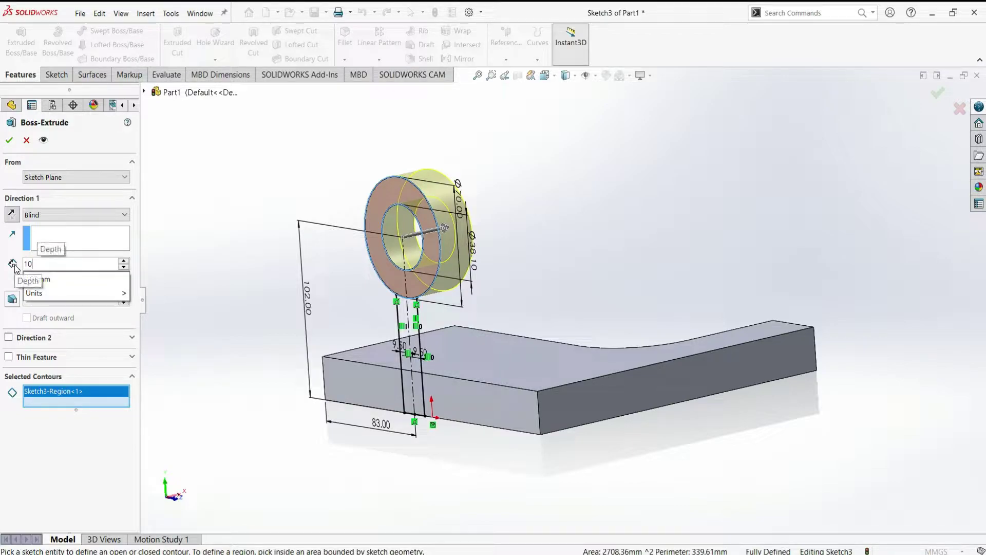
type("114")
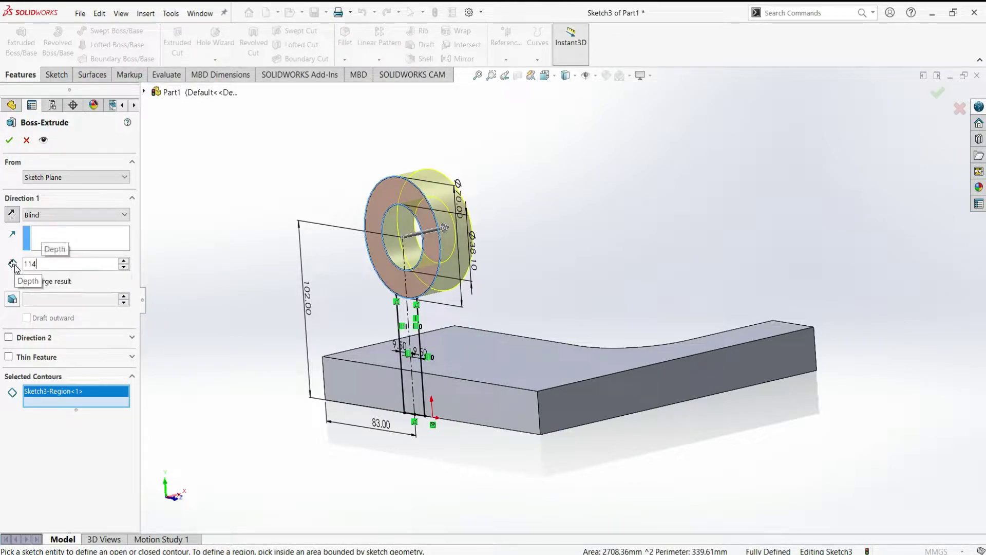
key("Return")
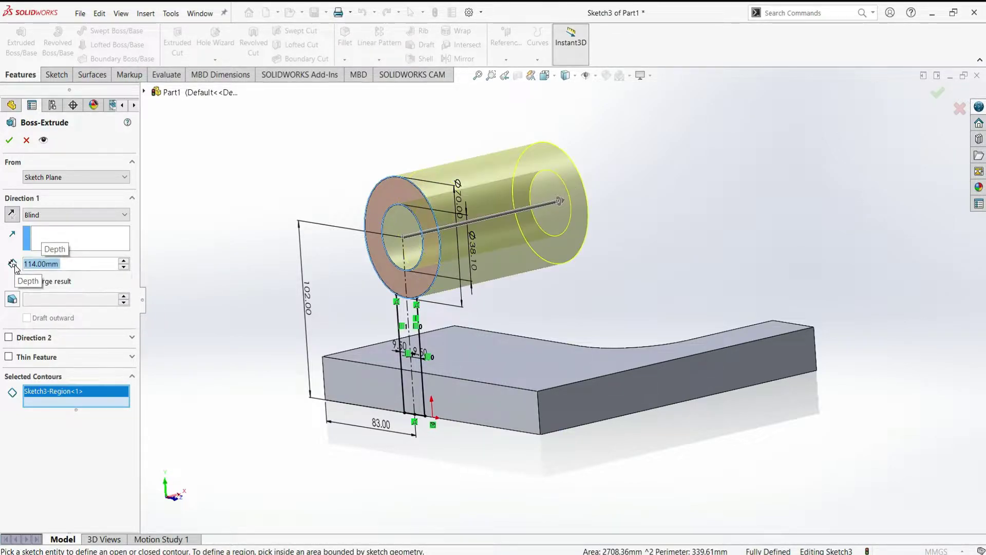
left_click(9, 144)
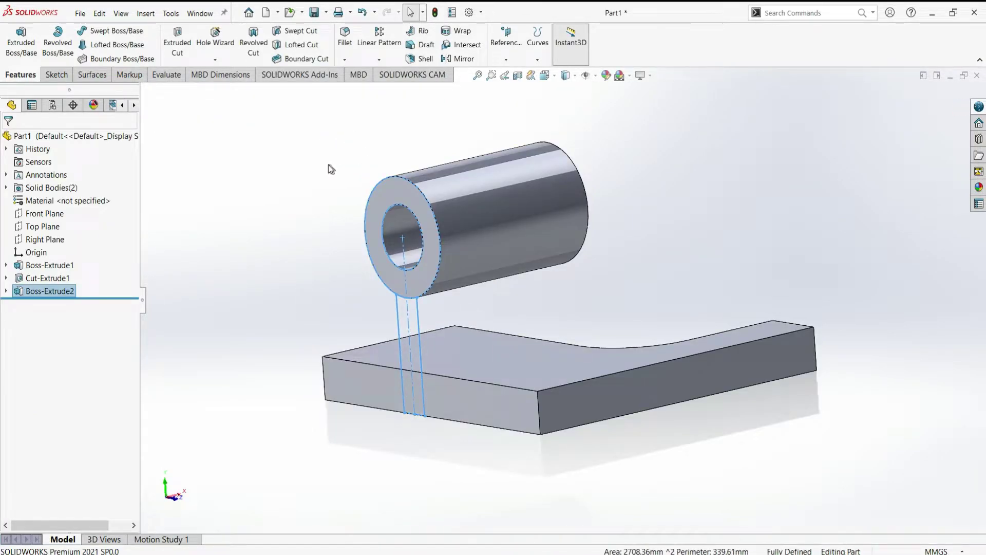
left_click(339, 166)
middle_click_drag(673, 230, 753, 229)
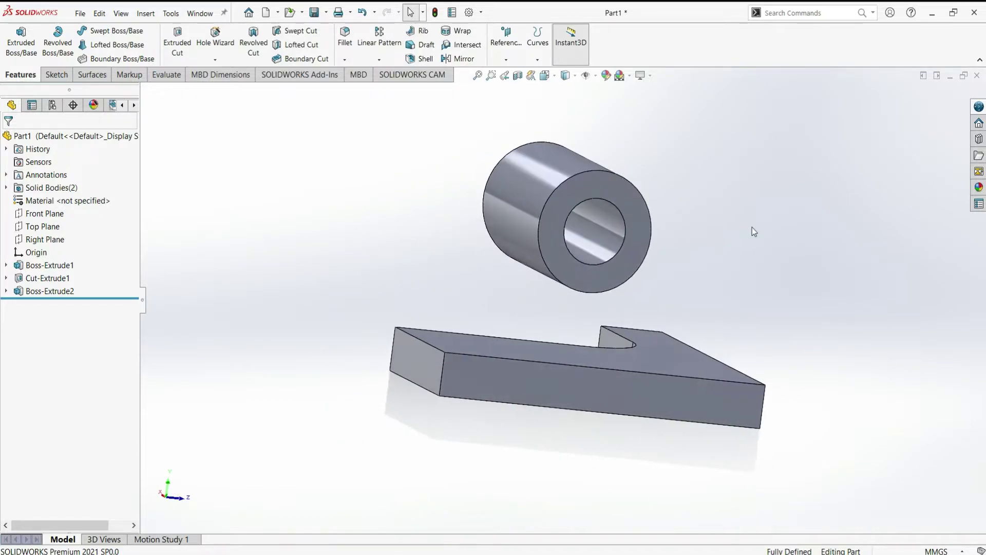
Edit the ring extrusion's sketch and draw a horizontal line along the plate's upper edge between the two offset lines.
left_click(5, 291)
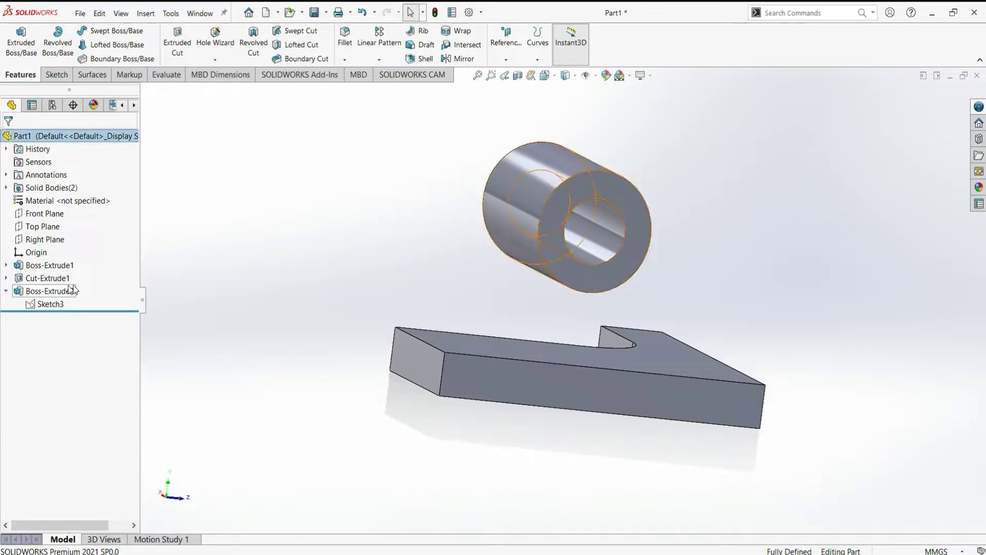
left_click(50, 304)
left_click(67, 270)
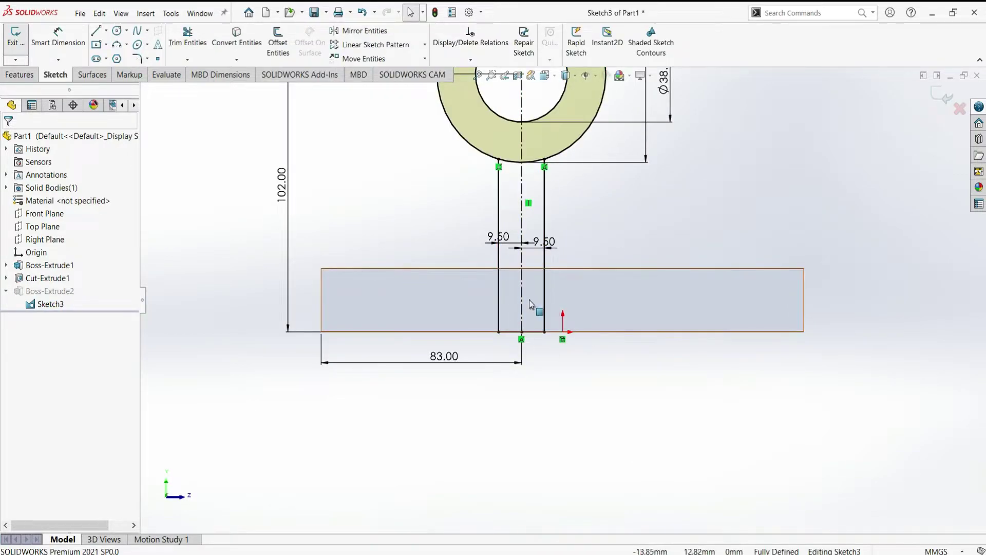
key("ctrl+z")
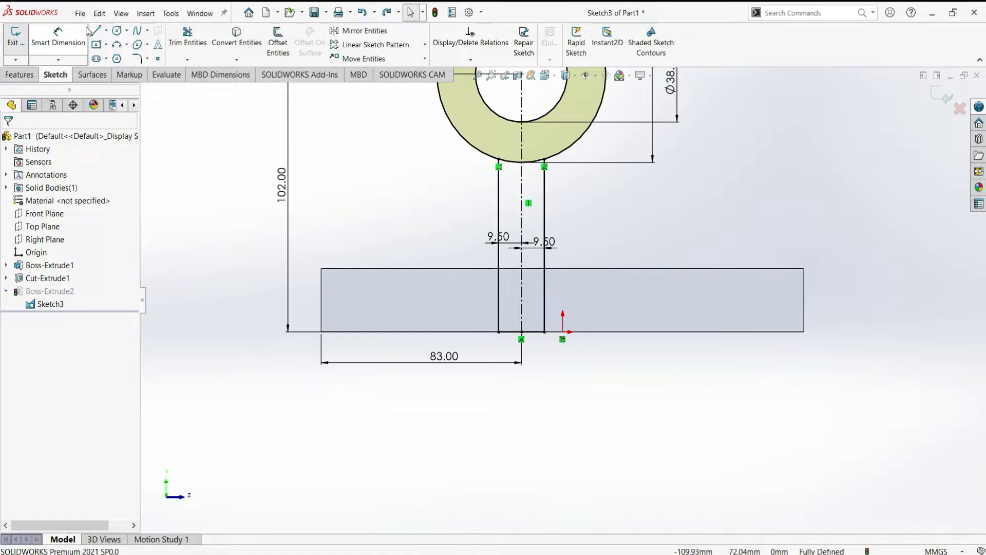
key("l")
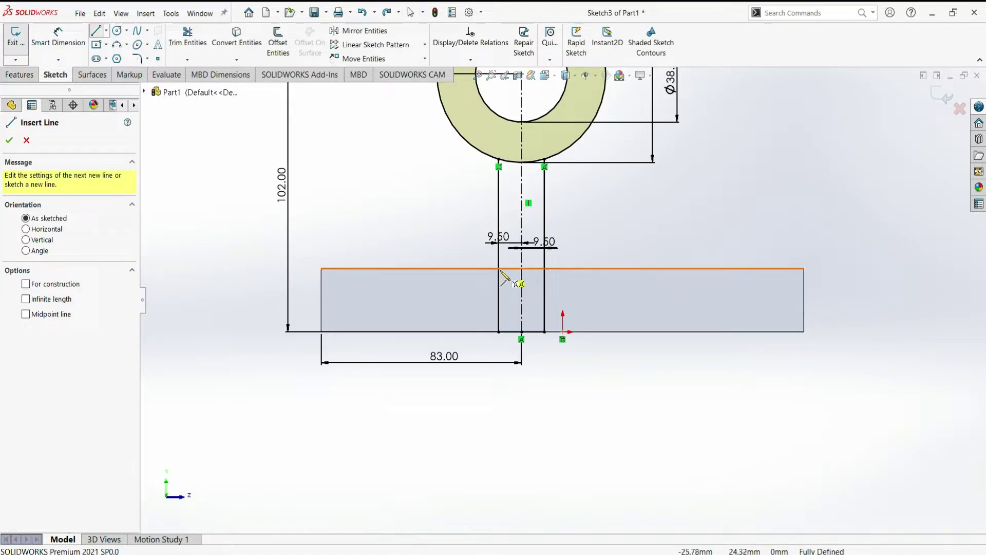
left_click(498, 268)
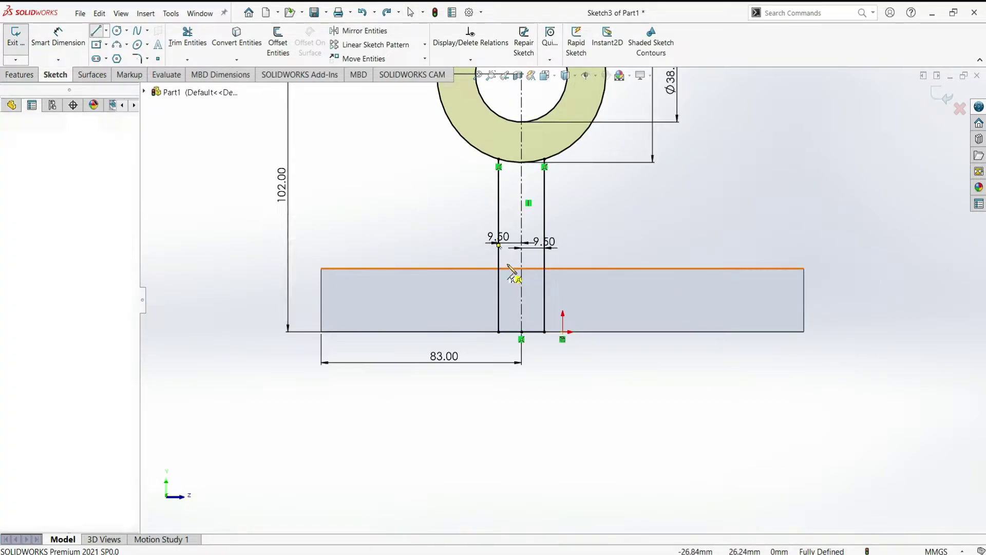
left_click(544, 268)
key("Escape")
key("Escape")
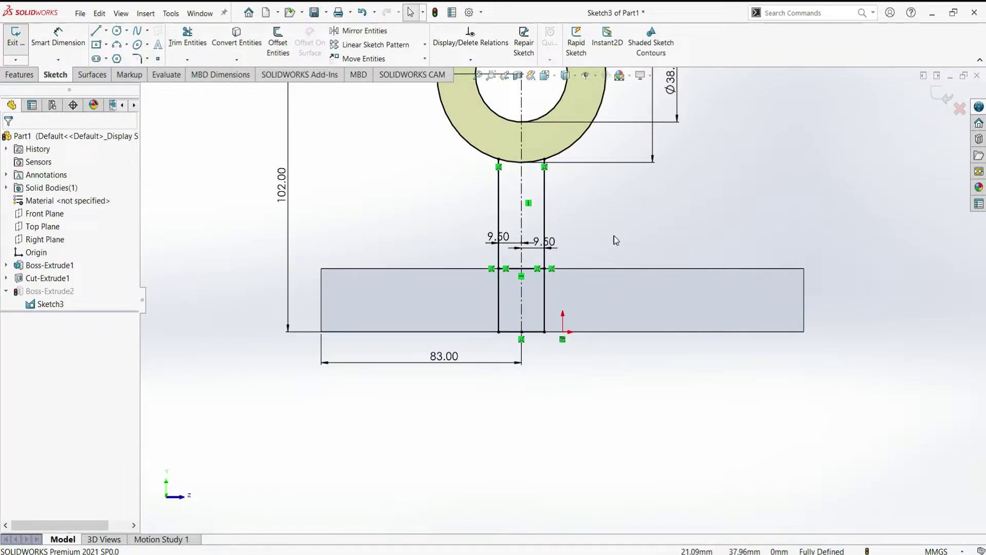
Trim away both offset lines below the plate's upper edge and the short segment joining them on the lower edge.
left_click(187, 37)
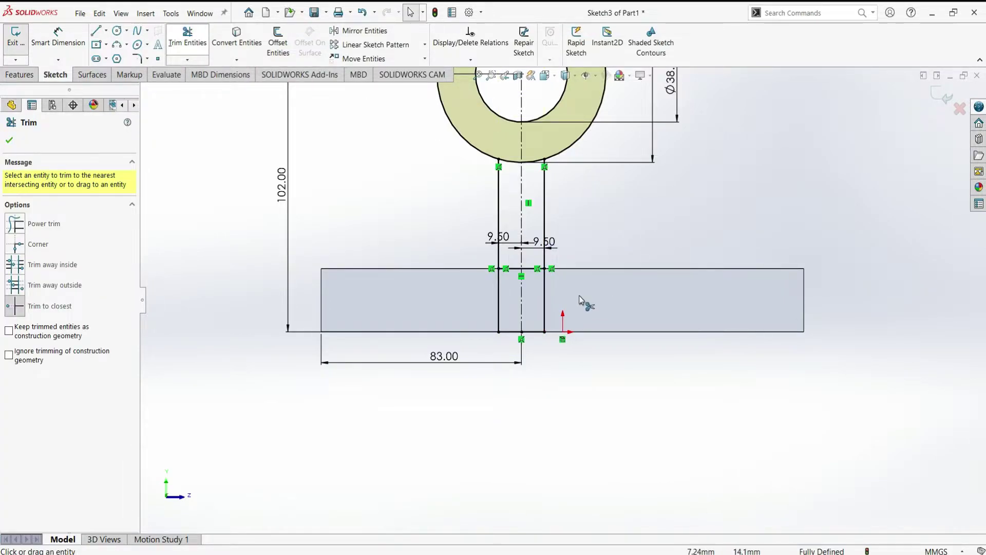
left_click(547, 298)
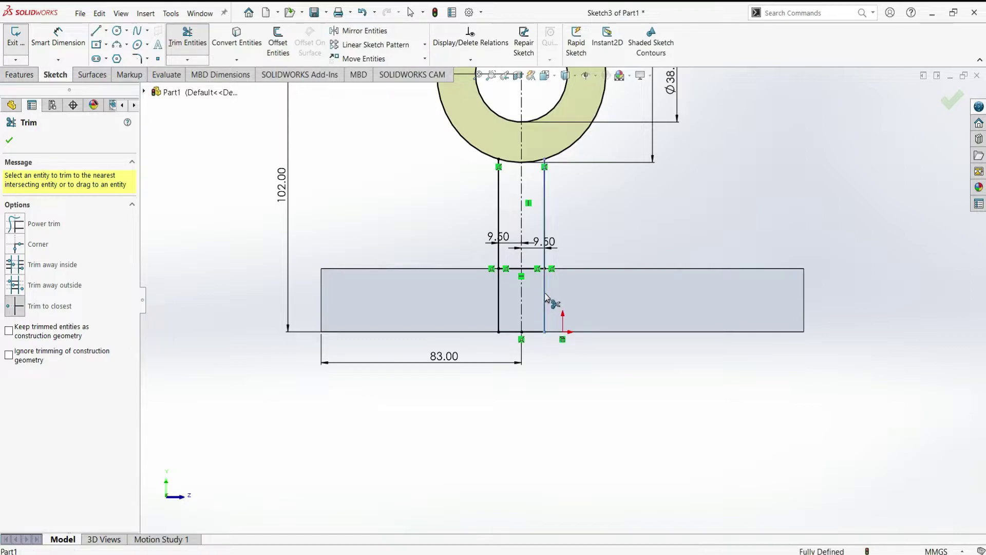
left_click(500, 301)
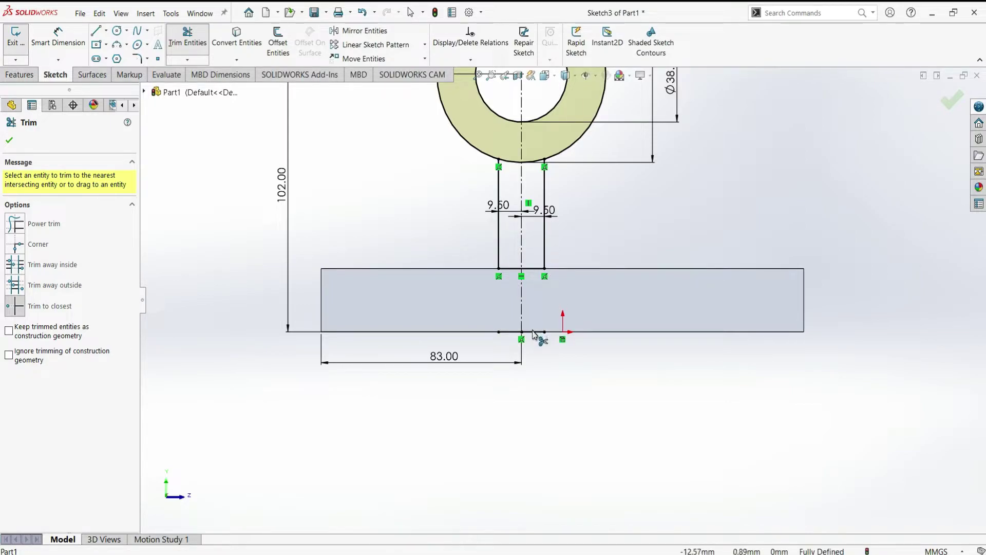
left_click(514, 332)
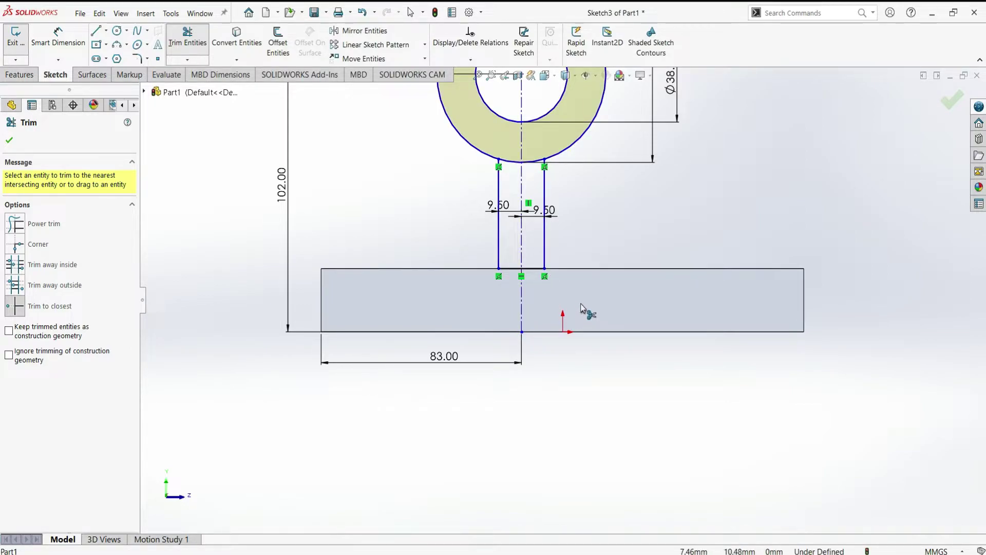
key("Escape")
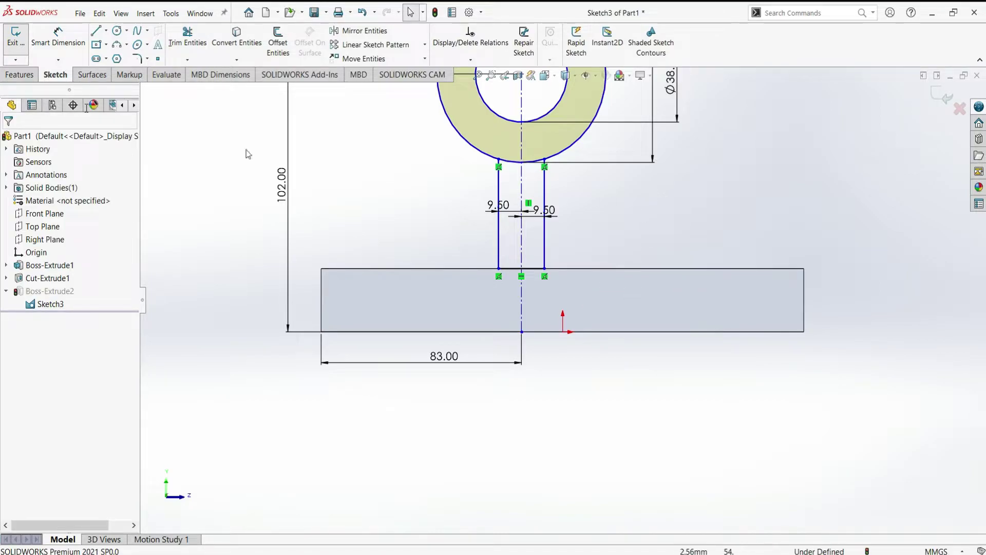
Dimension the vertical distance from the ring's center to the rib's bottom line, keeping its current value, and exit the sketch.
left_click(54, 46)
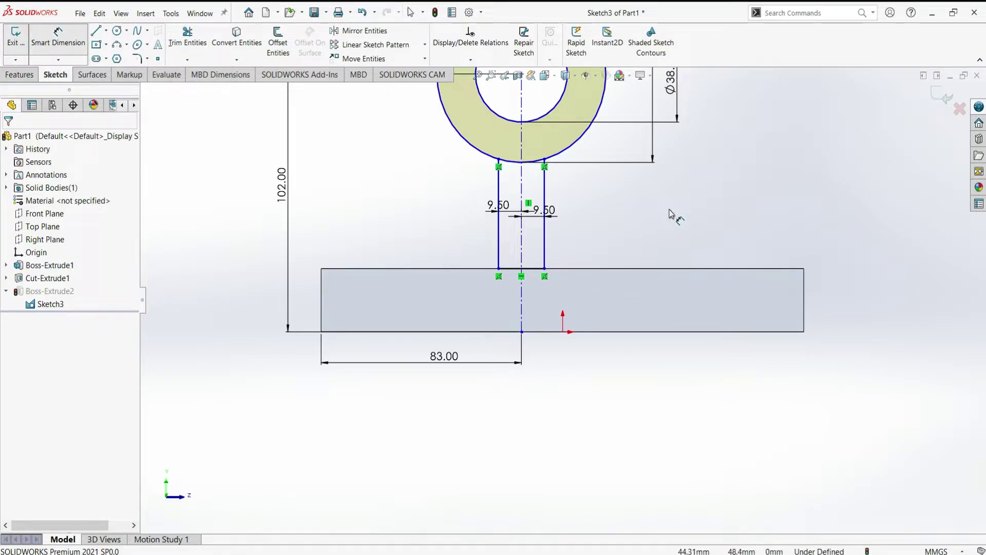
scroll(669, 251, "up", 2)
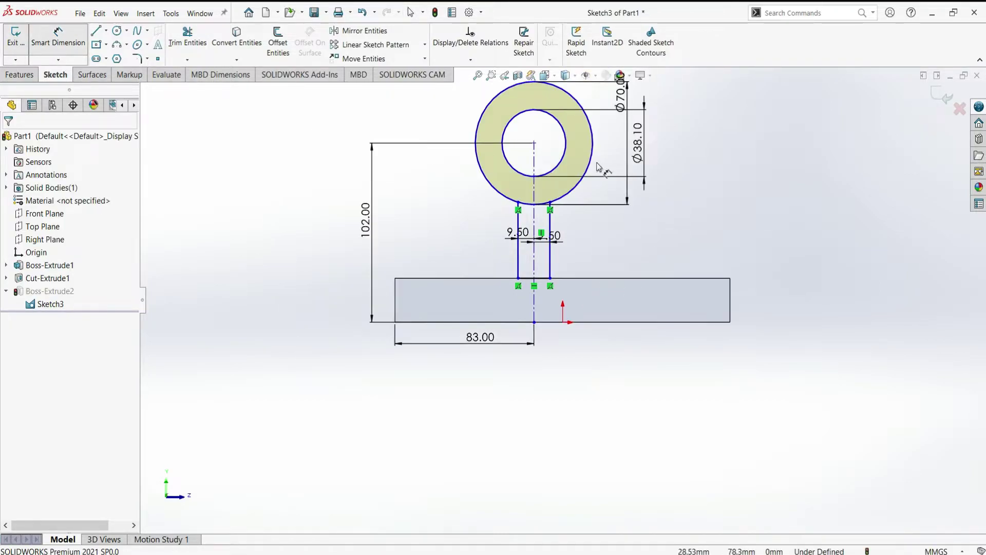
left_click(534, 143)
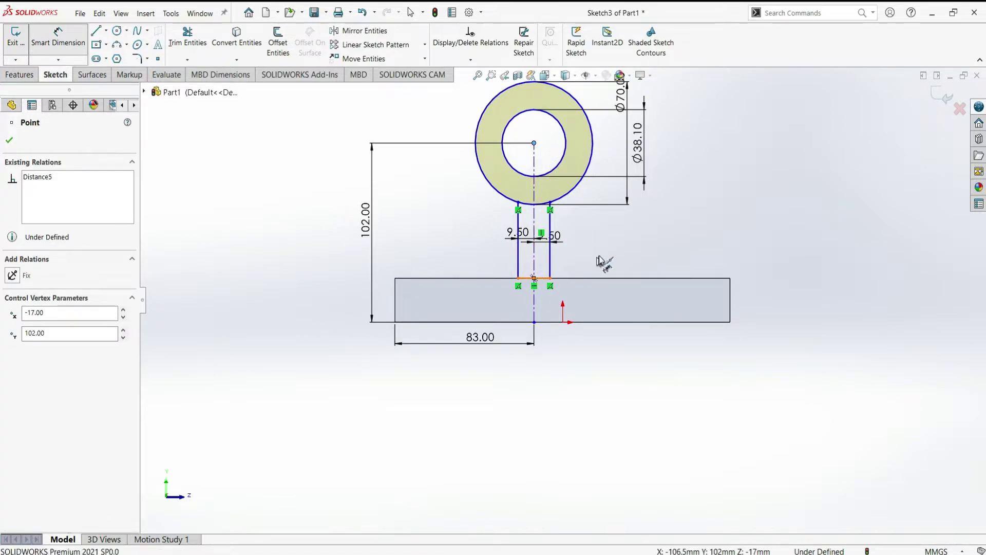
left_click(535, 279)
left_click(705, 212)
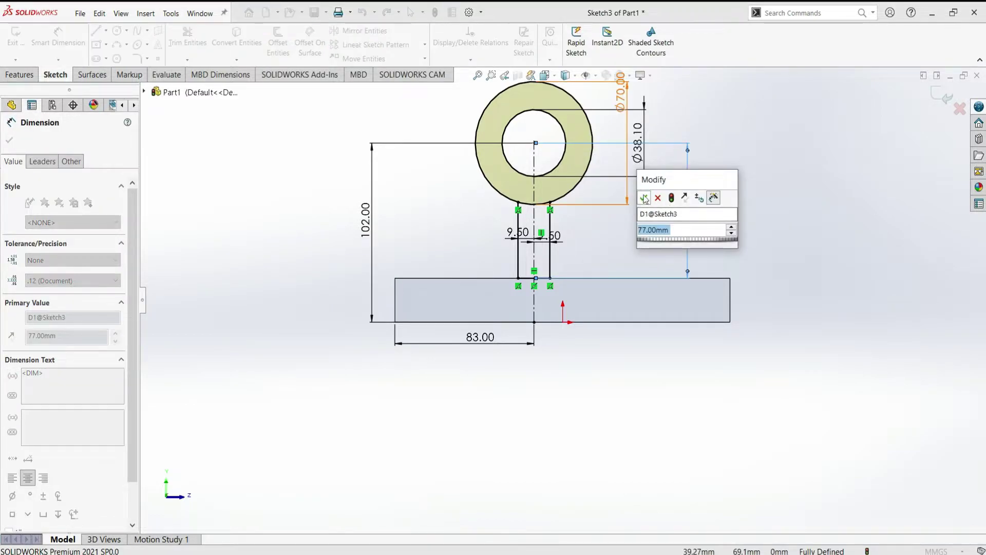
key("Return")
left_click(794, 145)
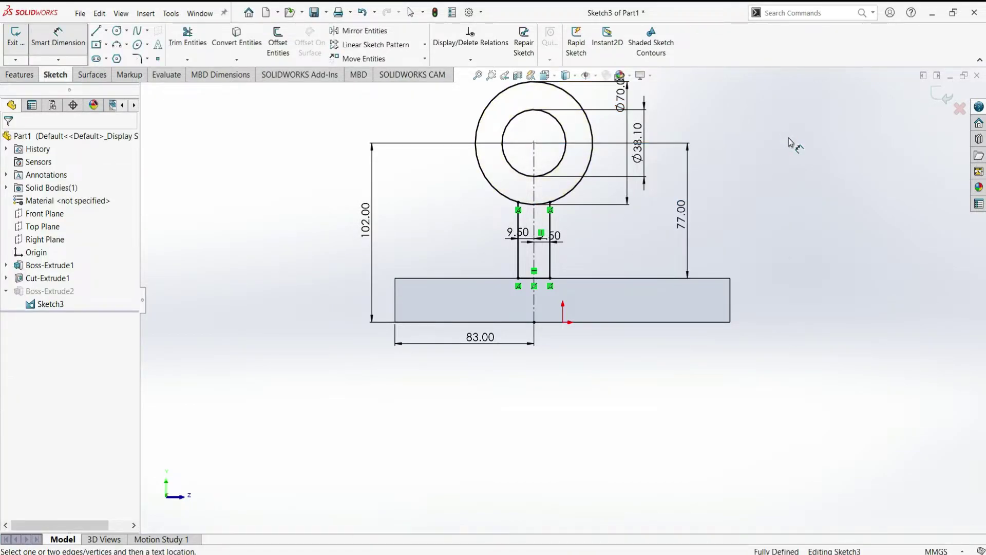
left_click(15, 39)
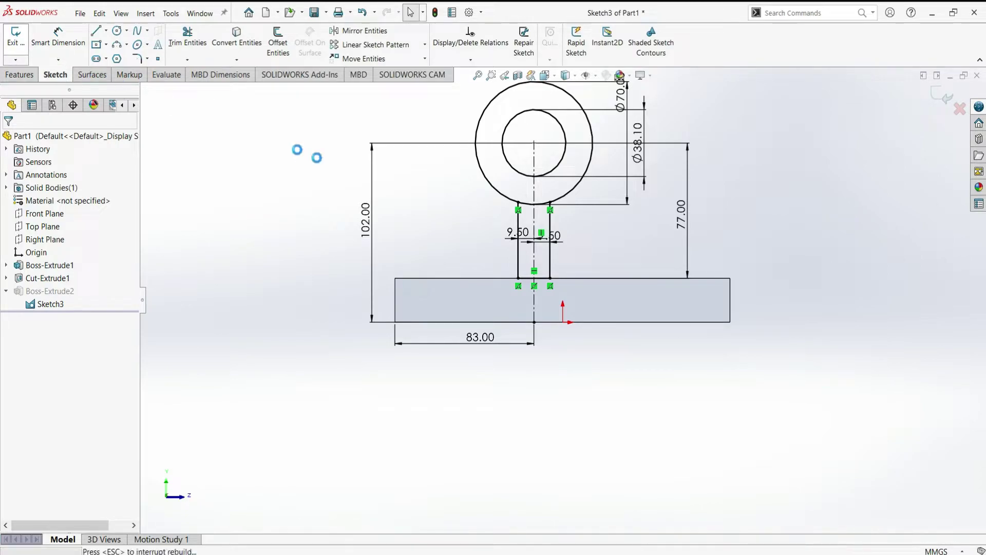
Extrude the rib region between the ring and the plate from the ring's sketch, blind 102 mm in the reversed direction, merging the result.
left_click(52, 306)
left_click(21, 46)
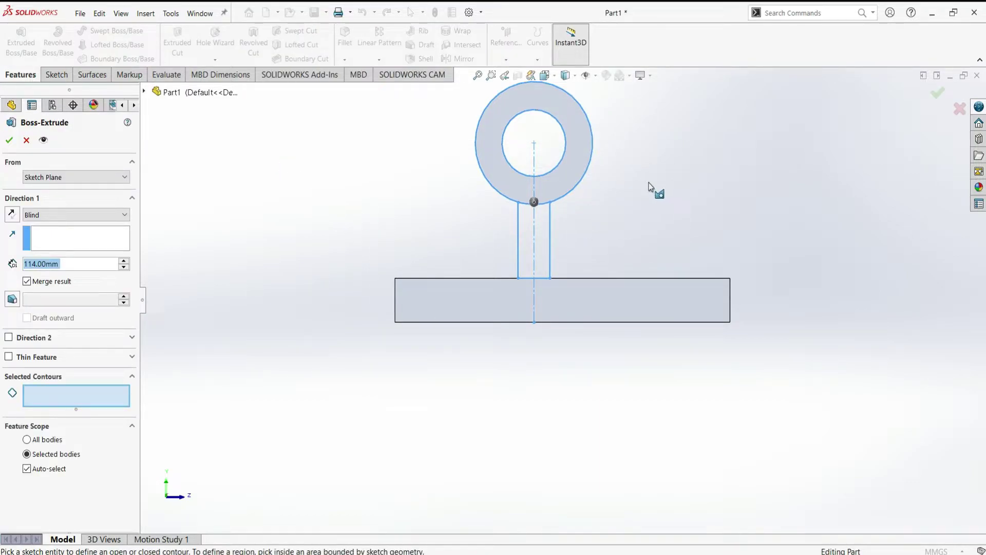
left_click(543, 228)
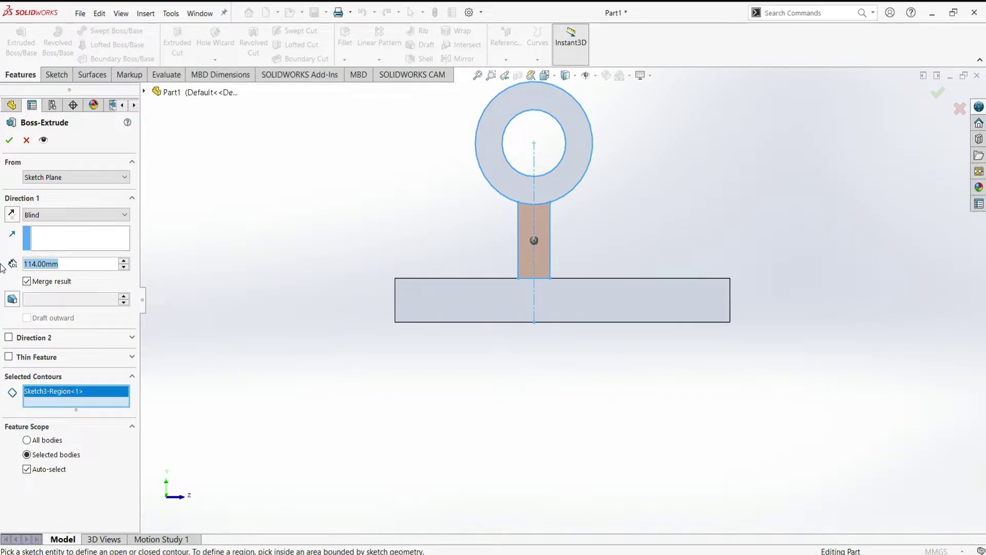
type("102")
key("Return")
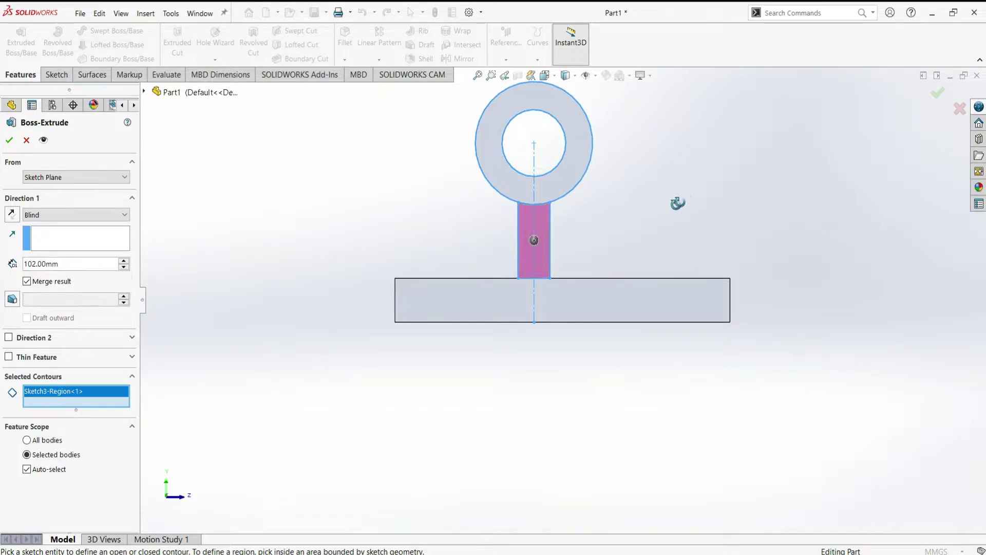
left_click(12, 213)
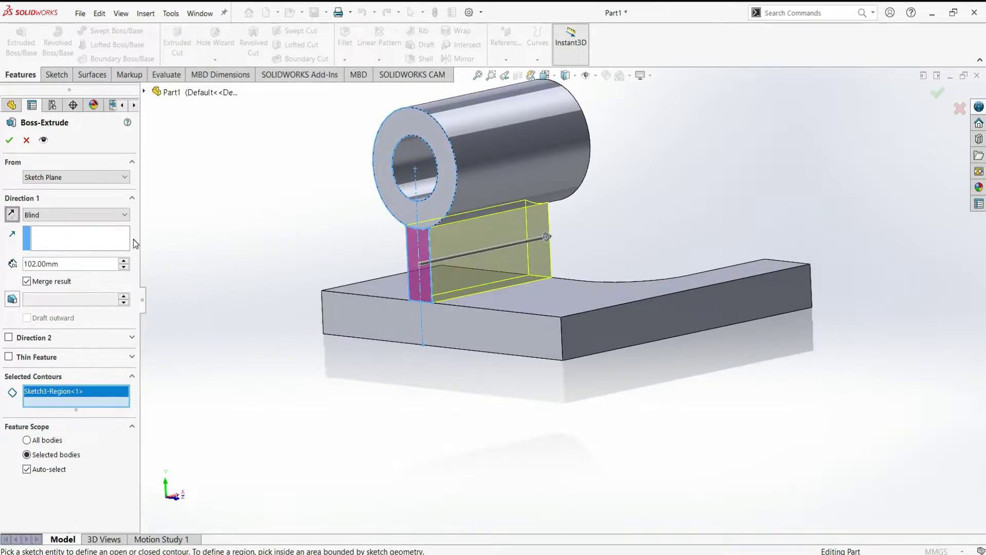
key("Return")
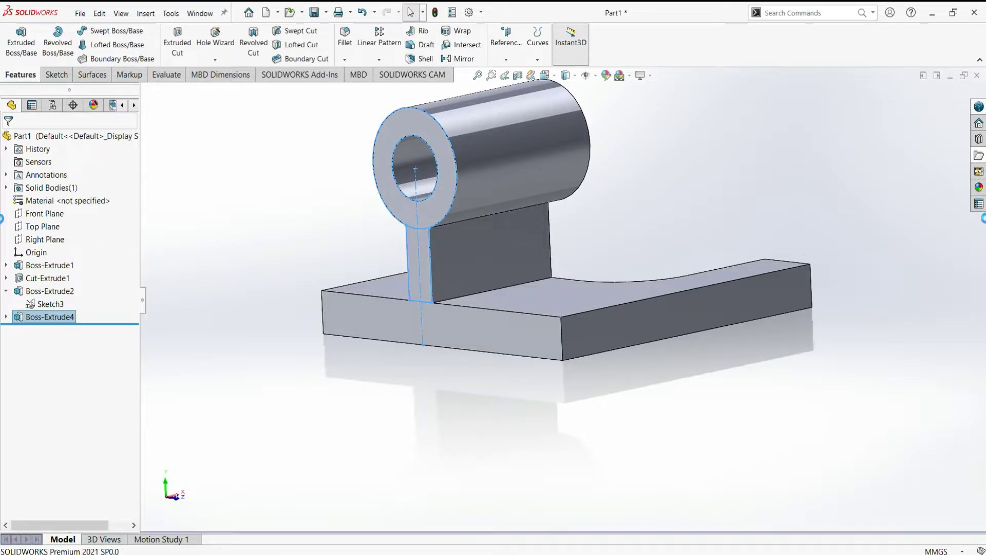
Start a sketch on the base plate's long outer side face and convert the face's outline into sketch entities.
left_click(794, 189)
middle_click_drag(871, 184, 840, 192)
left_click(708, 305)
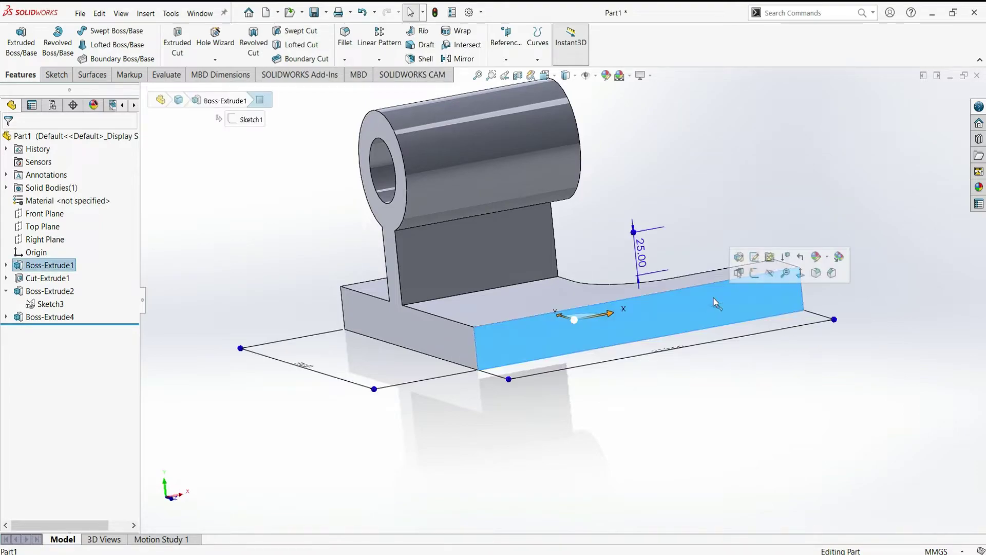
left_click(57, 75)
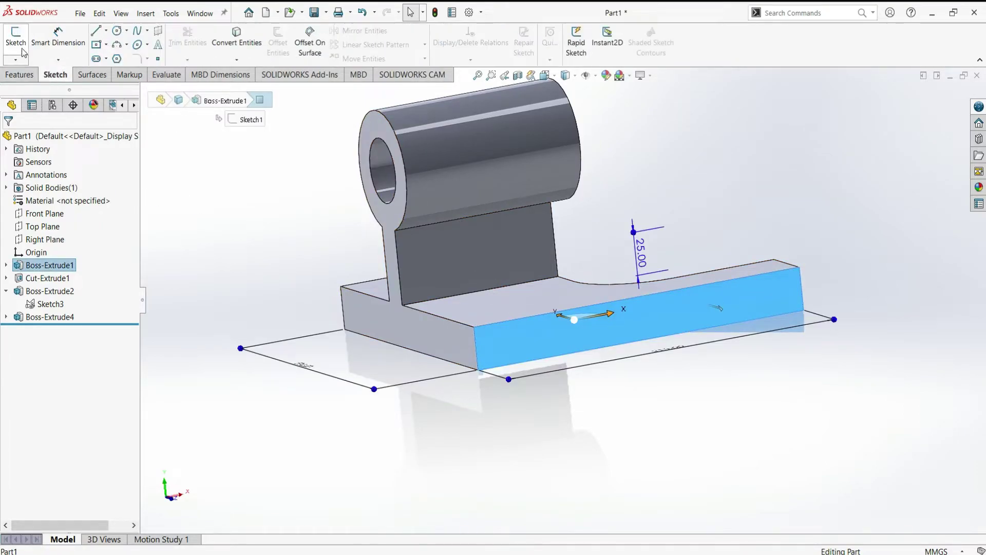
left_click(16, 37)
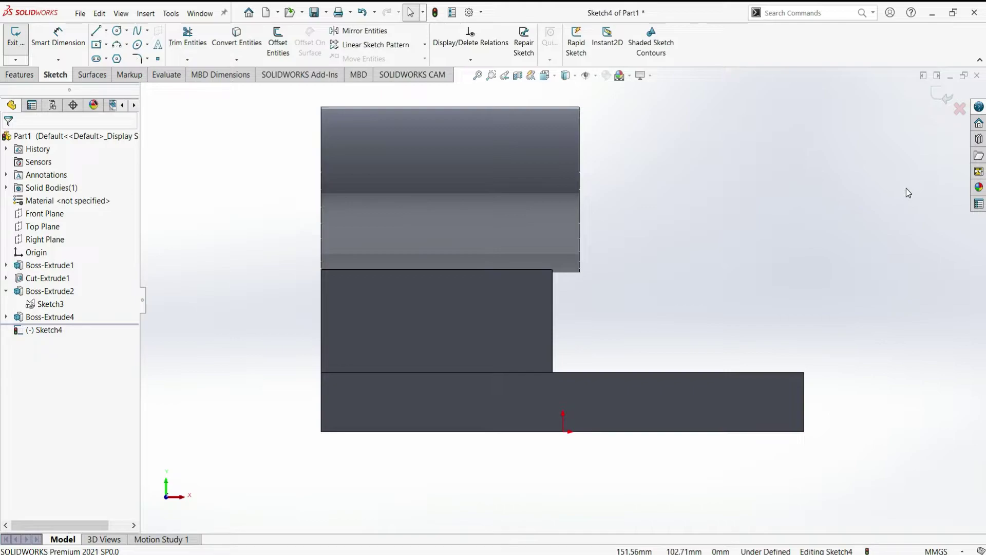
left_click(720, 399)
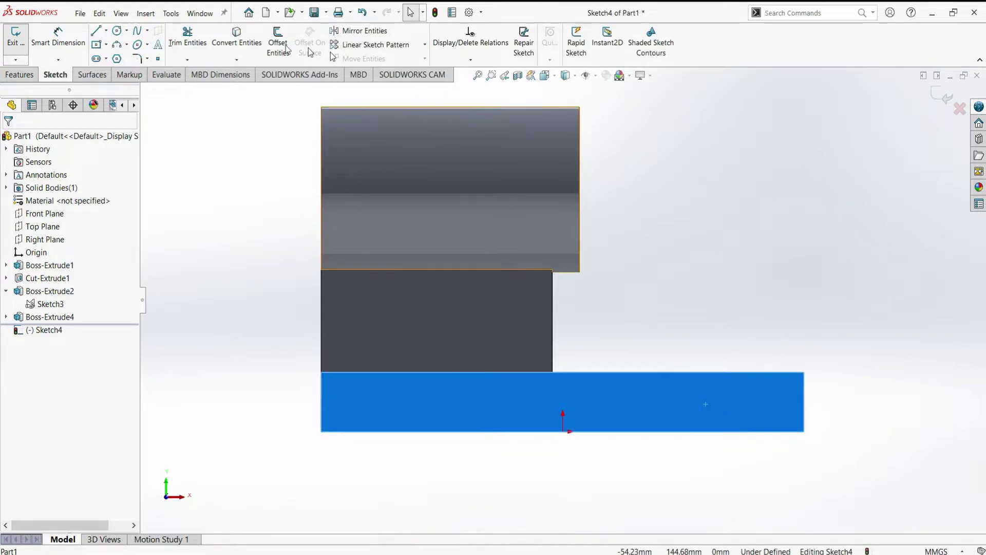
left_click(237, 39)
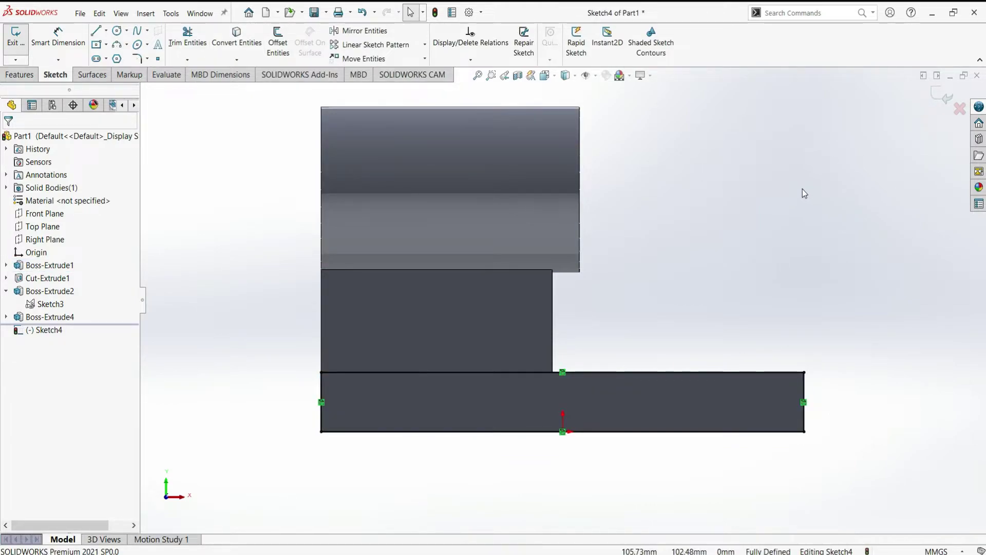
Draw a vertical centerline about 117 mm long upward from the plate's lower edge, near the end without the tube.
left_click(106, 30)
left_click(116, 55)
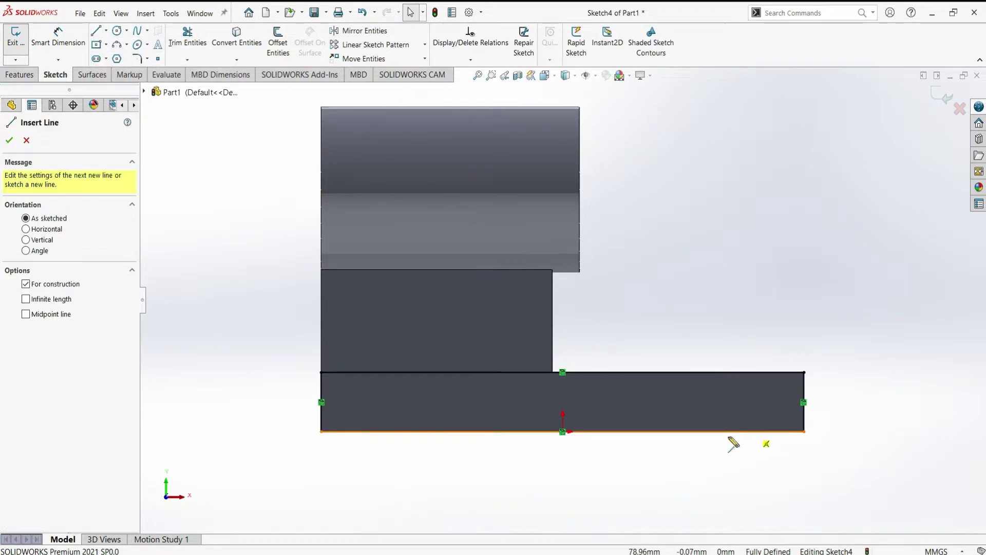
left_click(727, 431)
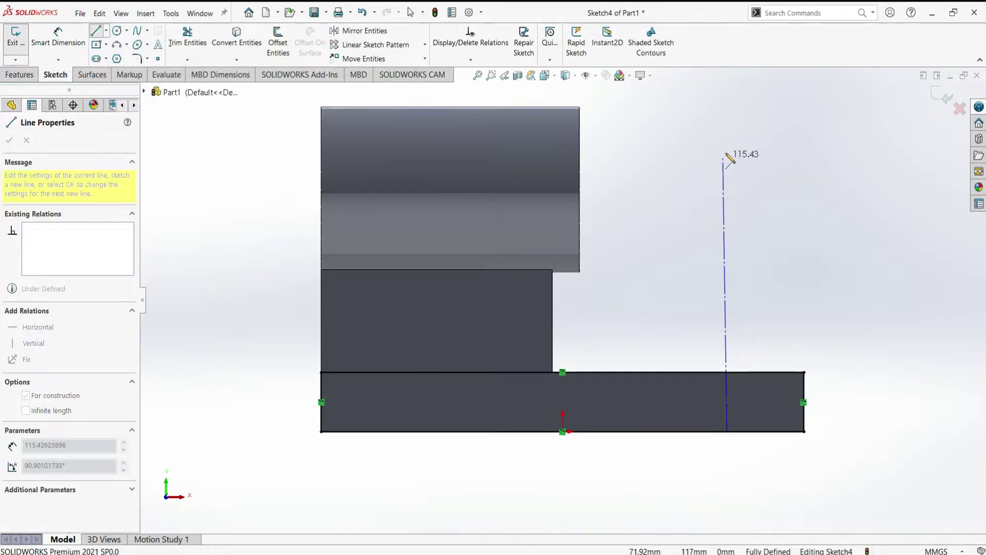
left_click(727, 153)
key("Escape")
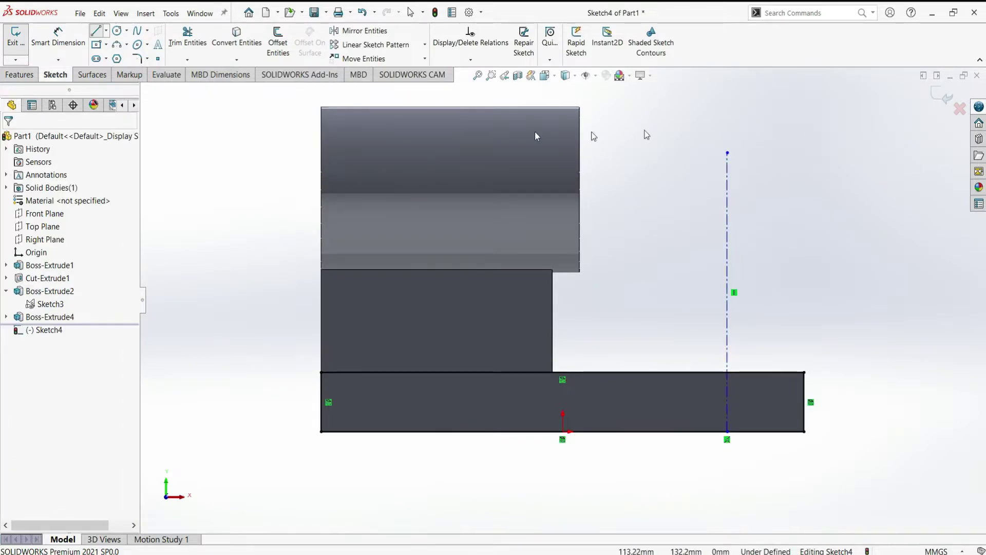
Dimension the vertical centerline's length at 102 mm.
left_click(58, 36)
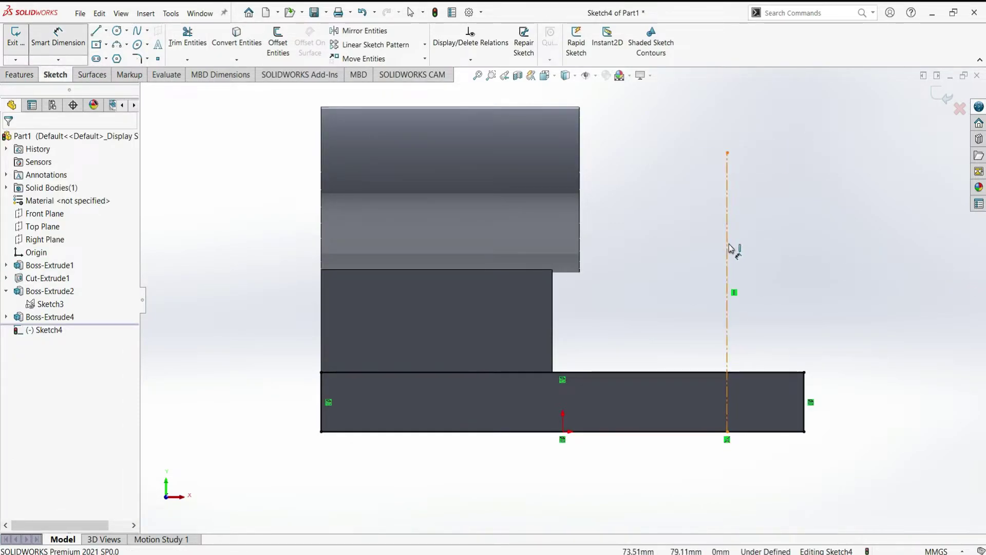
left_click(850, 247)
left_click(842, 254)
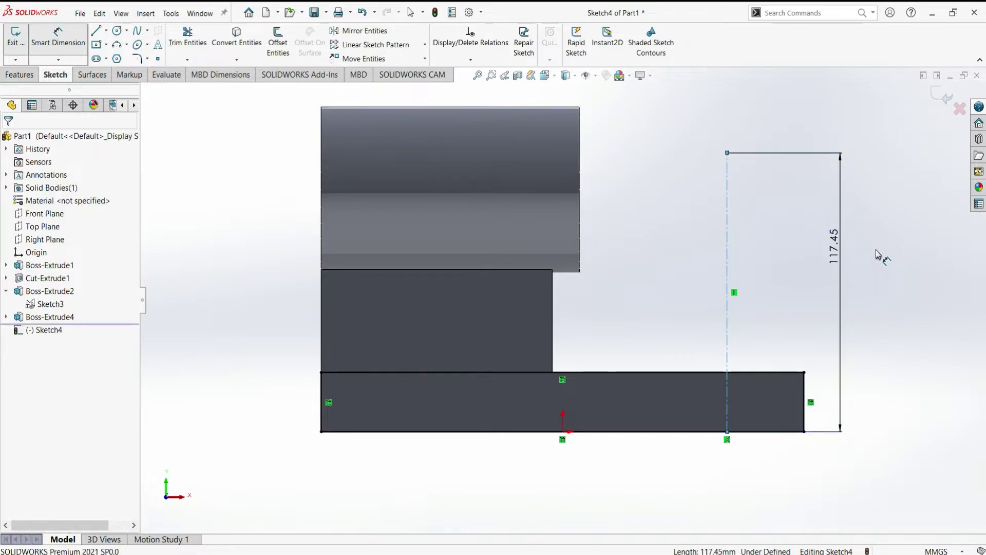
type("12")
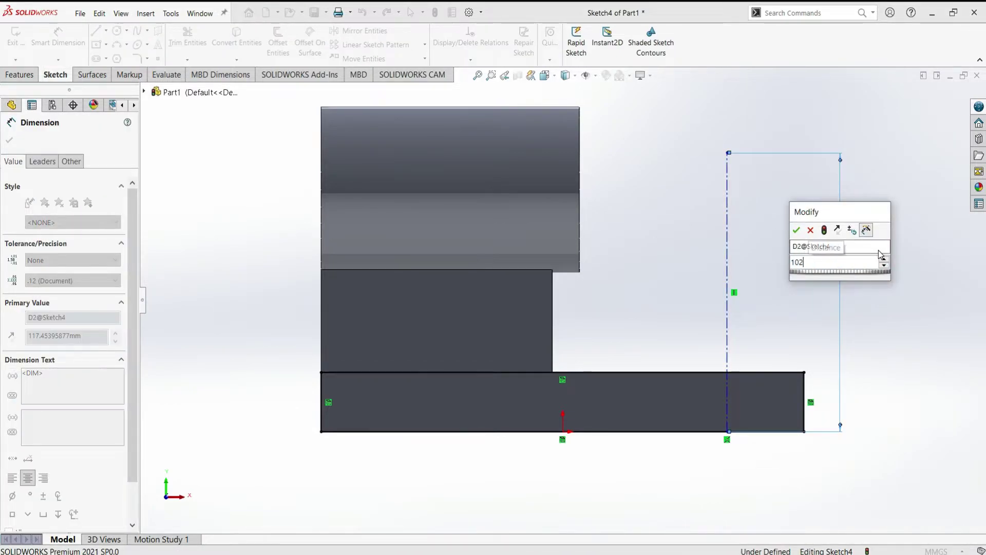
key("Escape")
key("Return")
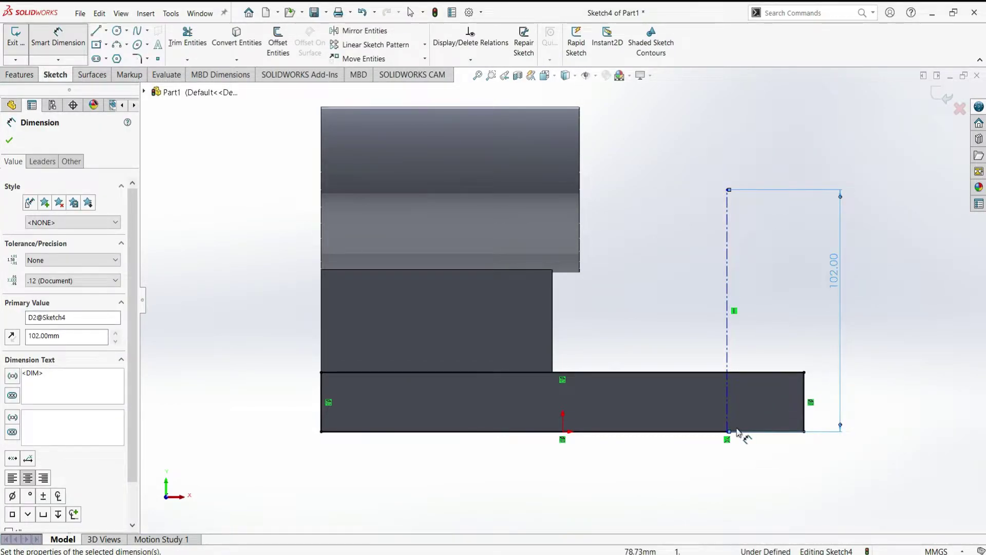
Dimension the horizontal distance from the centerline to the plate's nearer end edge at 35 mm.
left_click(728, 424)
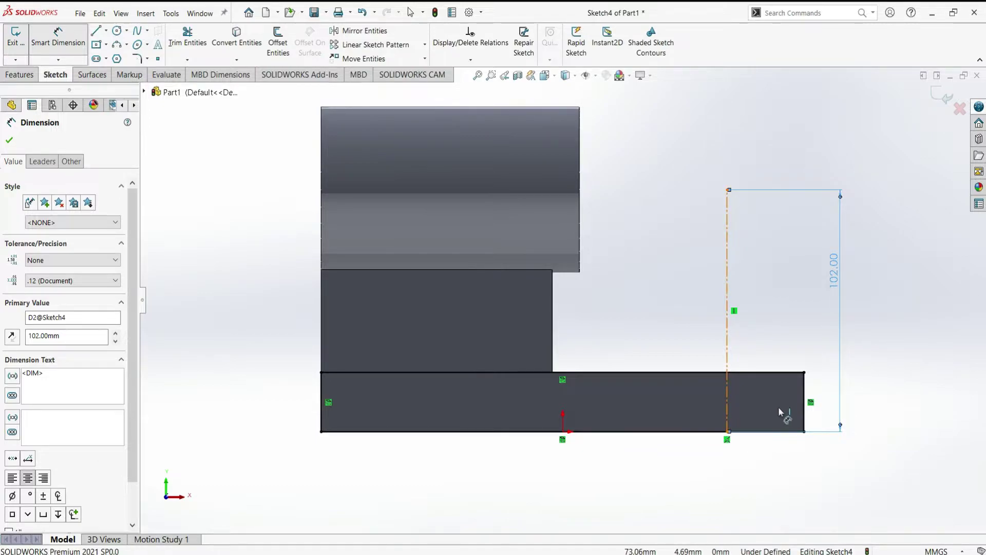
left_click(805, 419)
left_click(771, 455)
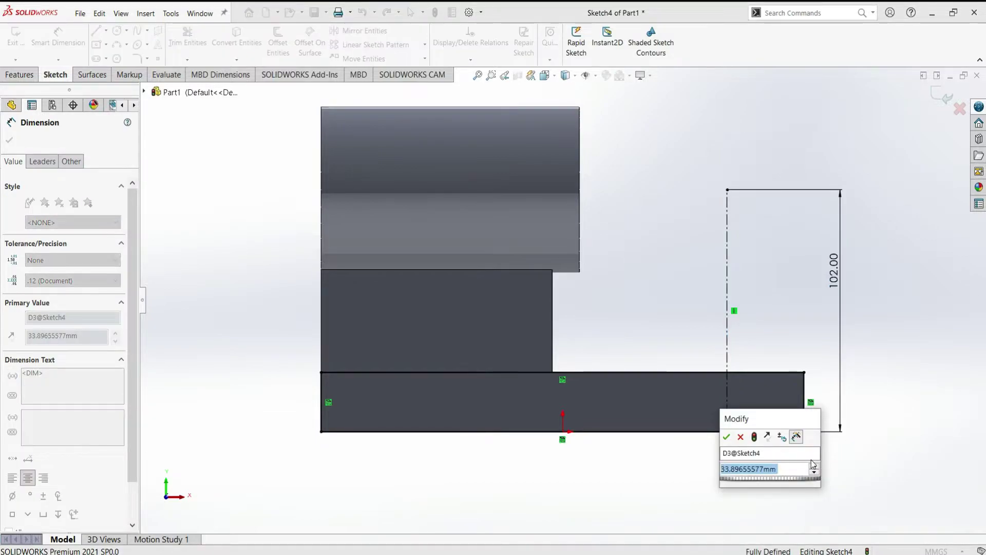
type("35")
key("Return")
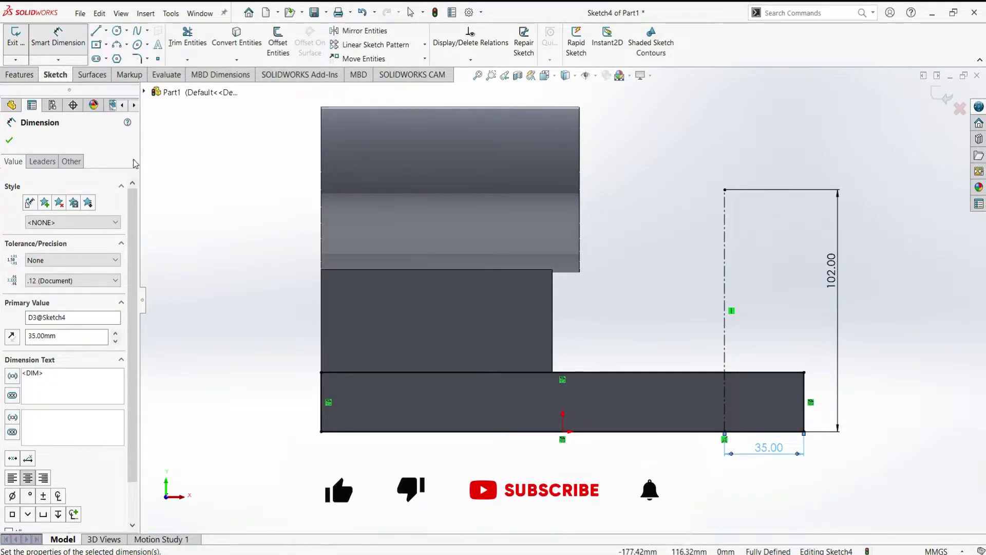
key("Escape")
key("Escape")
Draw two concentric circles centered on the centerline's upper endpoint, with radii of about 16 mm and 28 mm.
left_click(118, 30)
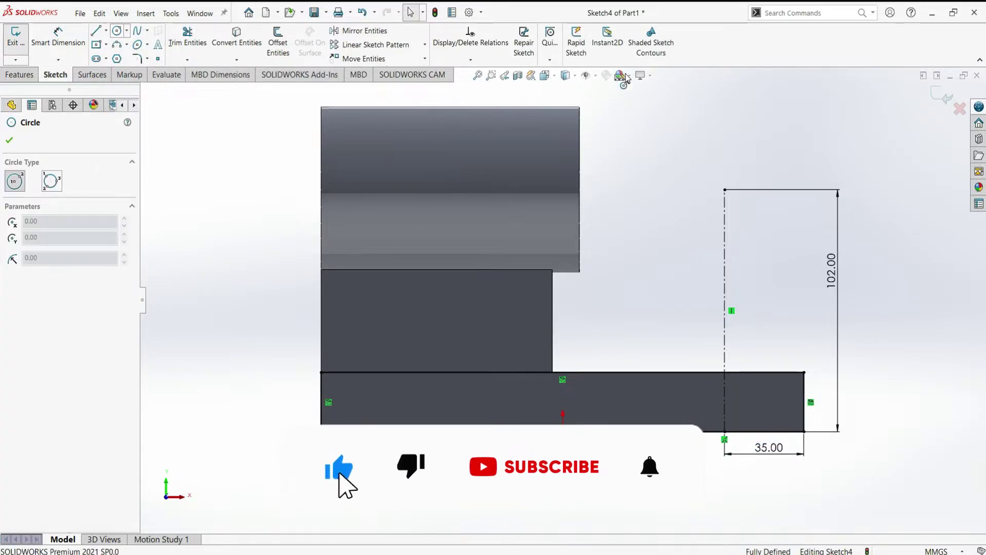
left_click(725, 190)
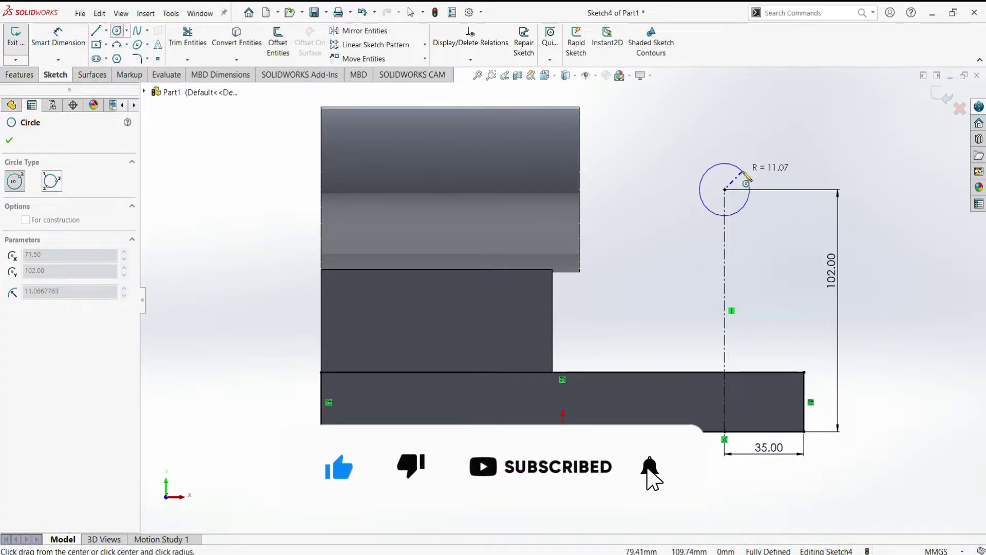
left_click(754, 170)
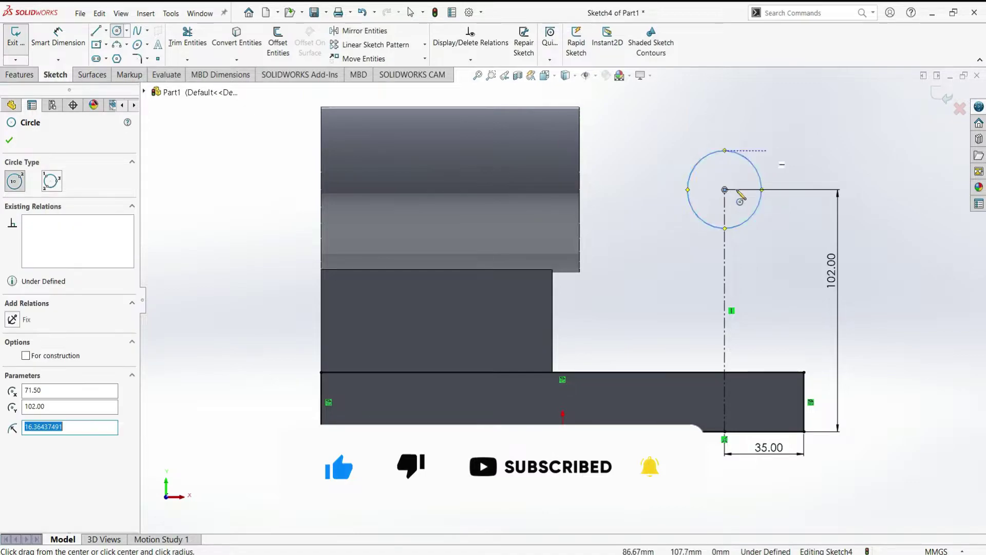
left_click(725, 190)
left_click(779, 154)
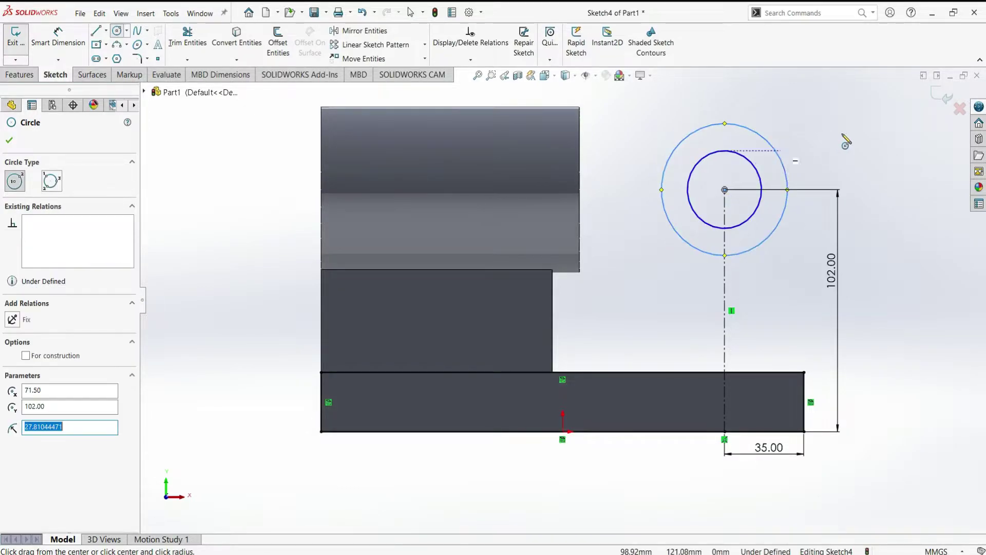
key("Escape")
Dimension the outer circle's diameter at 70 mm and the inner circle's diameter at 38.10 mm.
key("d")
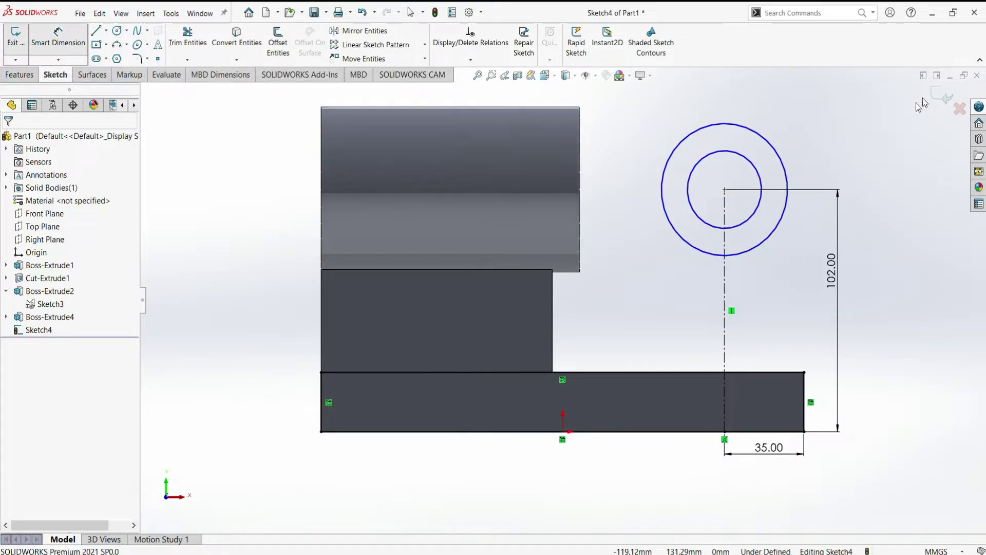
left_click(779, 153)
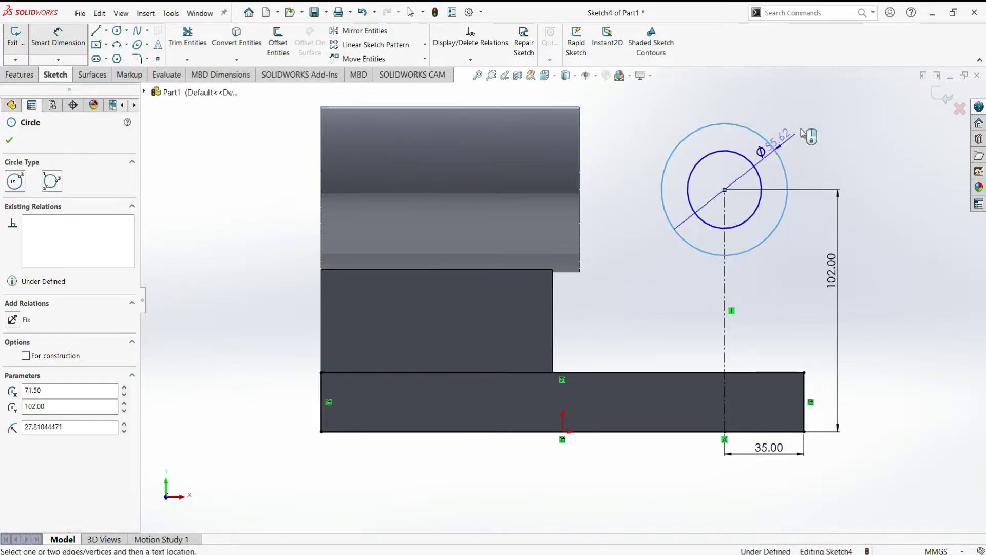
left_click(850, 125)
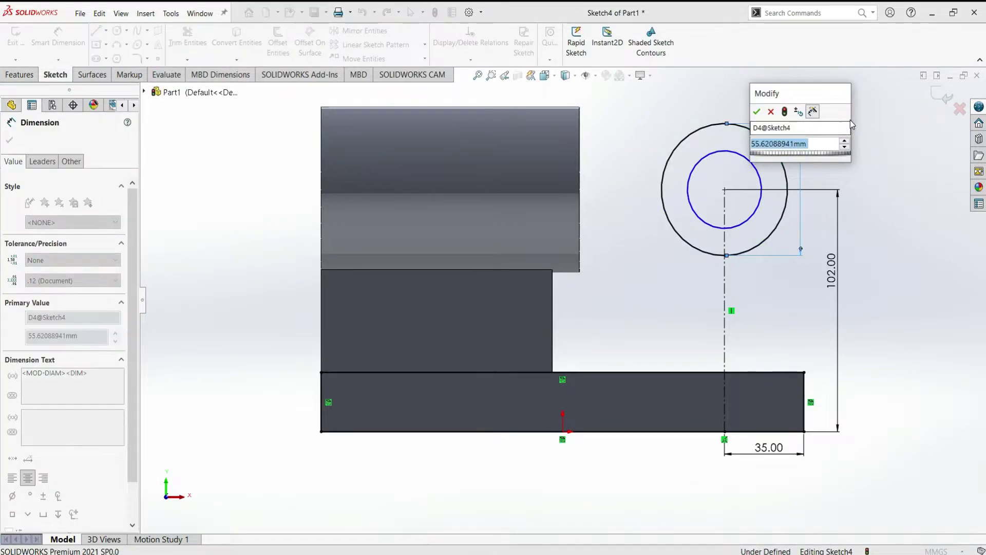
type("70")
key("Return")
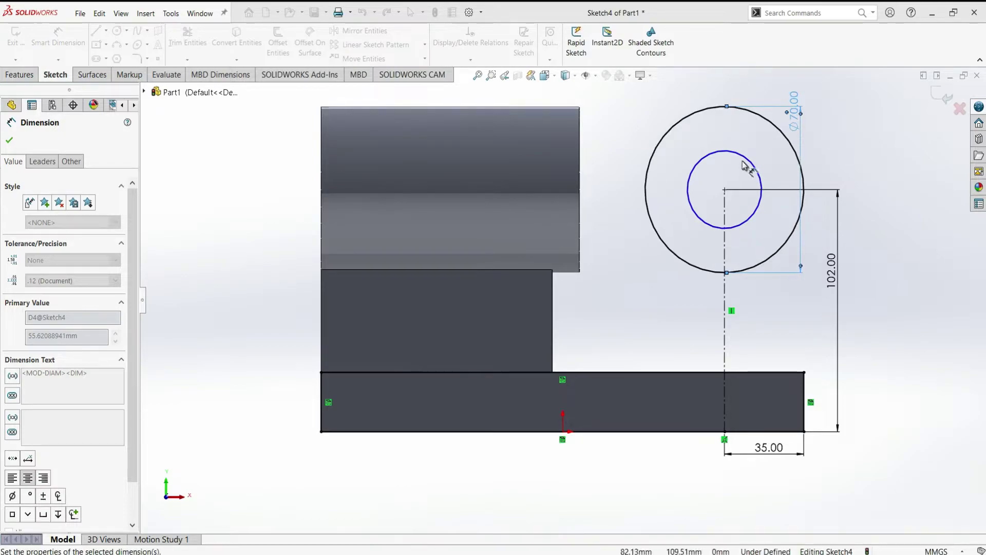
left_click(715, 158)
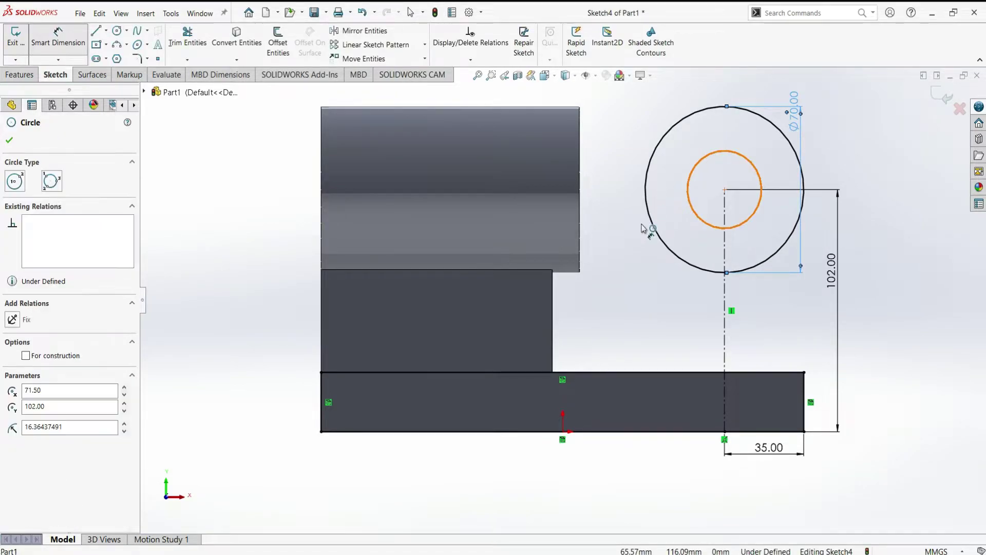
left_click(642, 264)
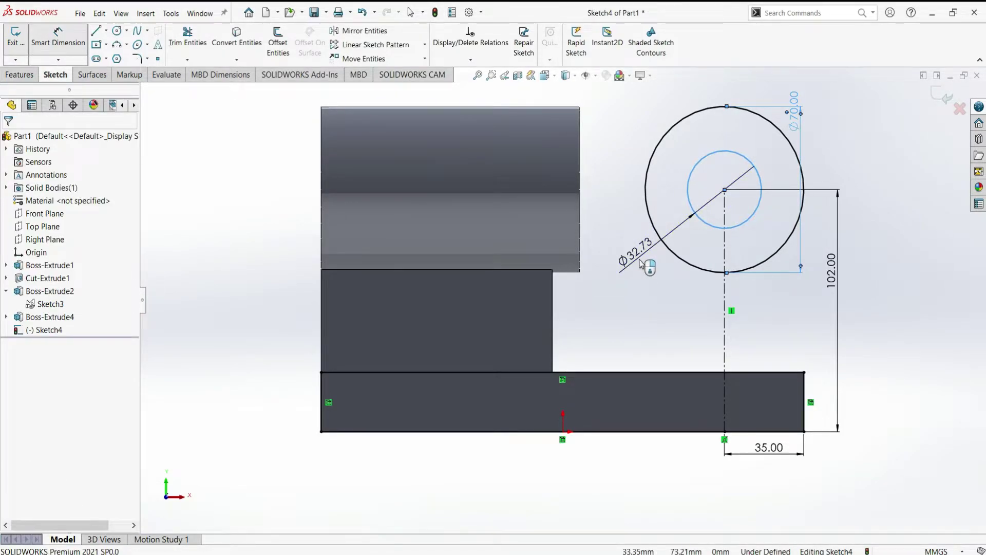
type("38.10")
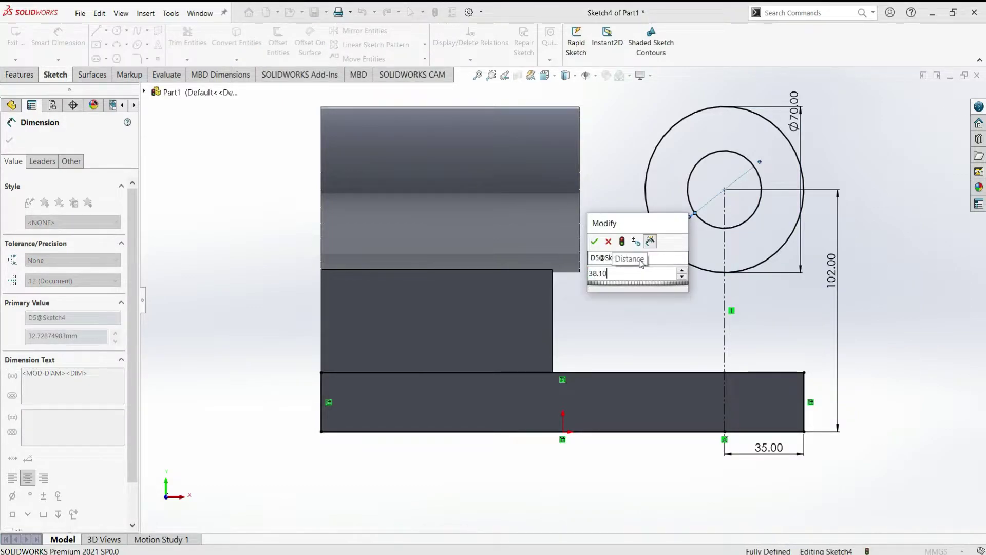
key("Escape")
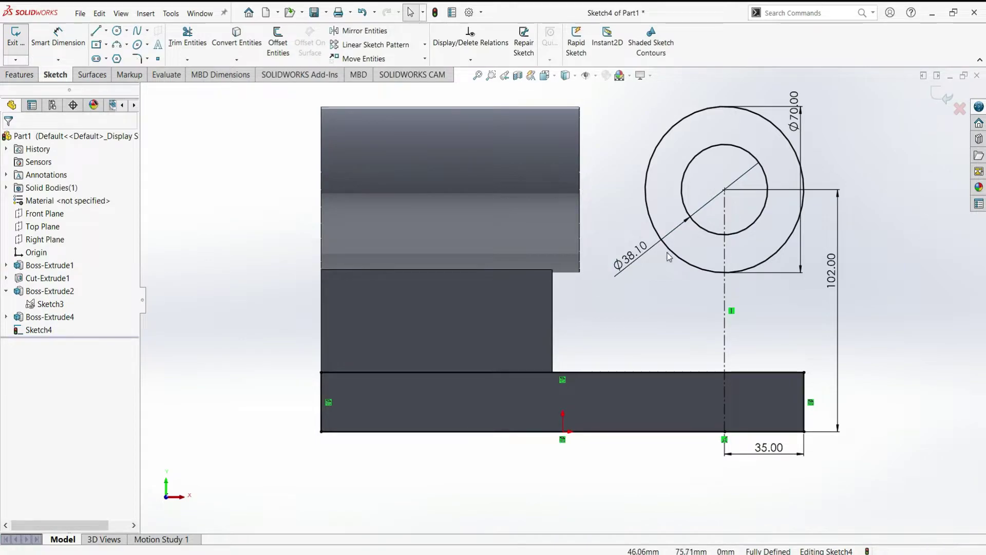
Offset the vertical centerline 9.5 mm bi-directionally, with dimensions added, to form the second rib's two sides.
left_click(277, 47)
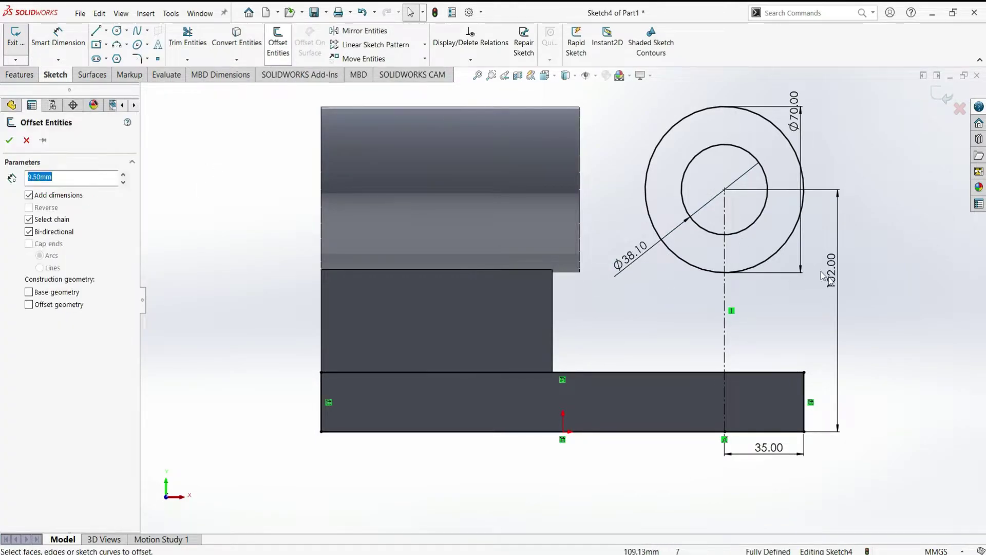
left_click(725, 306)
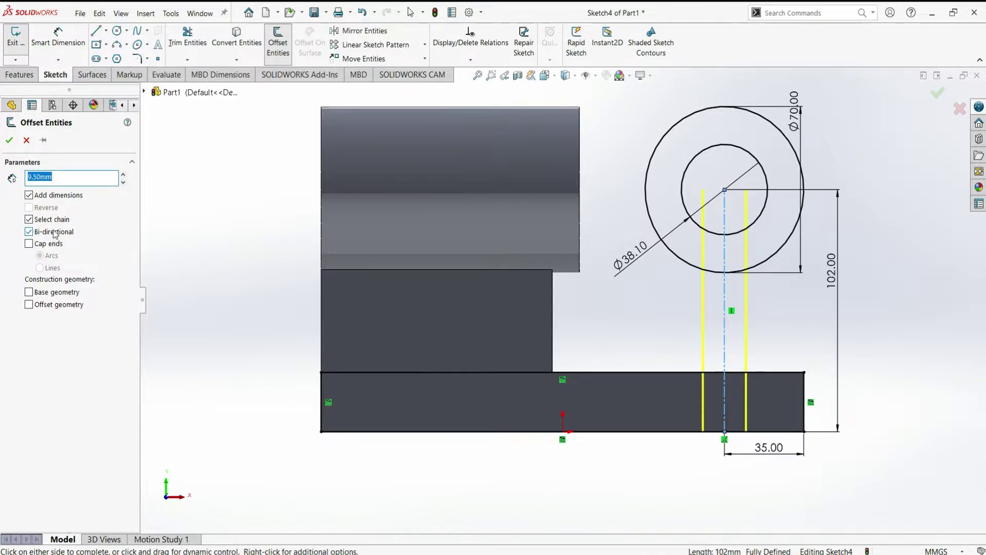
left_click(10, 141)
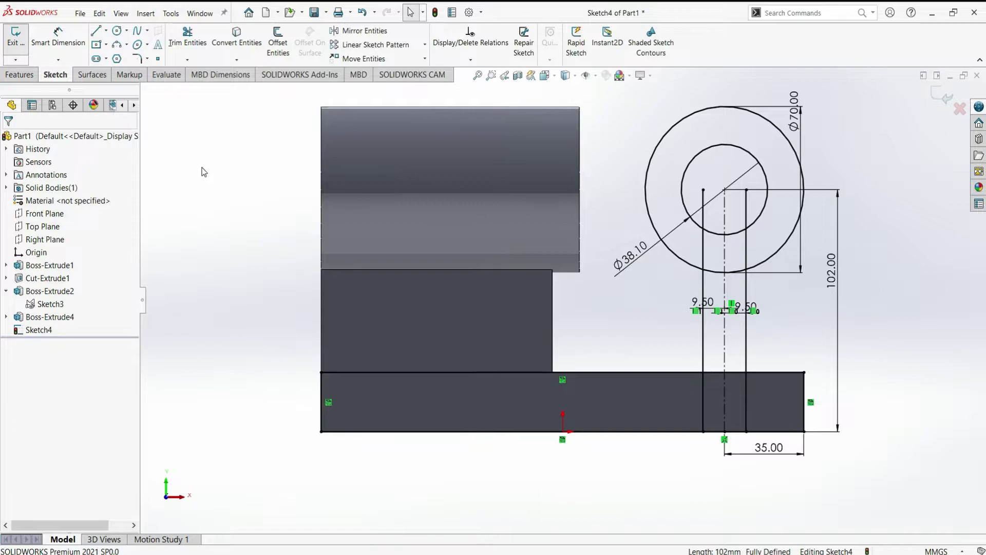
Trim away the rib side lines inside the base plate and the leftover plate outline at its sides and bottom.
left_click(187, 37)
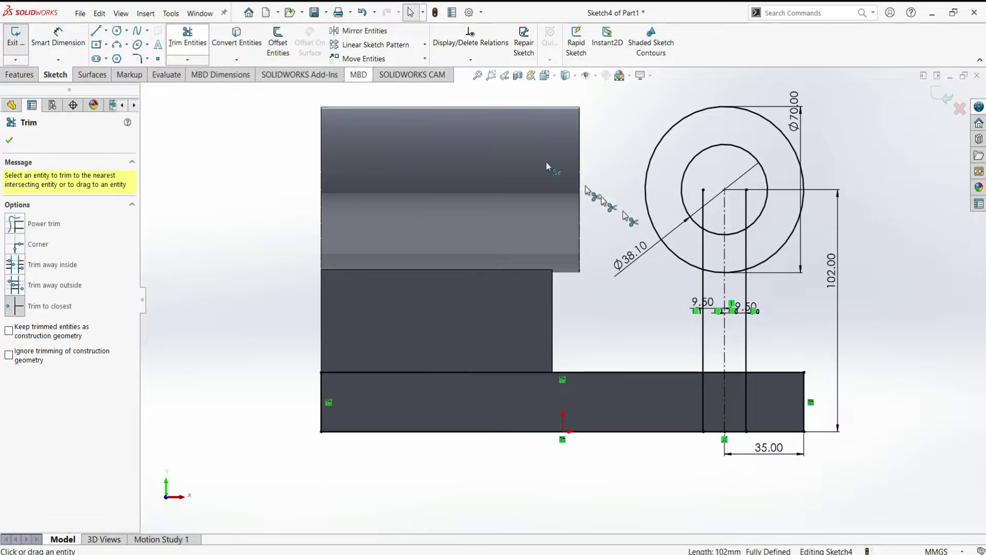
left_click_drag(750, 405, 697, 402)
left_click_drag(646, 375, 693, 383)
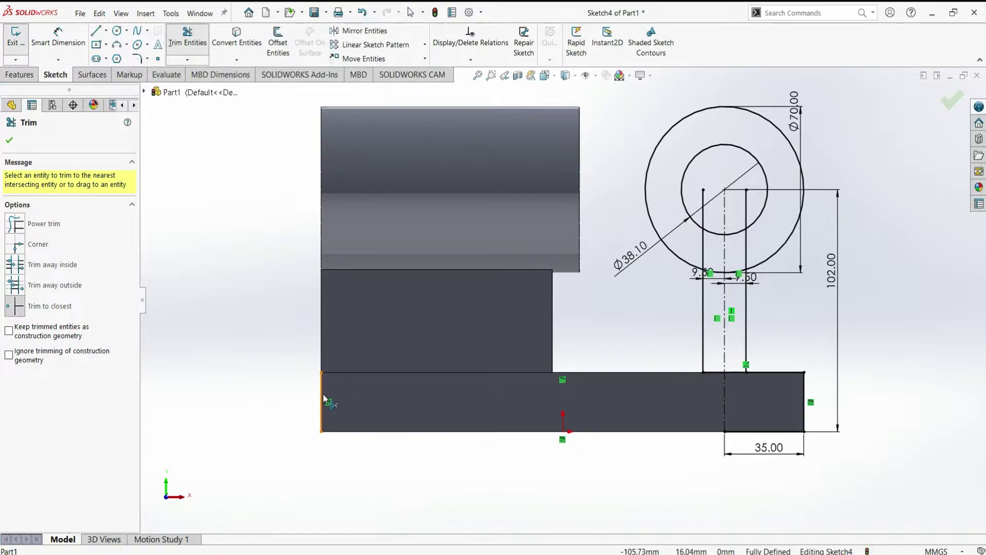
left_click(803, 406)
left_click(779, 433)
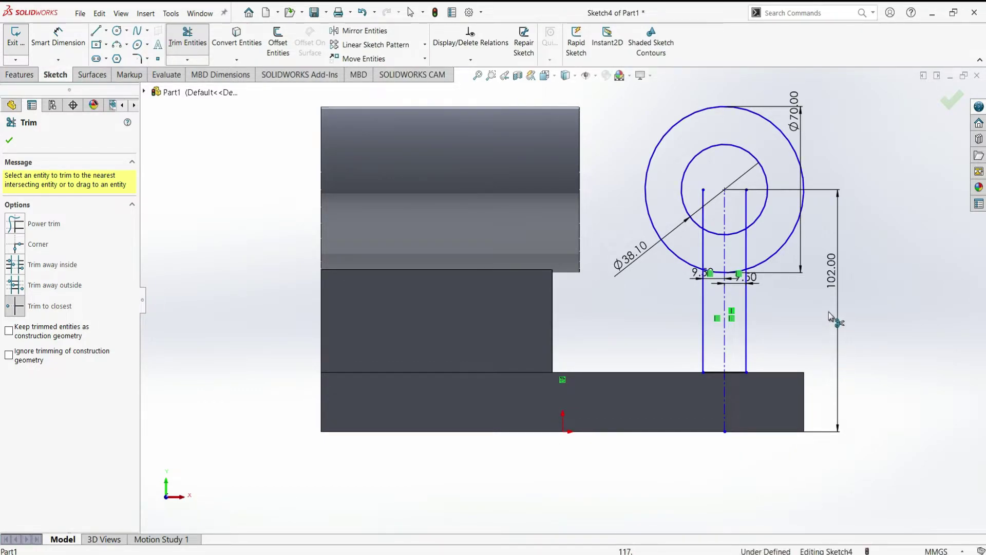
Trim the upper ends of both rib side lines back to the outer circle.
left_click(746, 208)
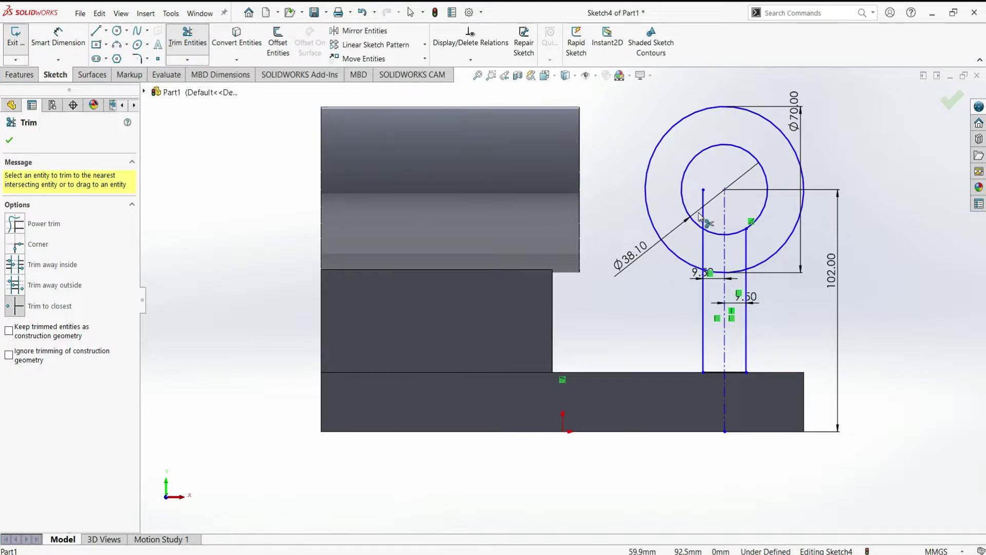
left_click(704, 215)
left_click(703, 249)
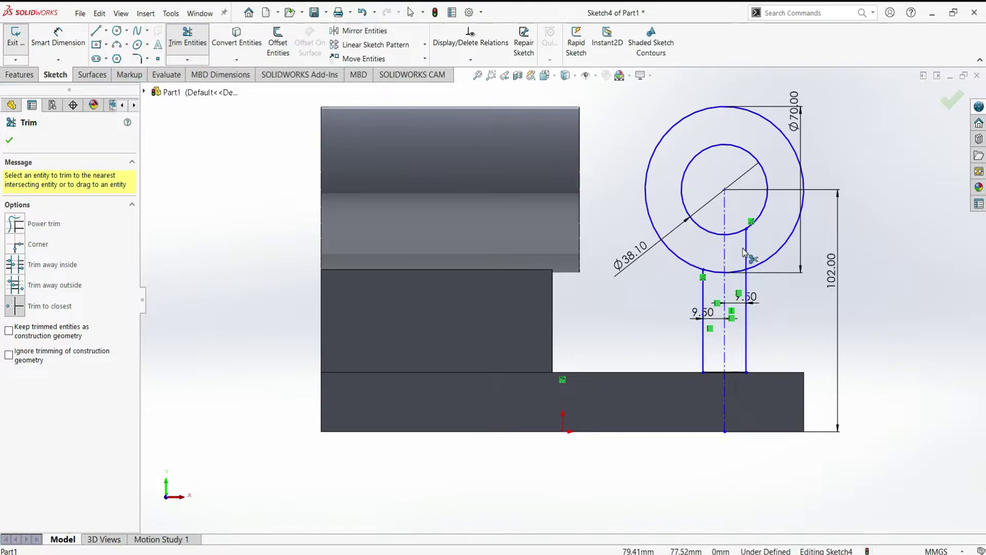
left_click(746, 252)
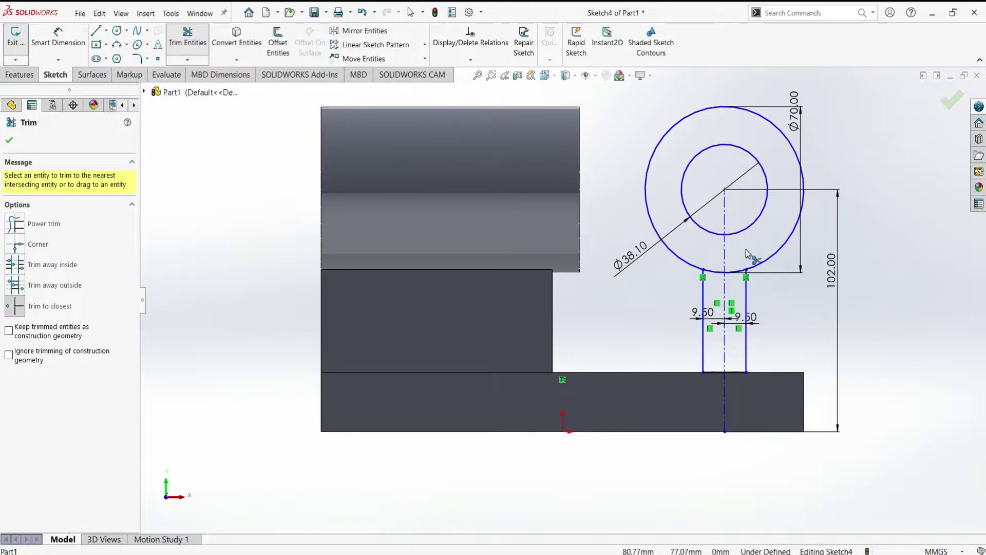
key("Escape")
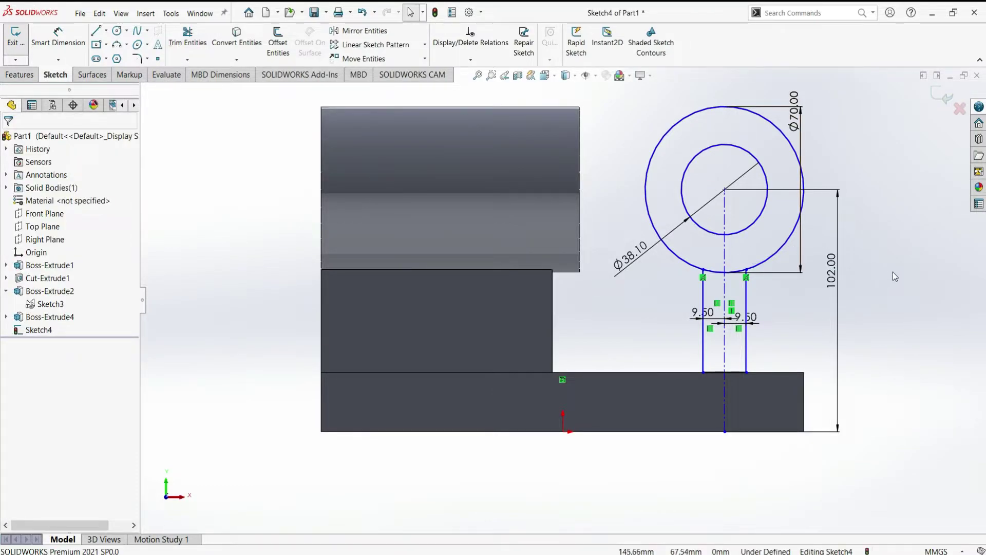
Dimension the horizontal distance from the centerline's lower endpoint to the plate's nearer end edge at 35 mm.
left_click(72, 41)
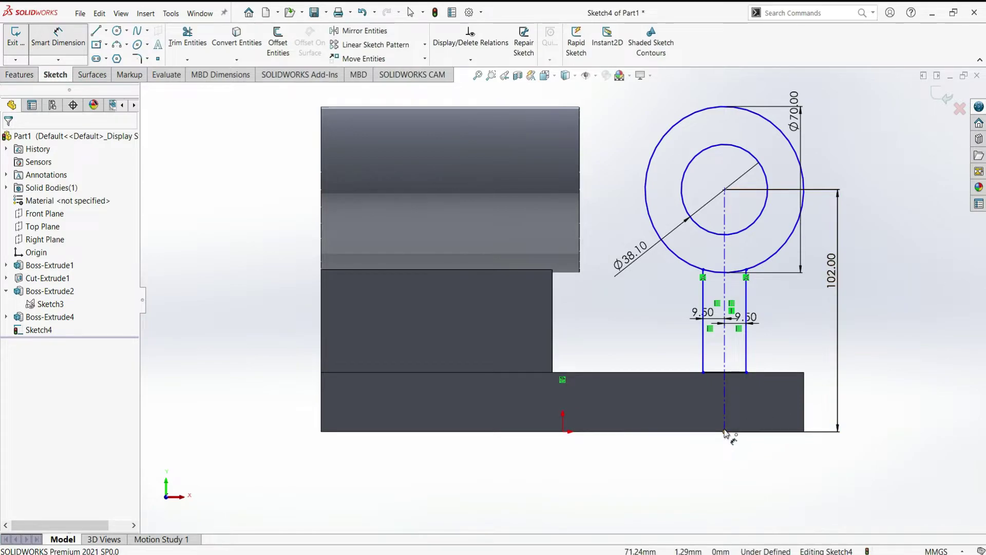
left_click(804, 431)
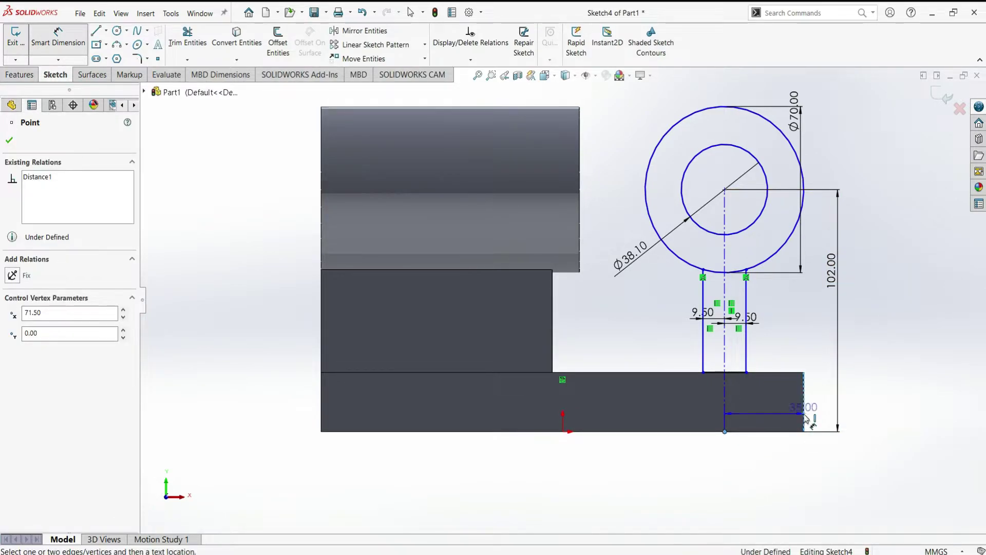
left_click(786, 443)
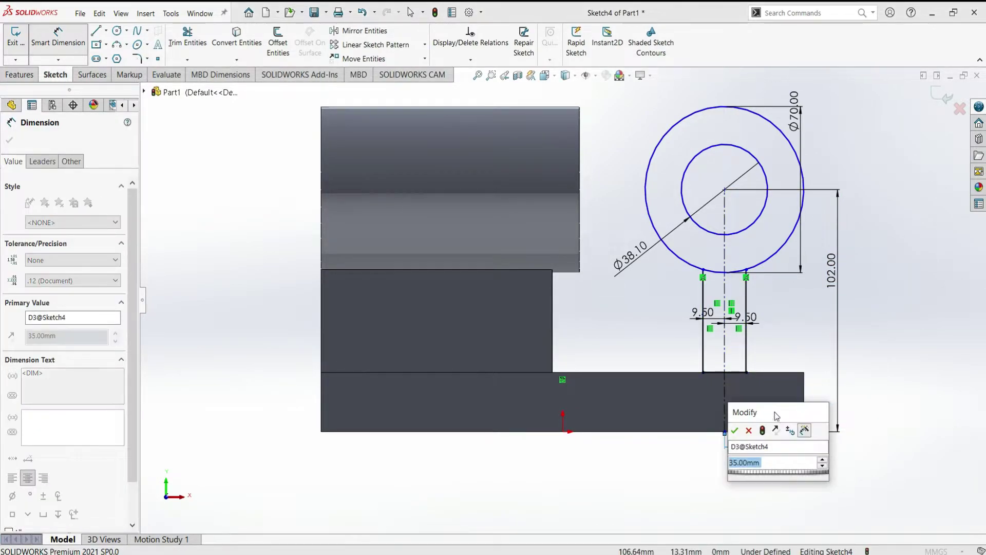
left_click(735, 428)
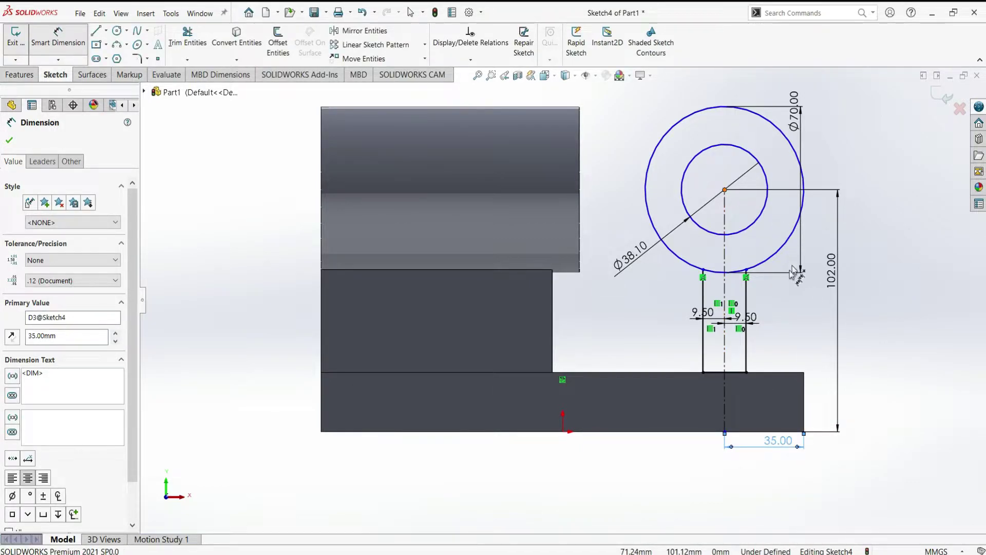
Dimension the vertical distance from the rib's bottom line to the circles' center at 77 mm.
left_click(725, 372)
left_click(725, 190)
left_click(652, 323)
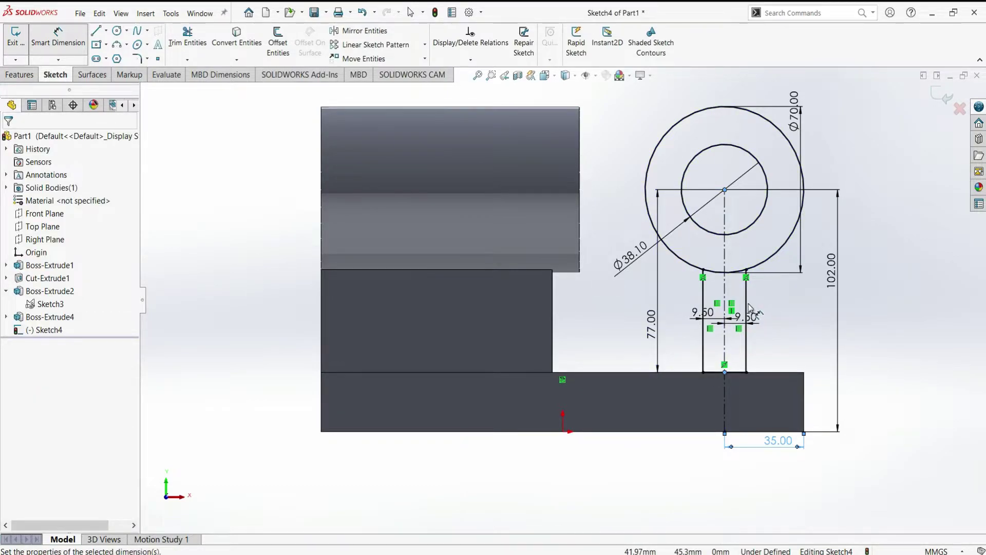
key("Return")
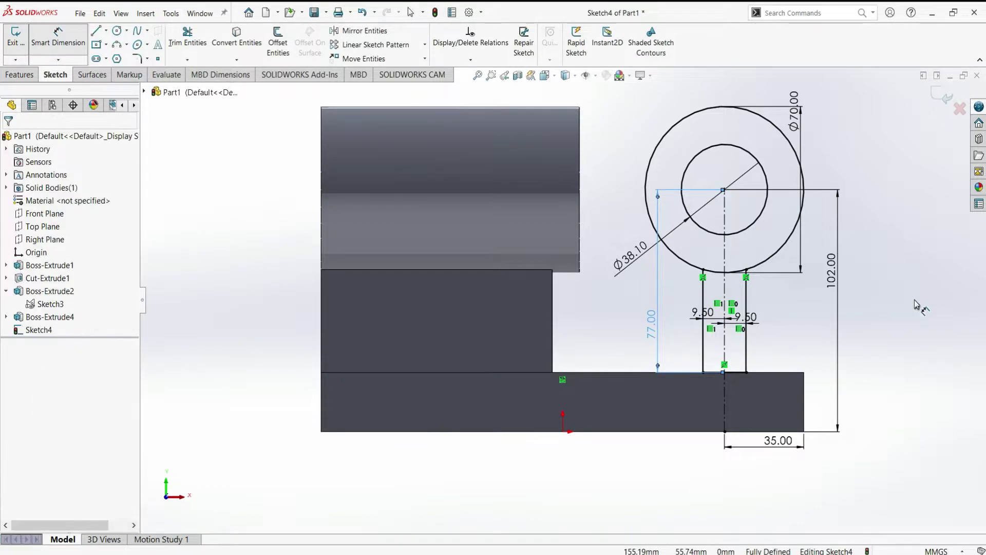
key("Escape")
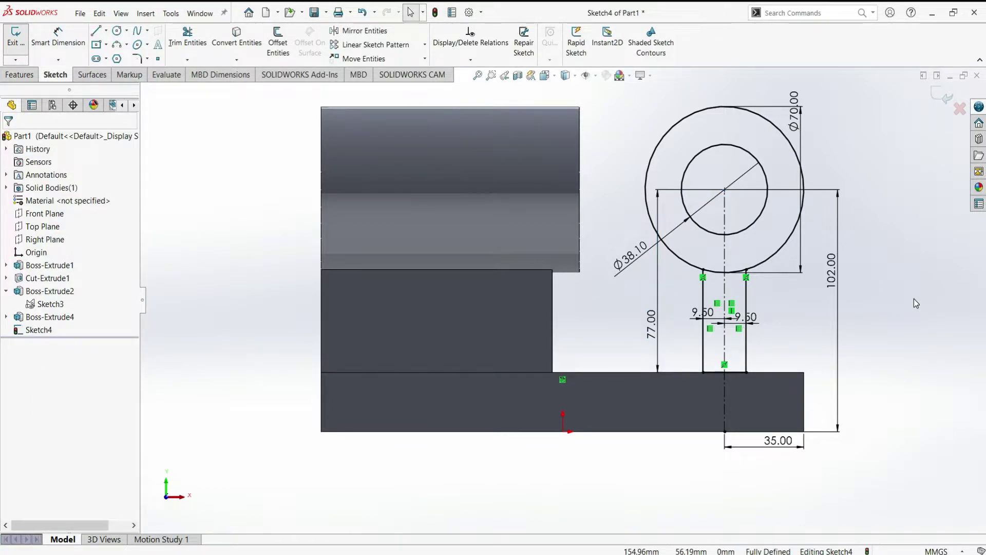
Extrude the ring region between the two circles as a blind boss 51 mm deep, reversed toward the plate's inner side.
left_click(21, 77)
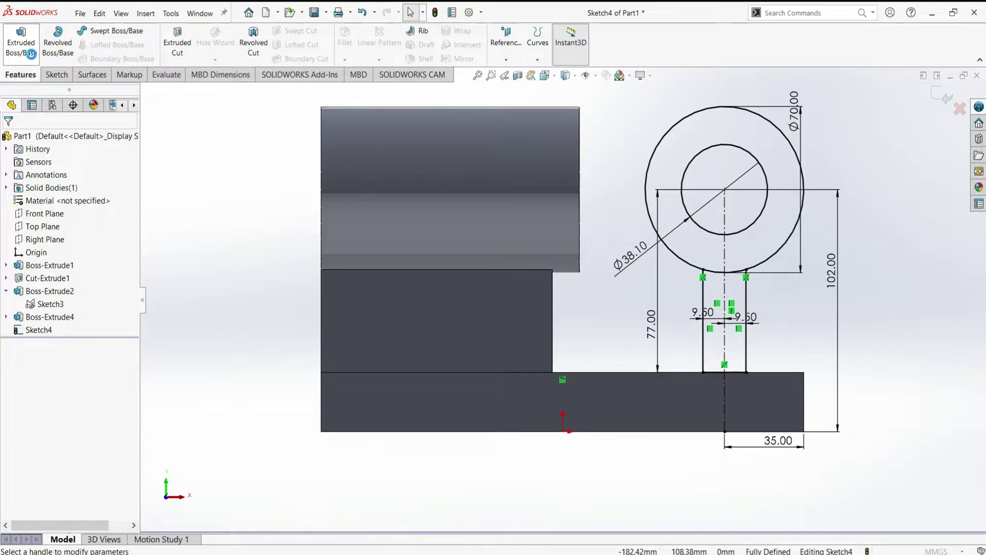
left_click(21, 46)
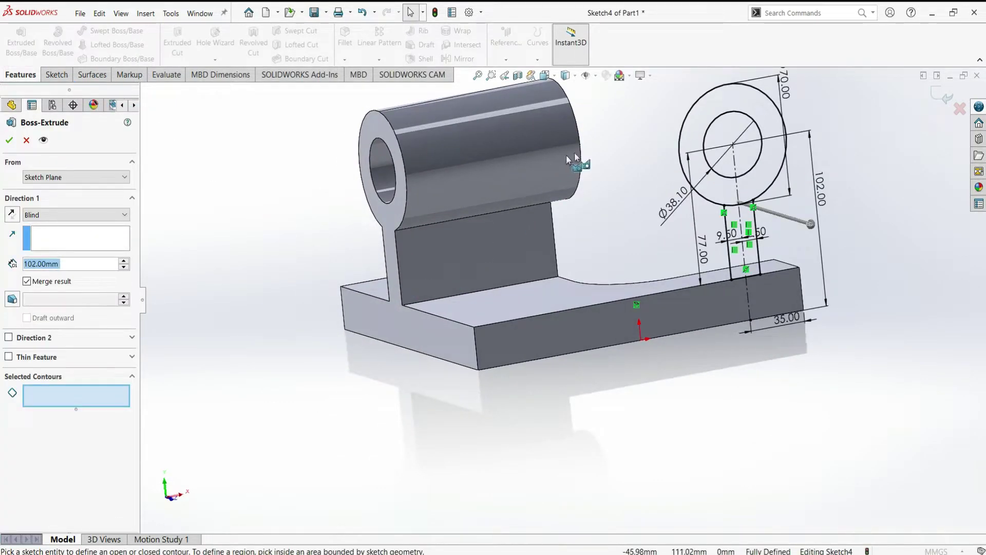
left_click(706, 117)
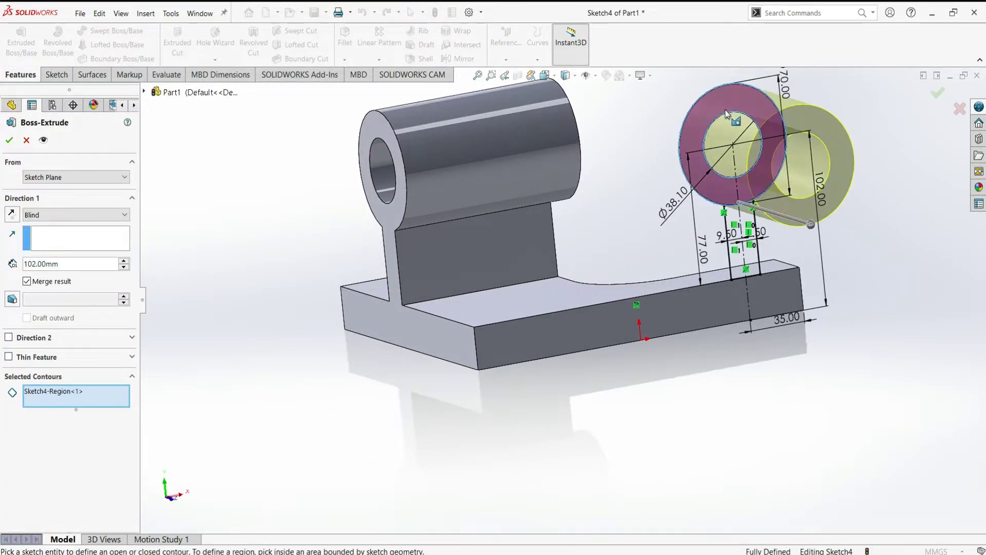
scroll(69, 215, "down", 4)
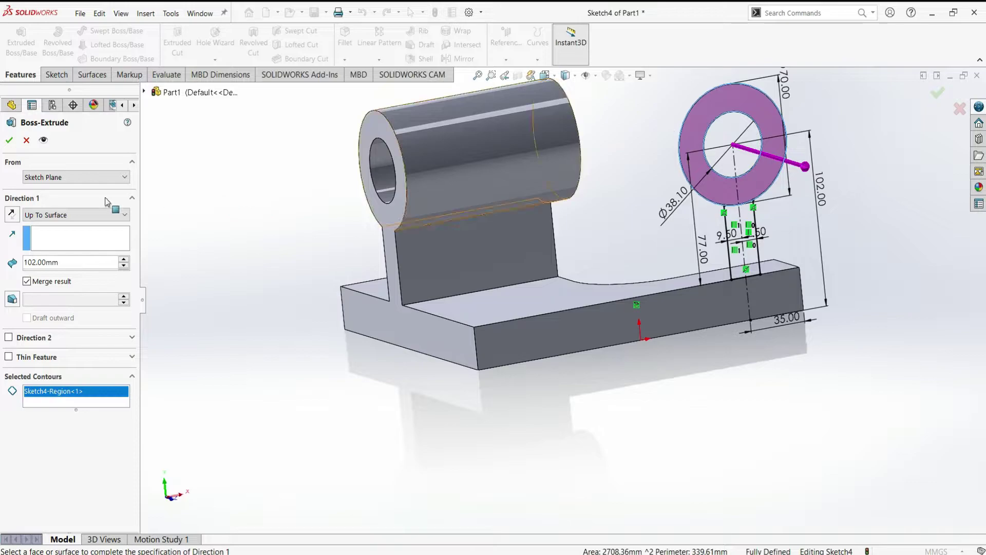
left_click(75, 214)
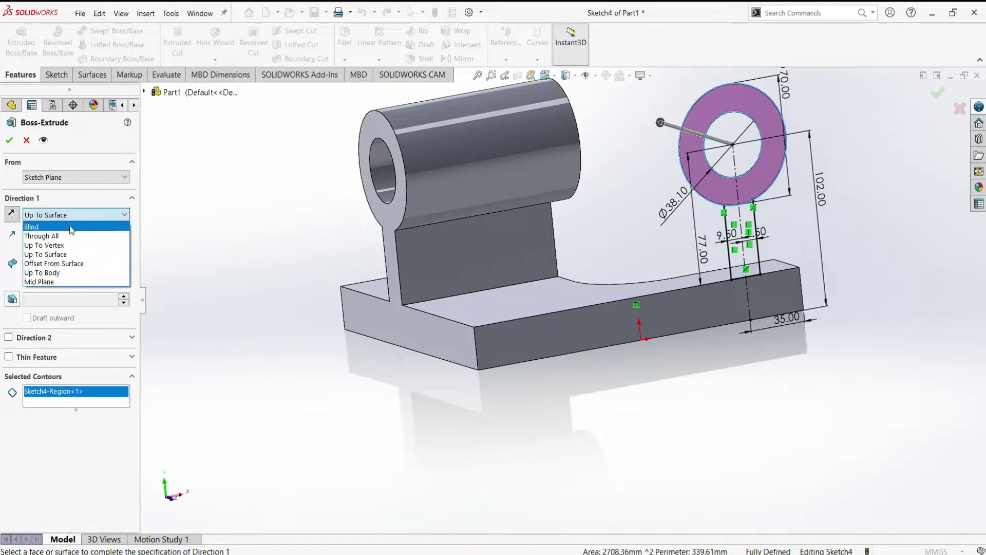
left_click(73, 228)
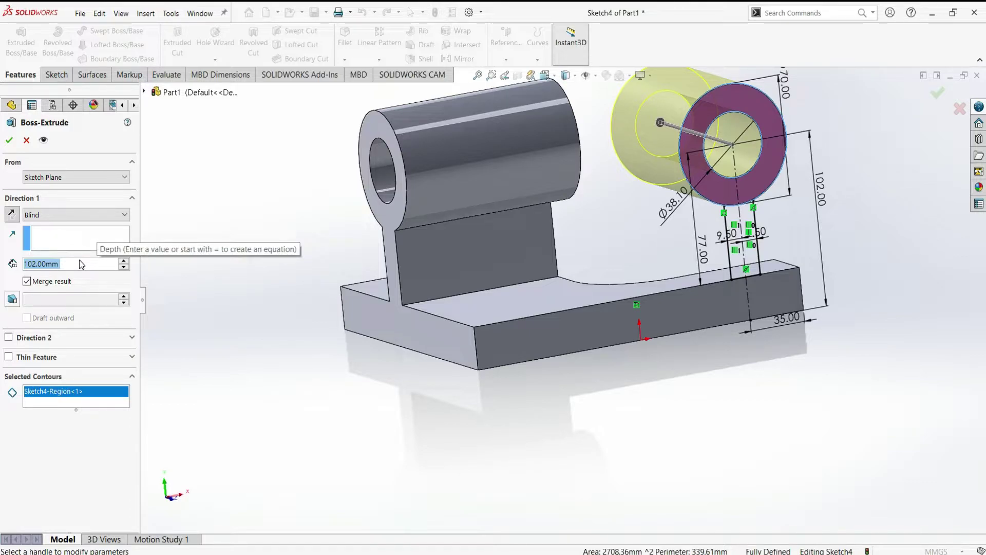
type("51")
key("Return")
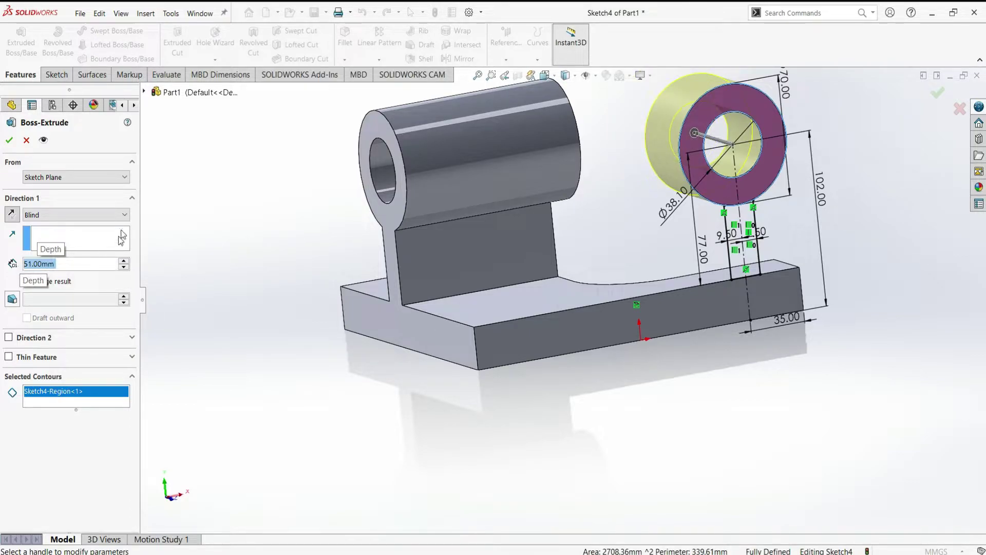
left_click(9, 143)
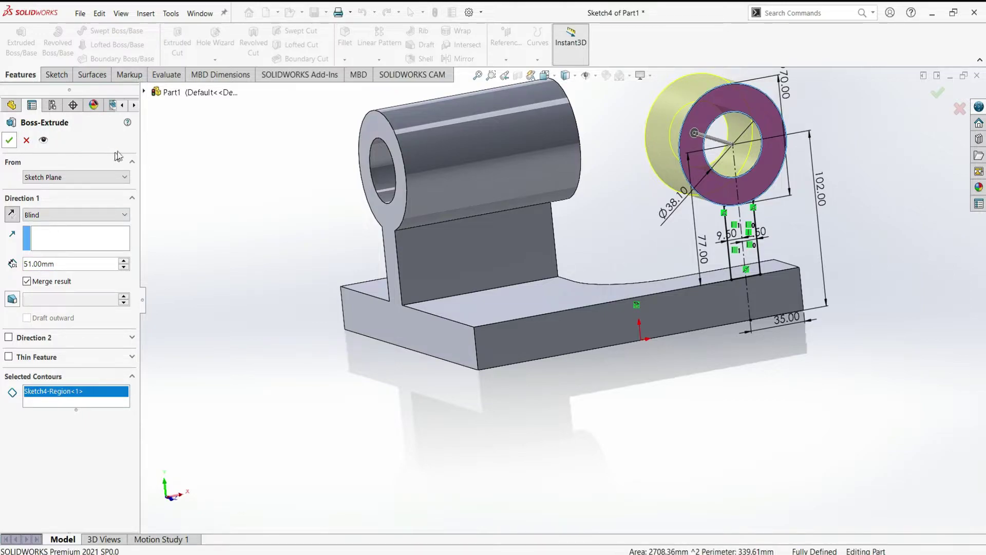
Extrude the rib region of the same sketch 38 mm in the reversed direction, merged with the base and the second tube.
left_click(61, 347)
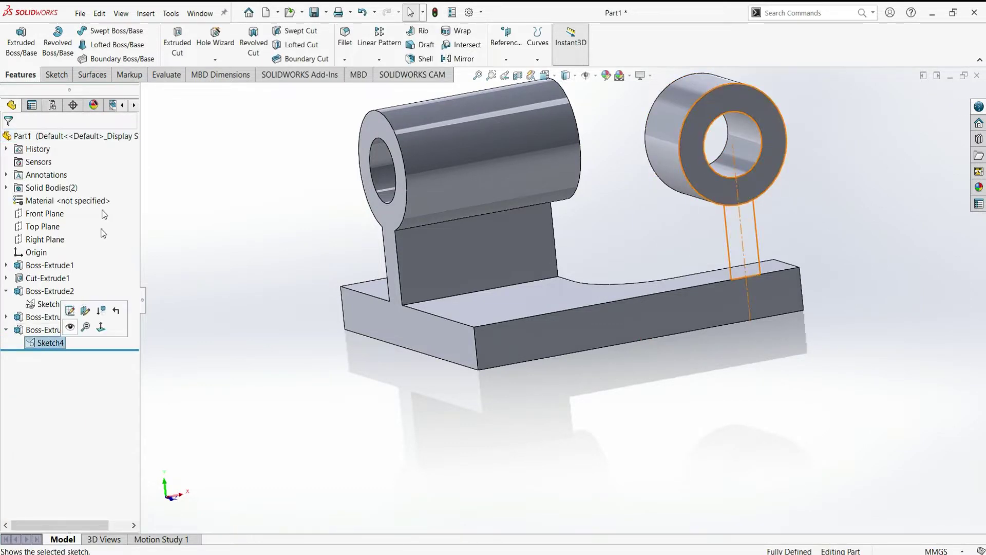
left_click(21, 43)
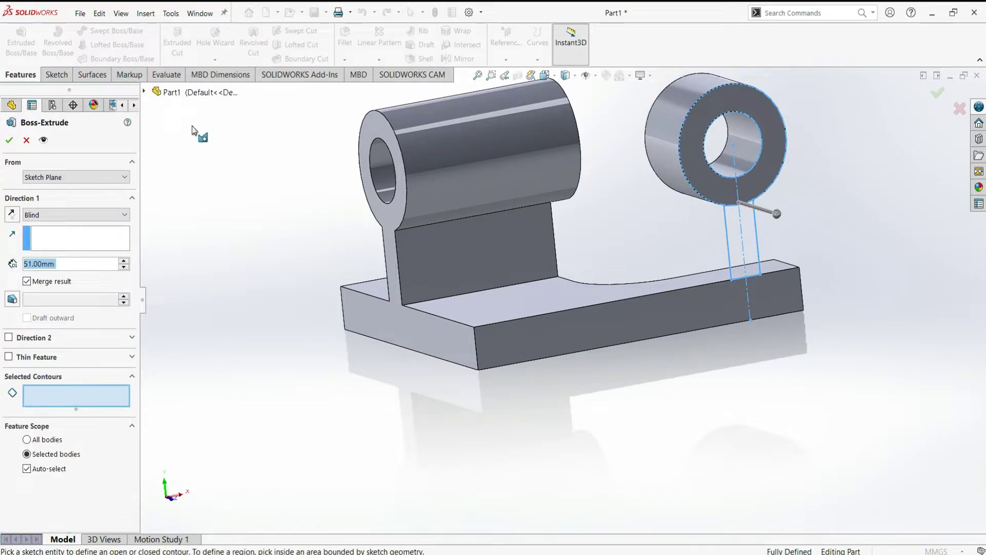
left_click(735, 234)
left_click(12, 215)
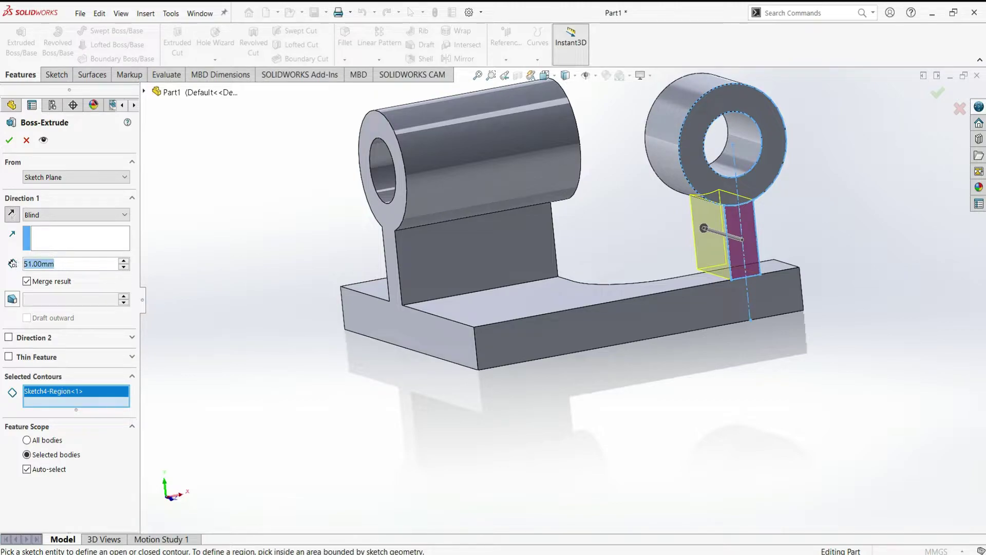
type("38")
key("Return")
left_click(9, 141)
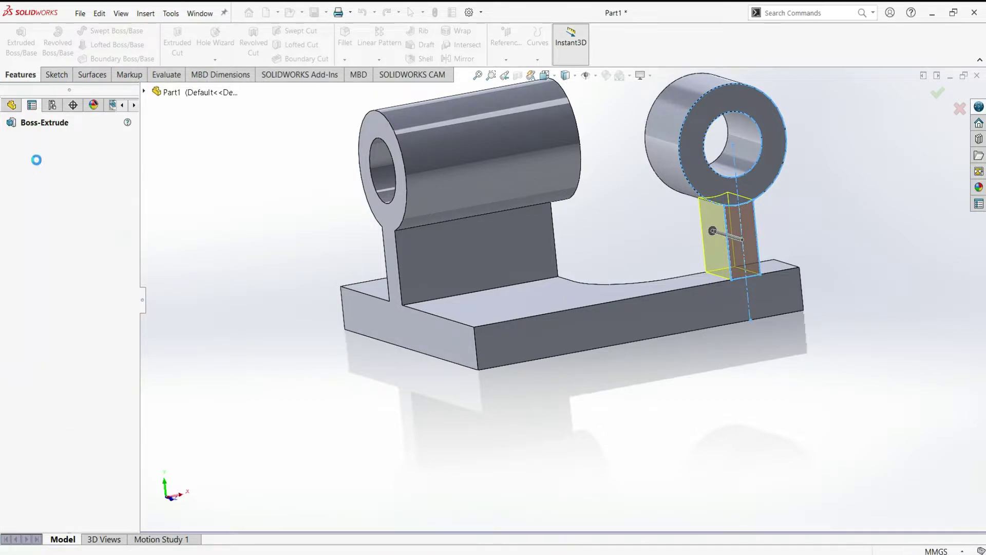
Start a sketch on the base plate's top face, in the area between the two ribs.
middle_click_drag(327, 327, 603, 351)
left_click(581, 319)
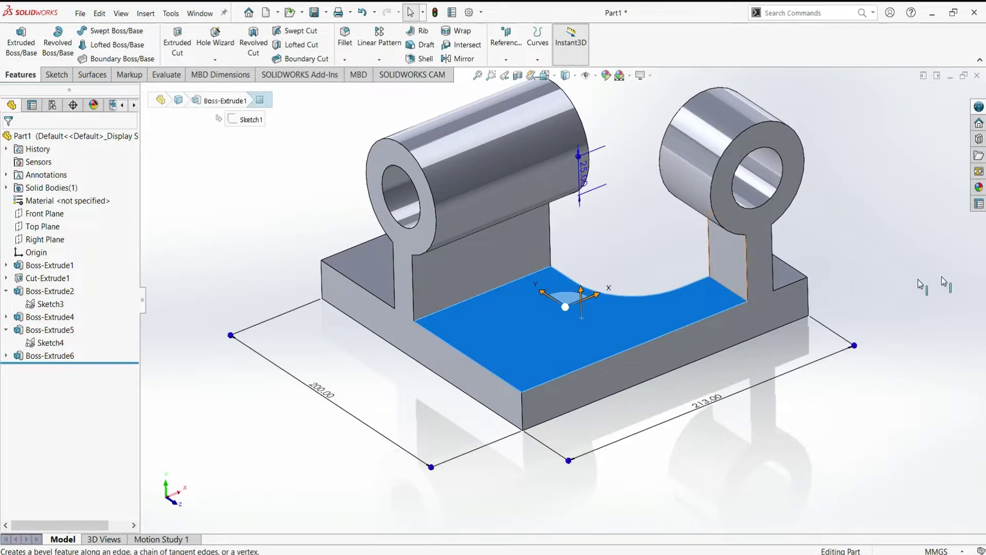
left_click(56, 75)
left_click(24, 50)
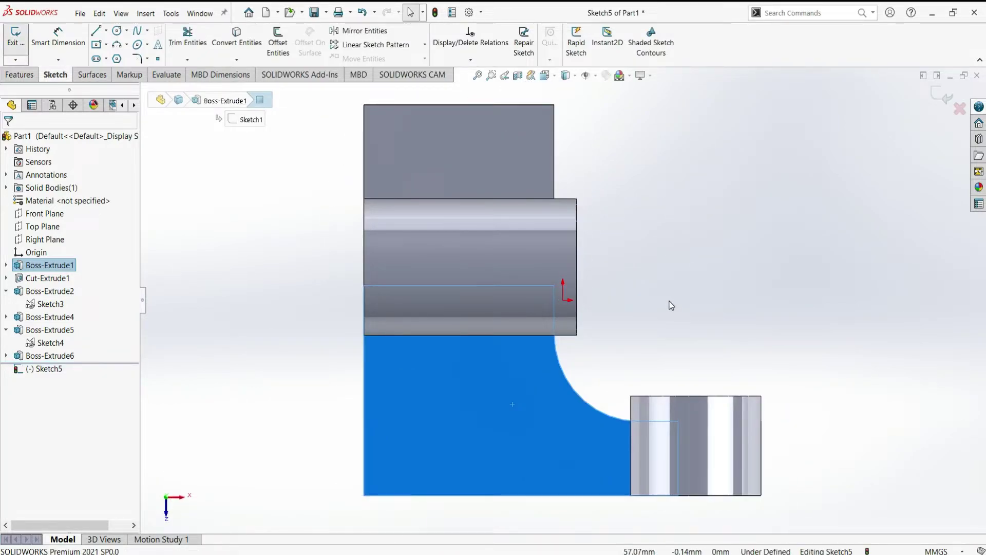
left_click(670, 301)
Convert the L-shaped notch's two straight edges and the fillet arc between them into sketch entities.
middle_click_drag(709, 284, 671, 194)
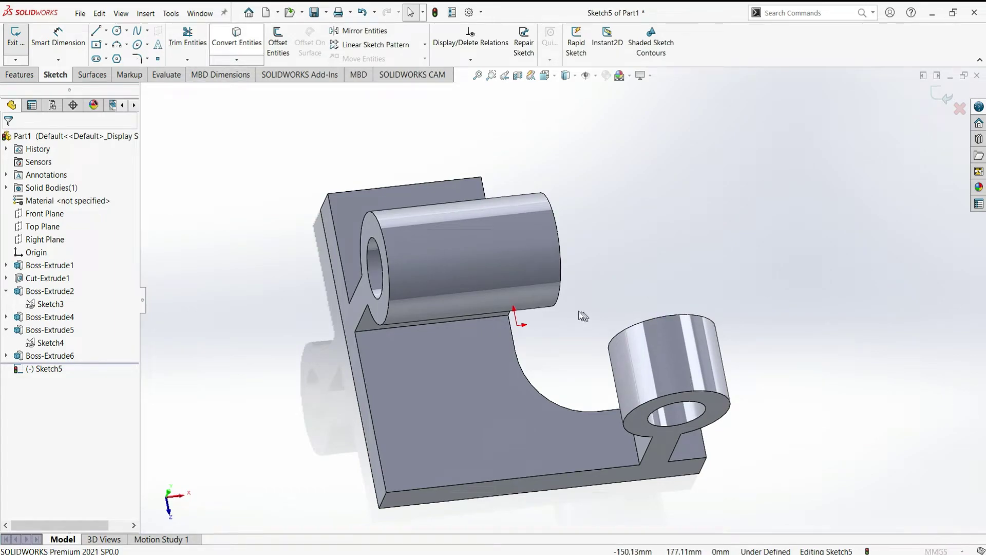
left_click(513, 333)
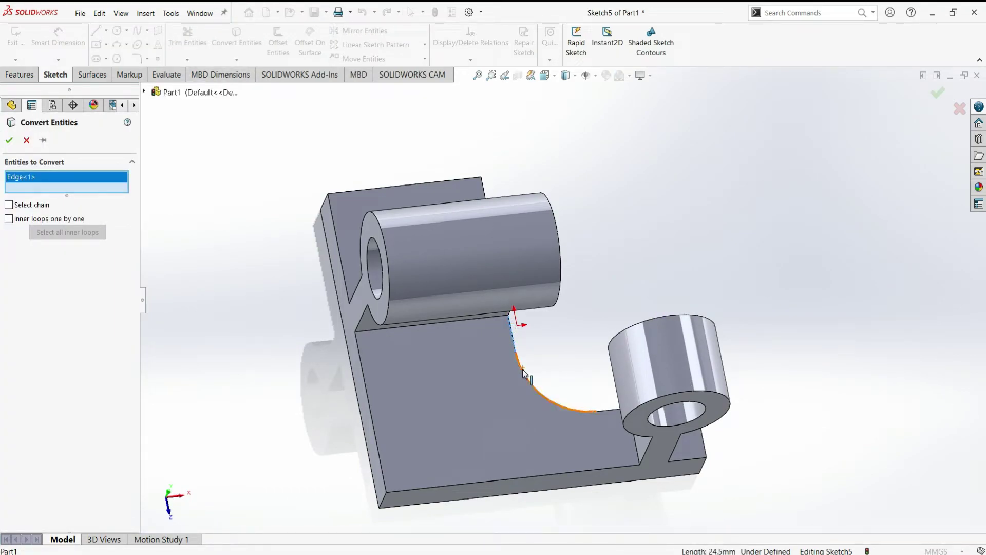
left_click(524, 372)
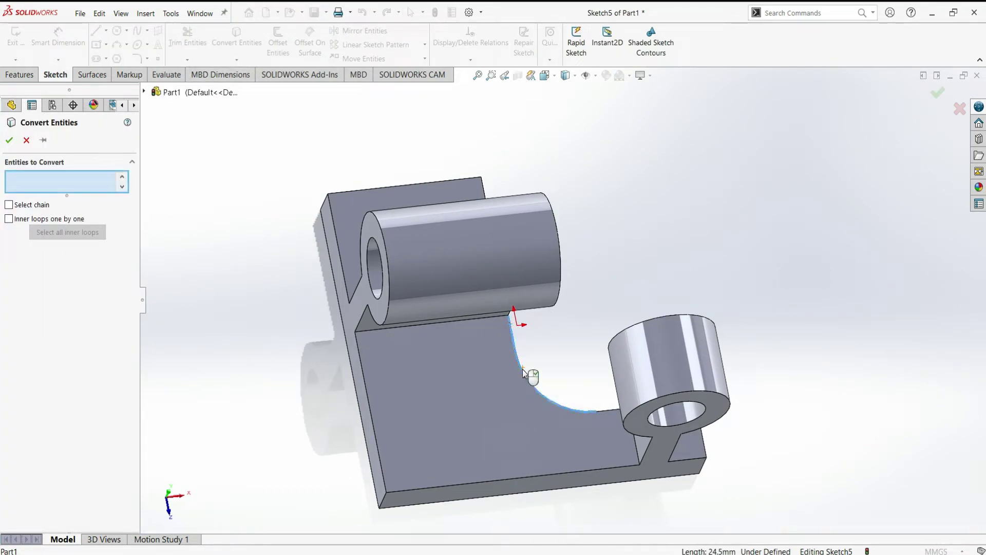
left_click(606, 411)
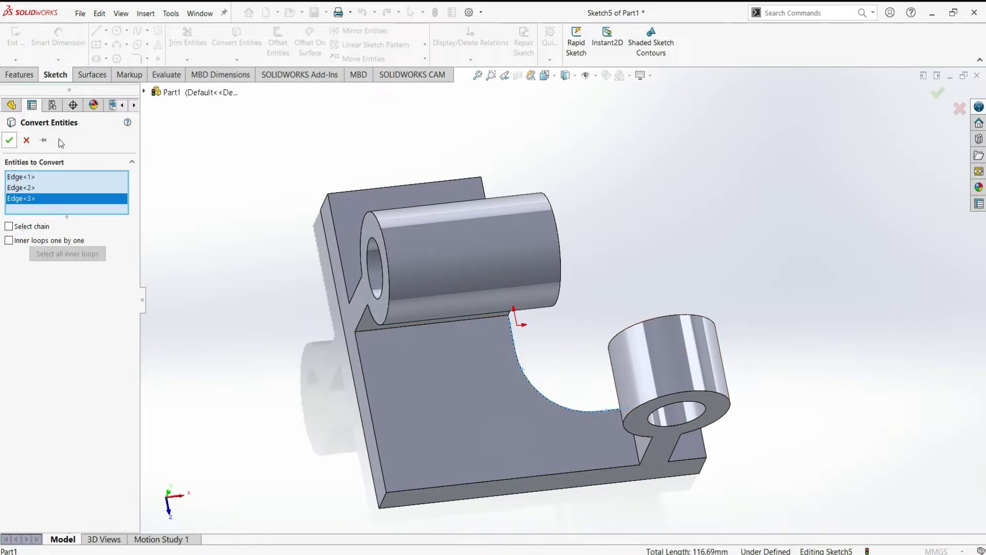
left_click(12, 142)
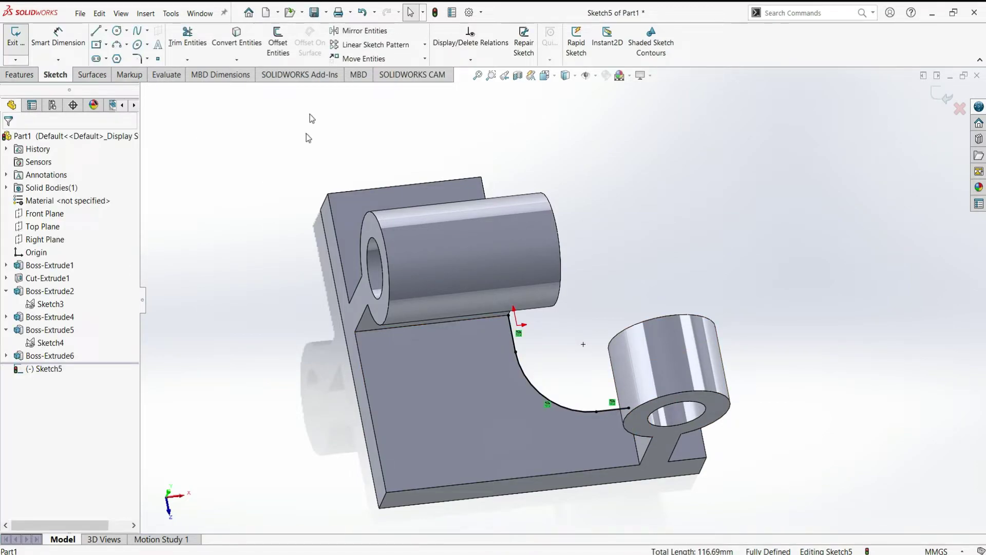
Offset the converted notch chain of two lines and arc 19 mm onto the base plate in one direction only.
left_click(278, 39)
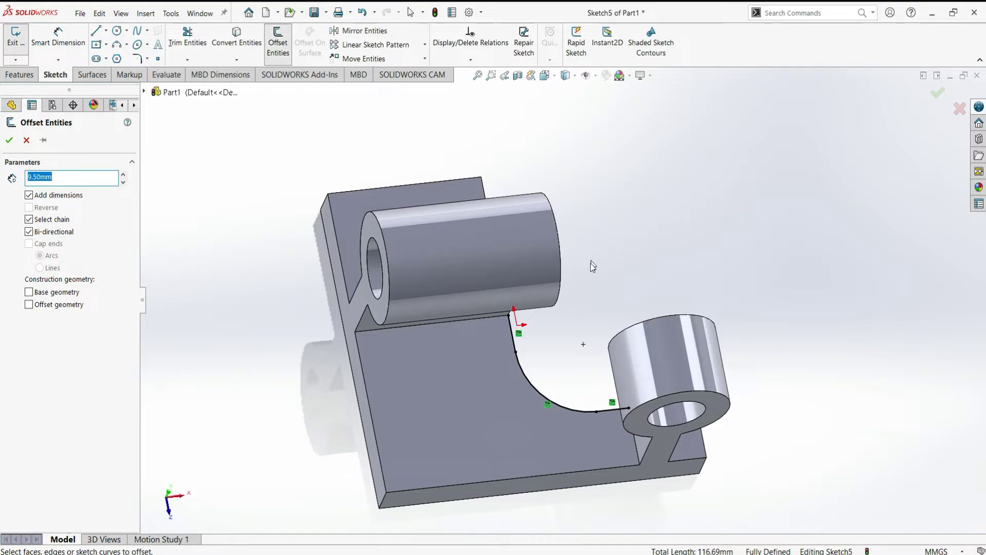
left_click(523, 374)
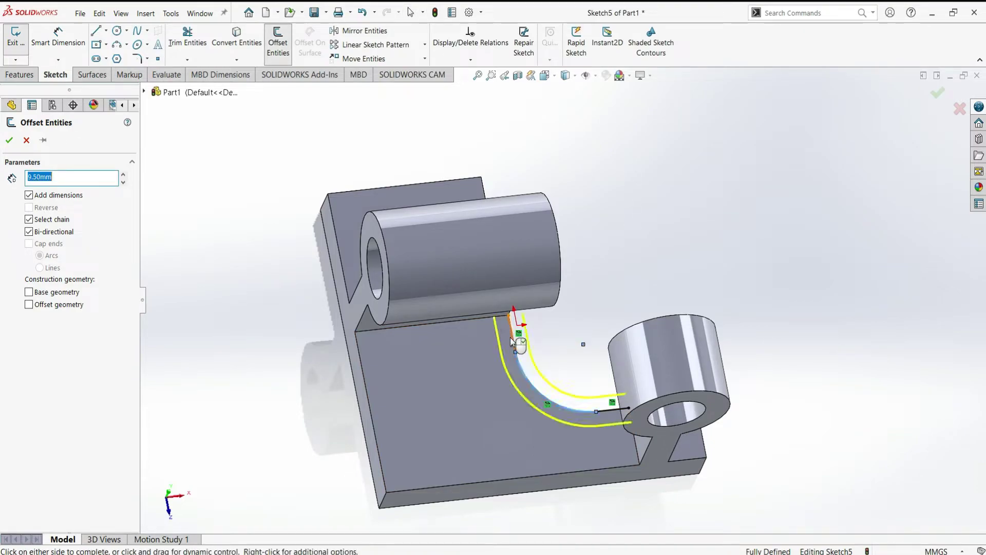
left_click(510, 337)
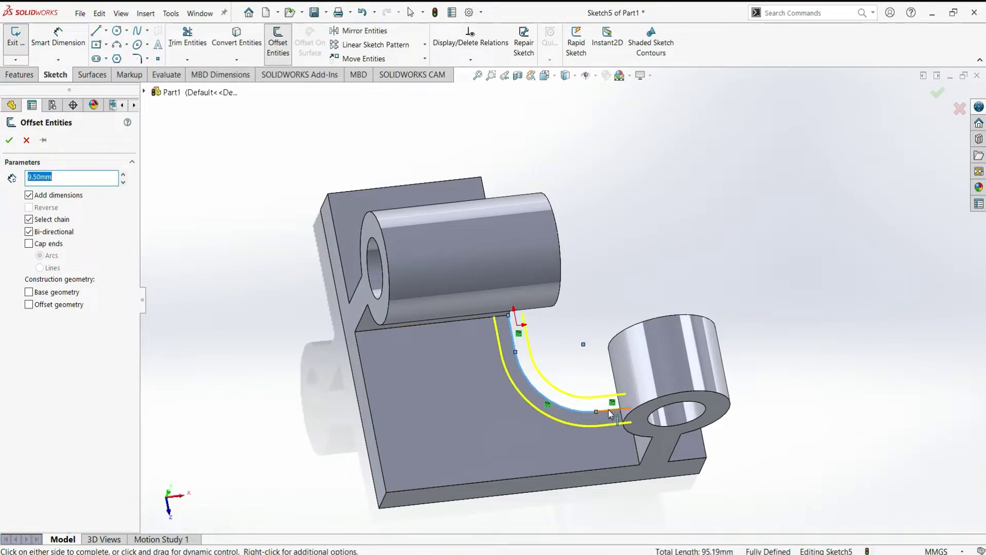
left_click(29, 232)
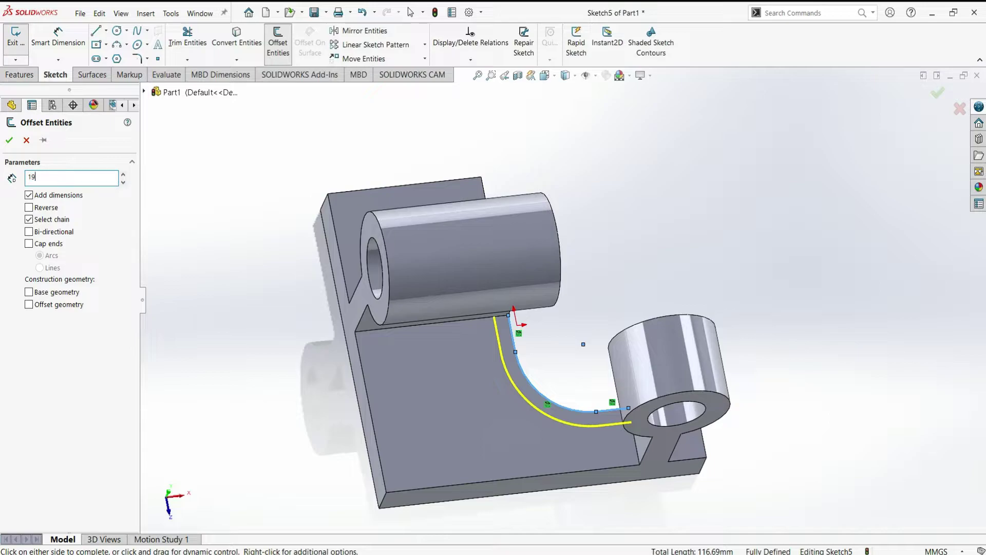
key("Return")
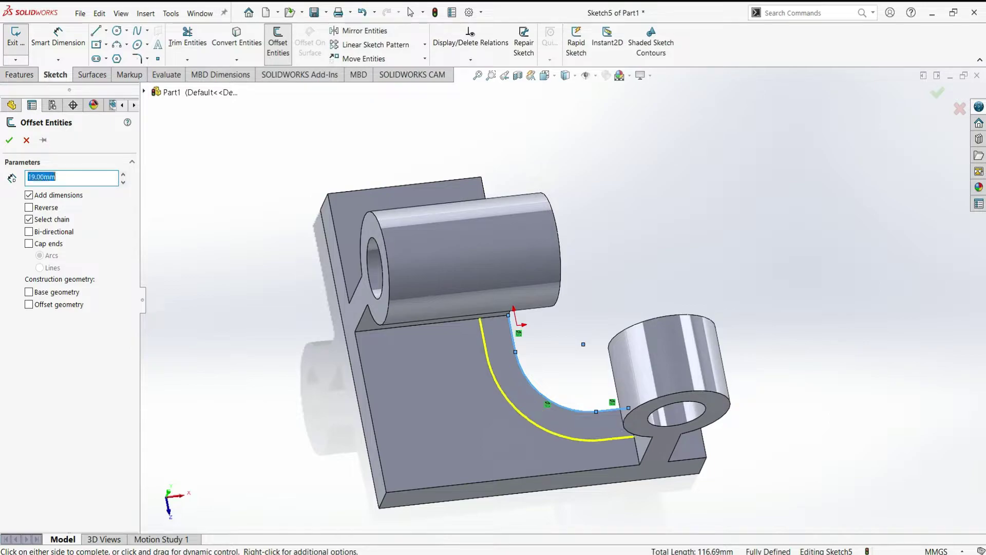
left_click(9, 141)
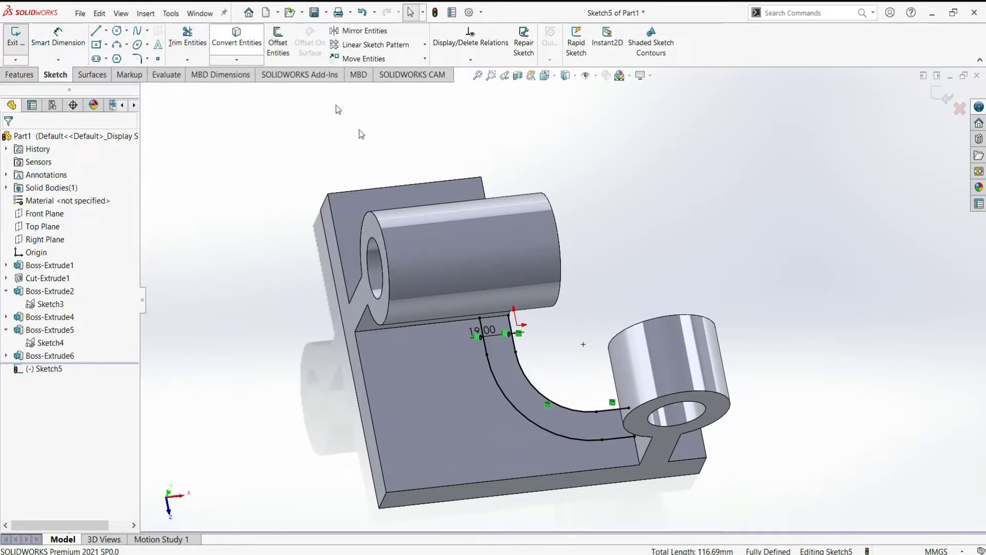
Convert the bottom edges of the two ribs, where they meet the plate's top face, into sketch entities.
left_click(236, 37)
left_click(488, 320)
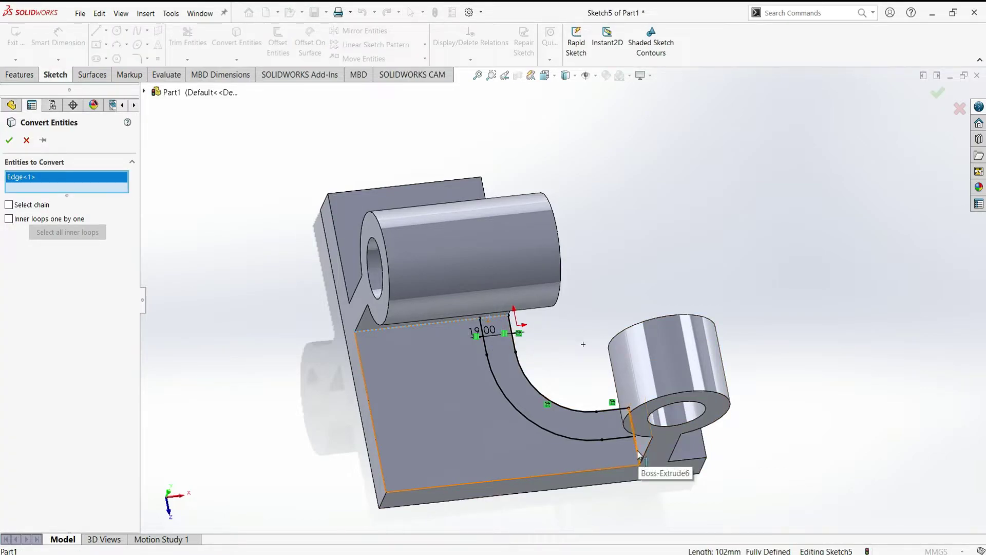
left_click(639, 454)
left_click(9, 140)
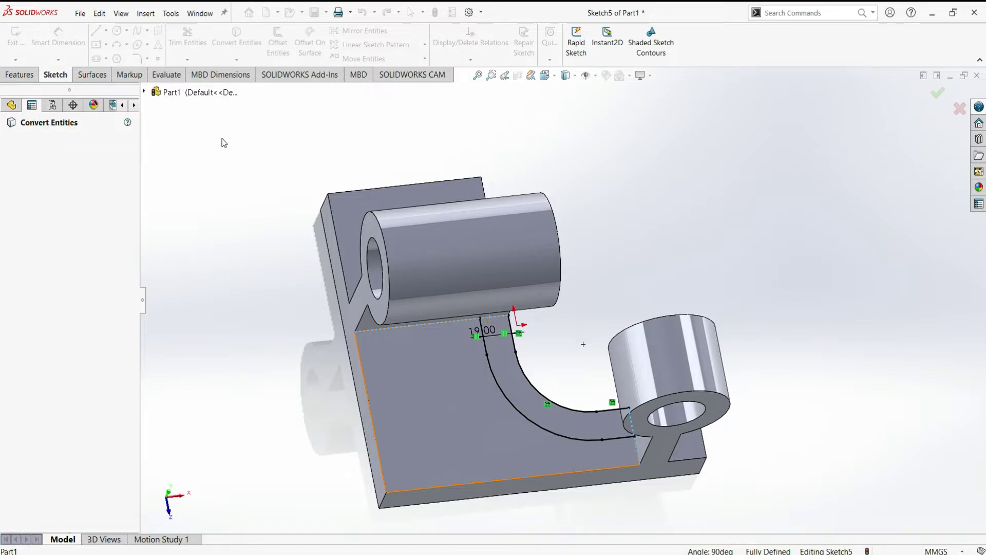
Trim the two converted rib edges beyond the offset curve, leaving a closed curved band between the ribs.
left_click(188, 37)
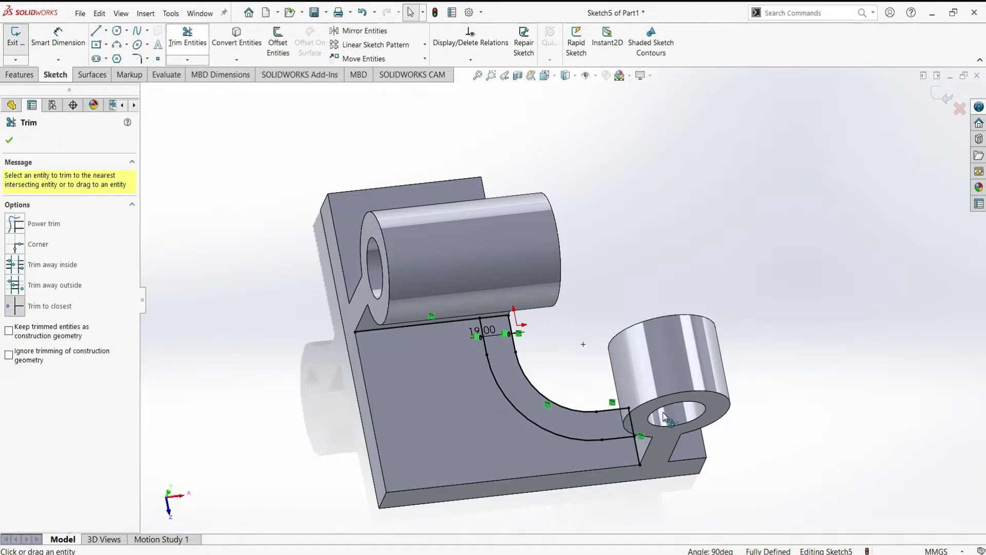
left_click(422, 324)
left_click(636, 451)
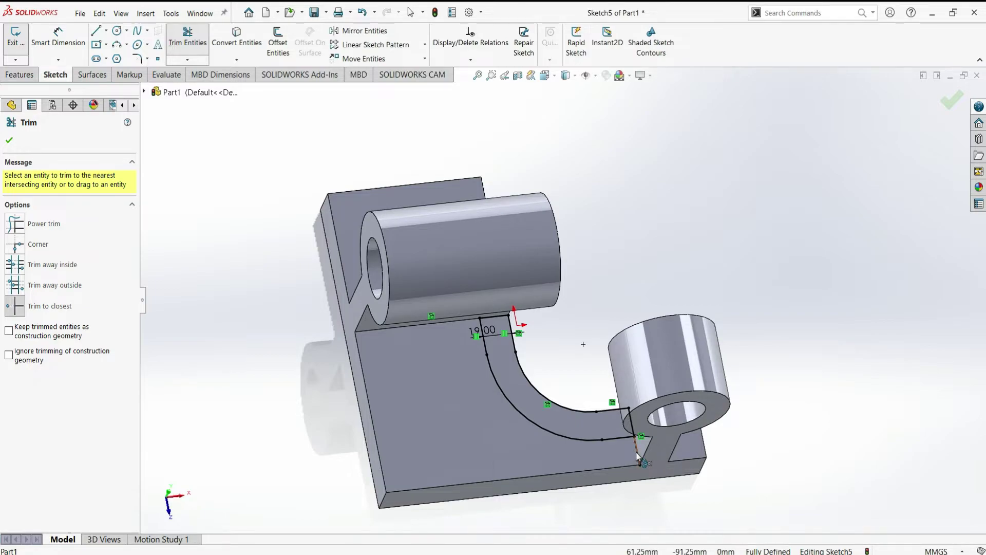
left_click(9, 141)
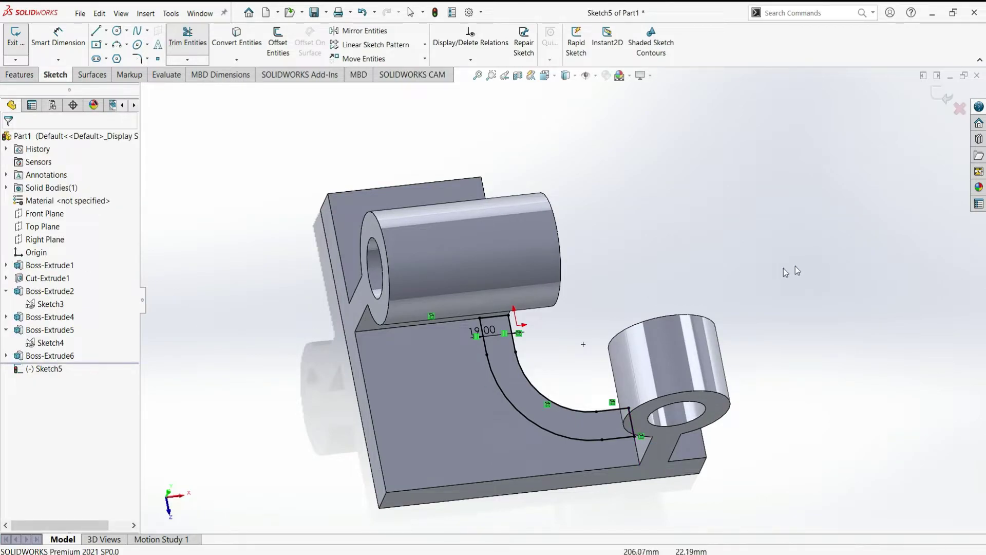
Extrude the curved band as a blind boss 76 mm deep, merged with the rest of the part.
scroll(734, 270, "down", 2)
left_click(20, 75)
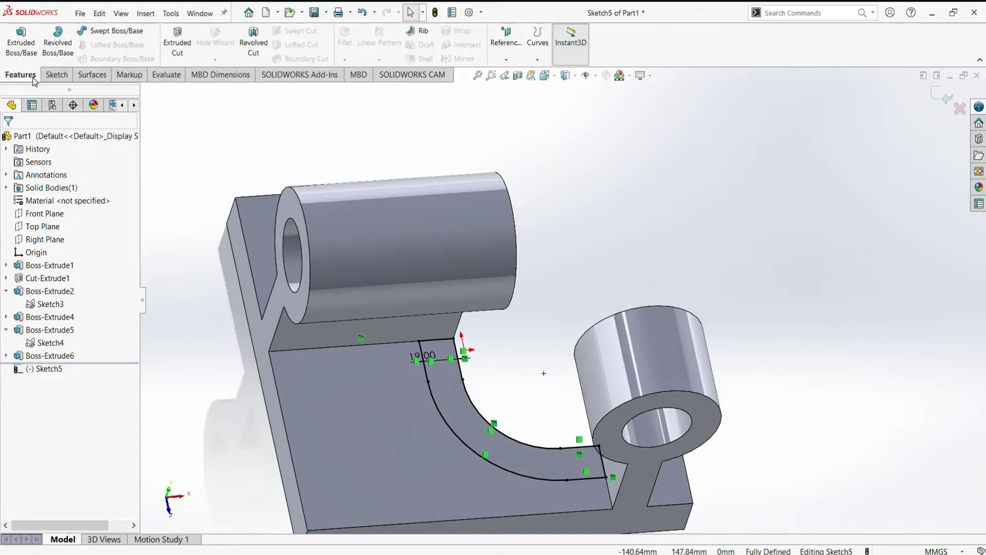
left_click(22, 47)
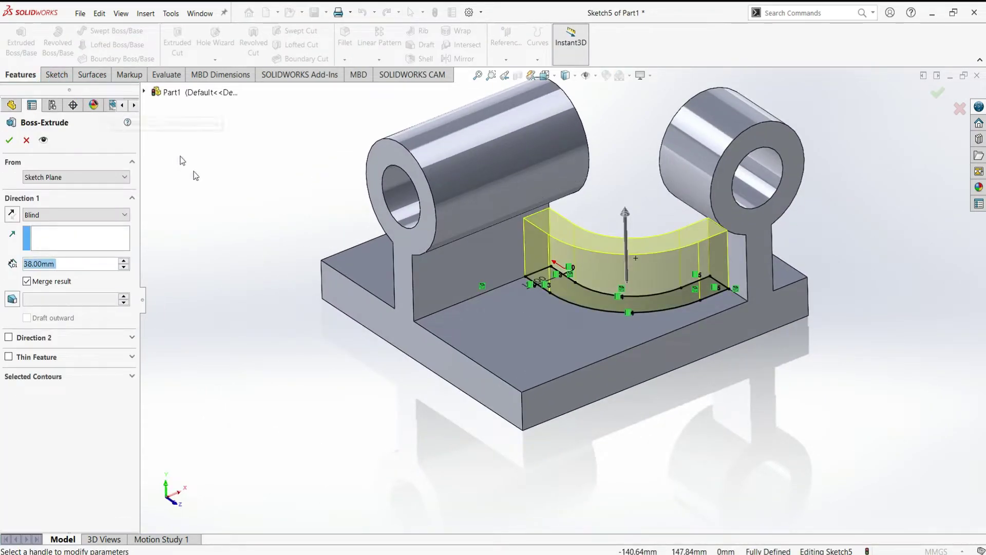
left_click(62, 265)
type("76")
key("Return")
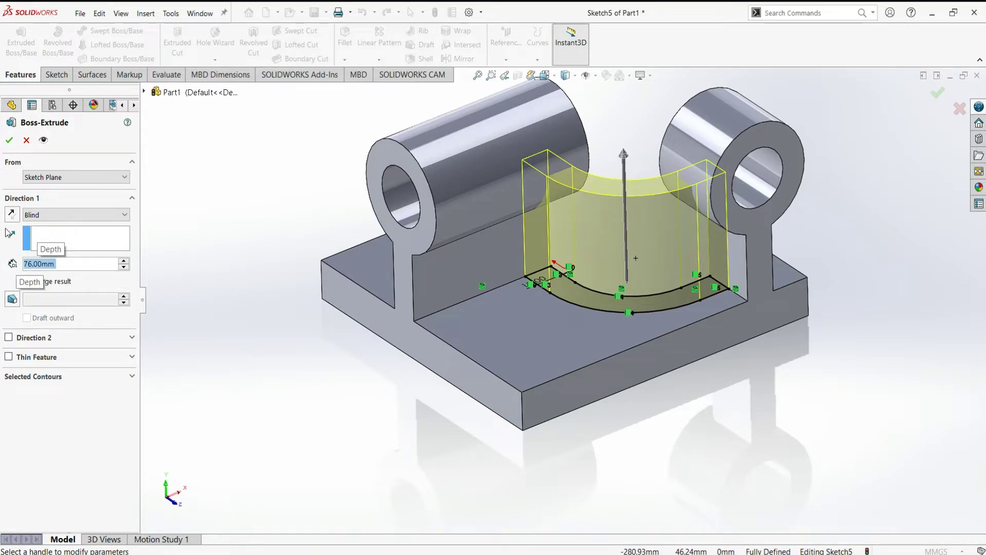
left_click(10, 147)
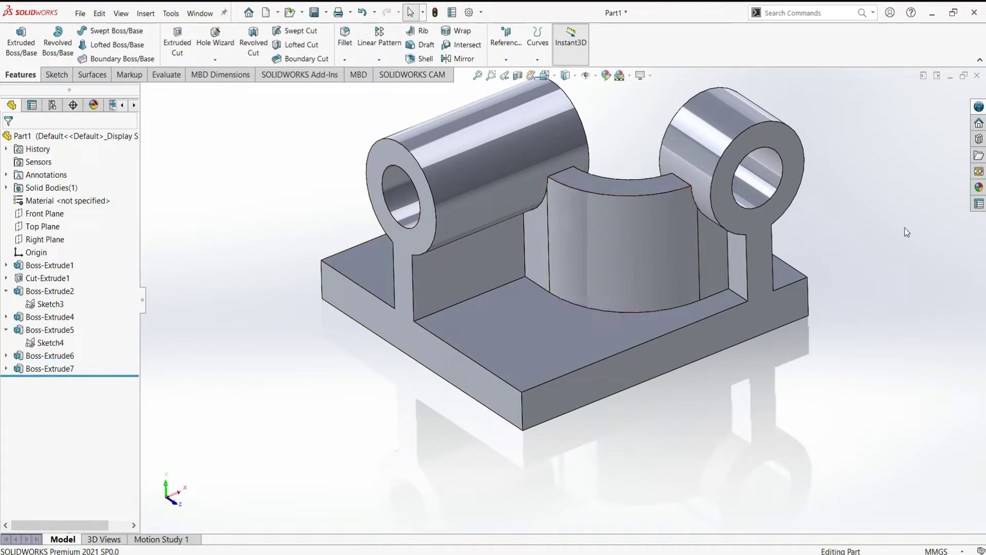
Start a sketch on the shorter tube's outer end face and convert its bore edge into a circle.
middle_click_drag(839, 134, 701, 176)
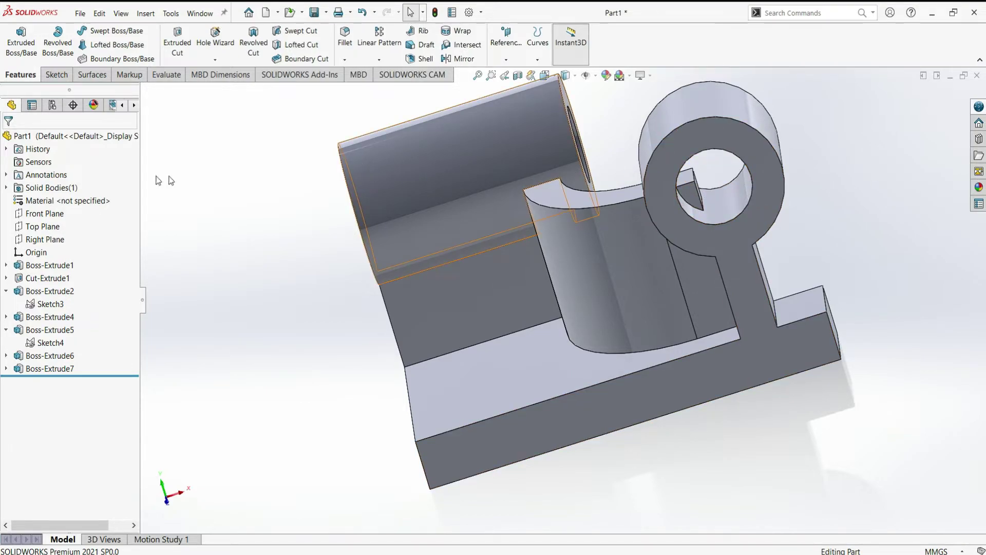
left_click(750, 133)
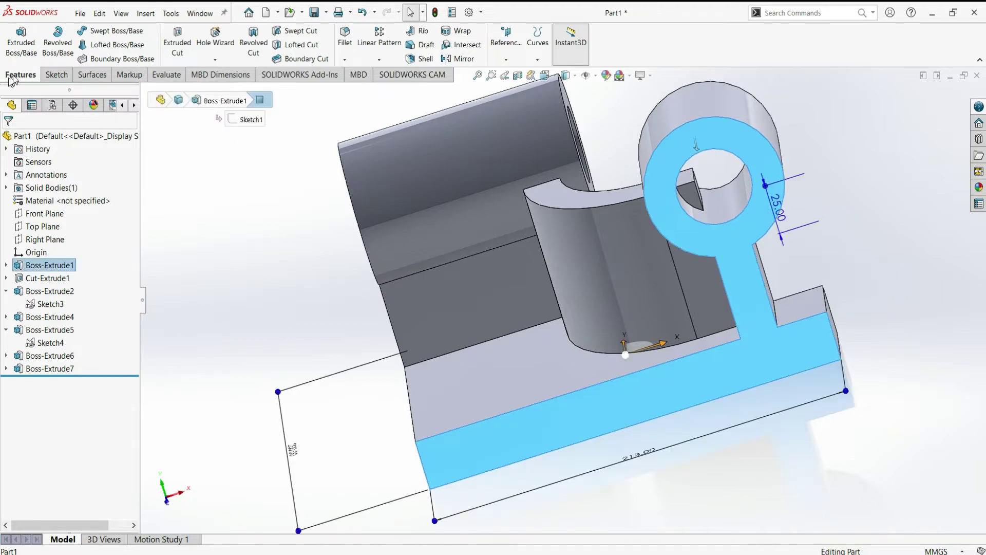
left_click(65, 76)
left_click(15, 41)
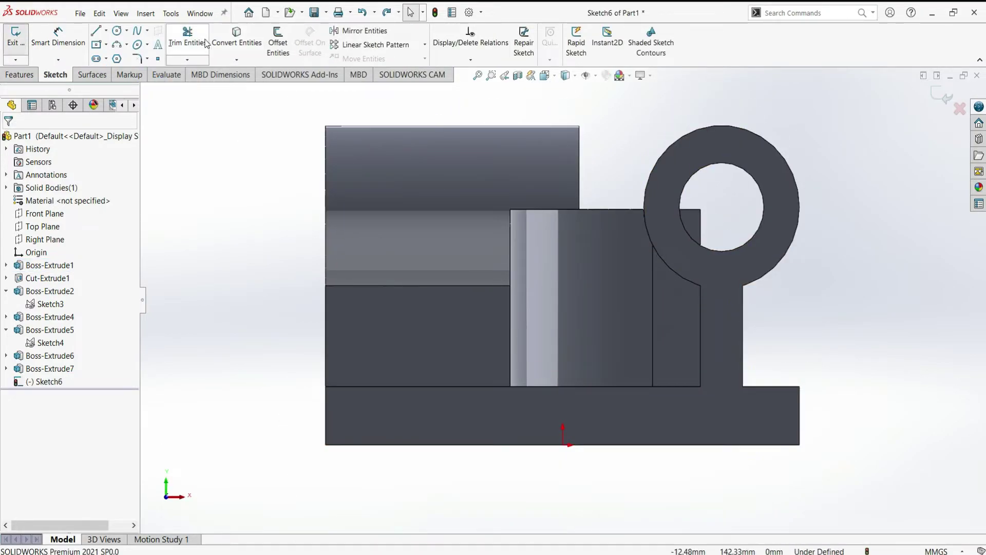
left_click(723, 166)
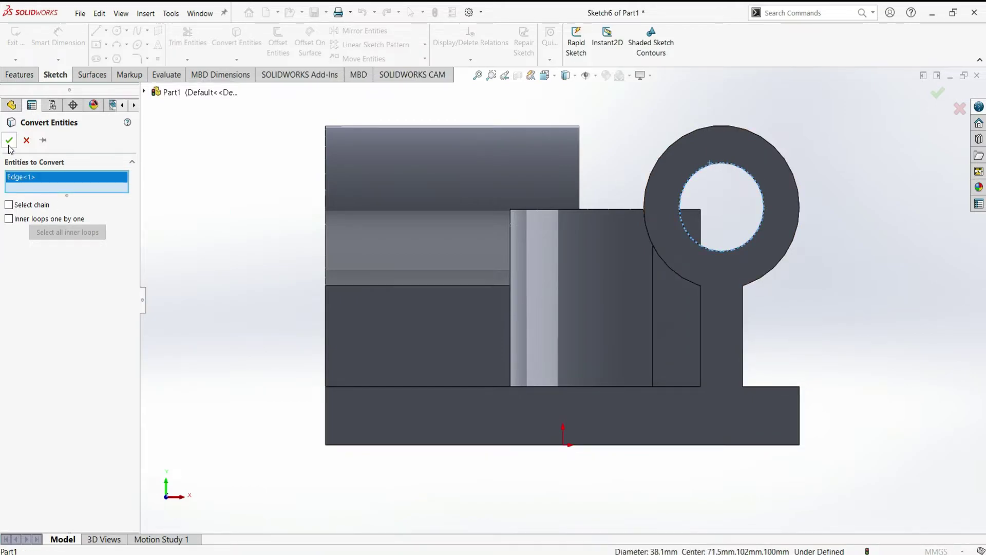
left_click(9, 140)
Cut the converted bore circle Through All to clear the curved wall's corner from the shorter tube's bore.
left_click(19, 75)
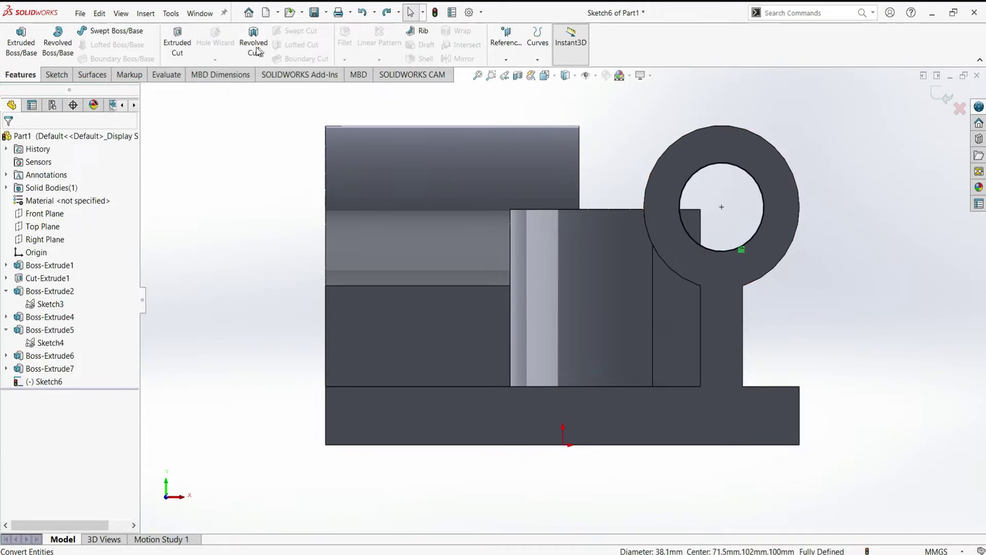
left_click(180, 47)
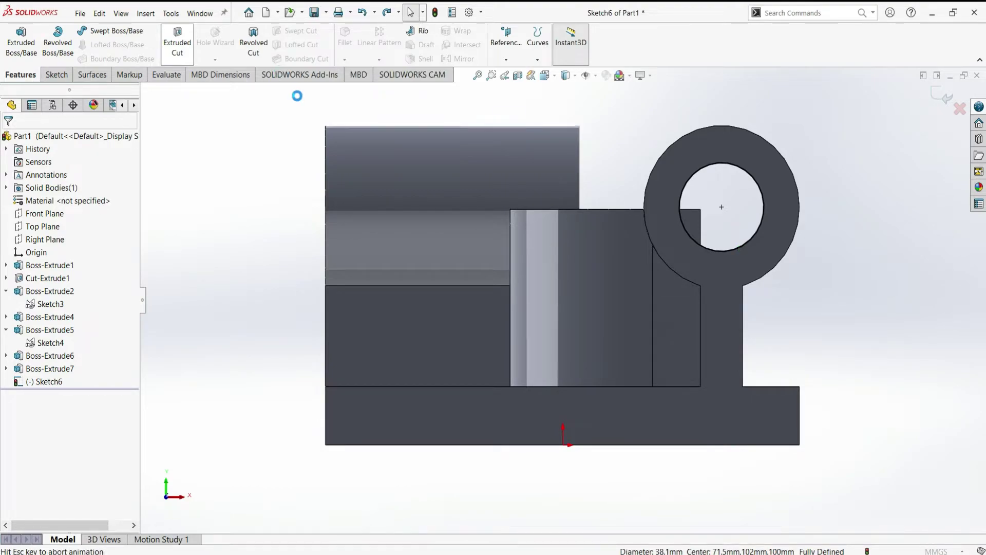
left_click(77, 214)
left_click(77, 232)
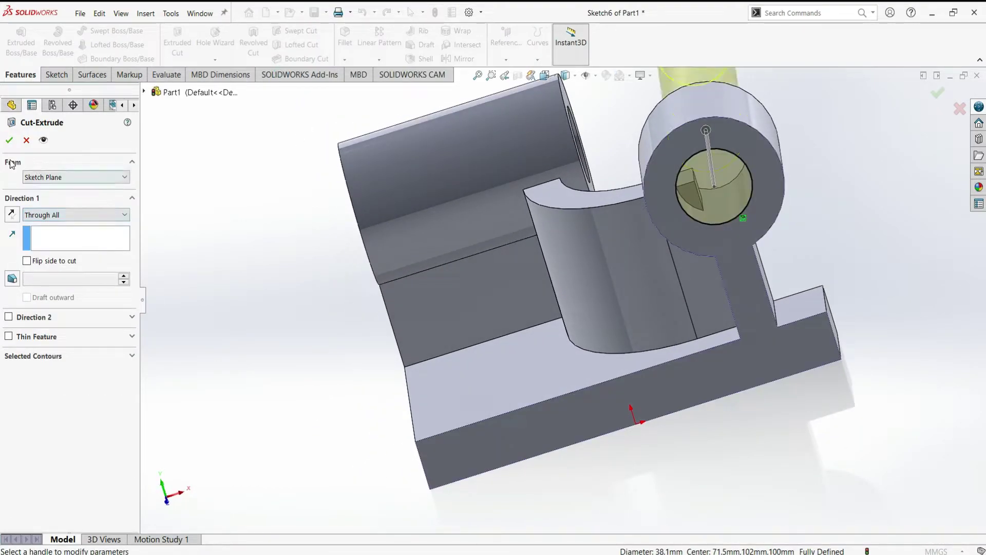
left_click(9, 139)
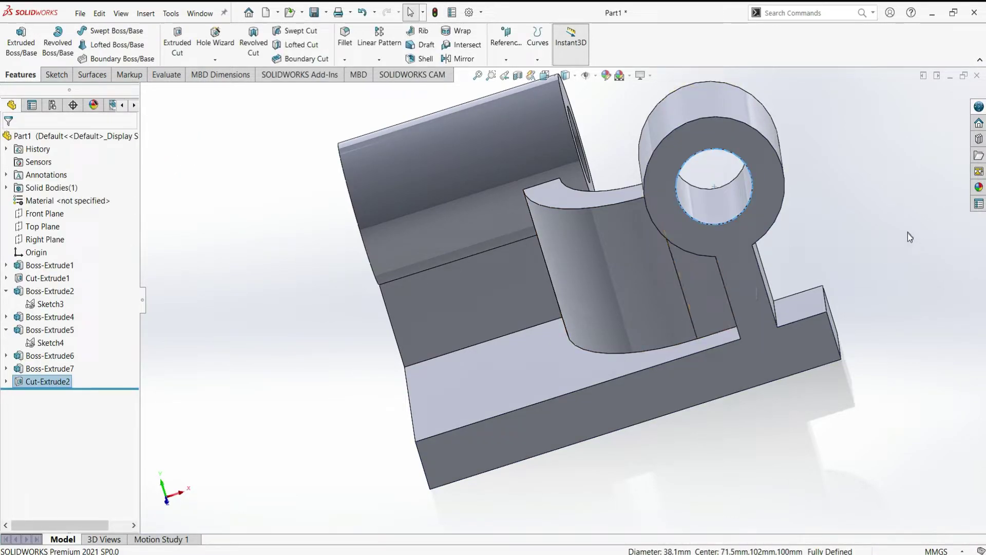
Start a sketch on the longer tube's outer end face and convert its bore edge into a circle.
middle_click_drag(880, 217, 808, 333)
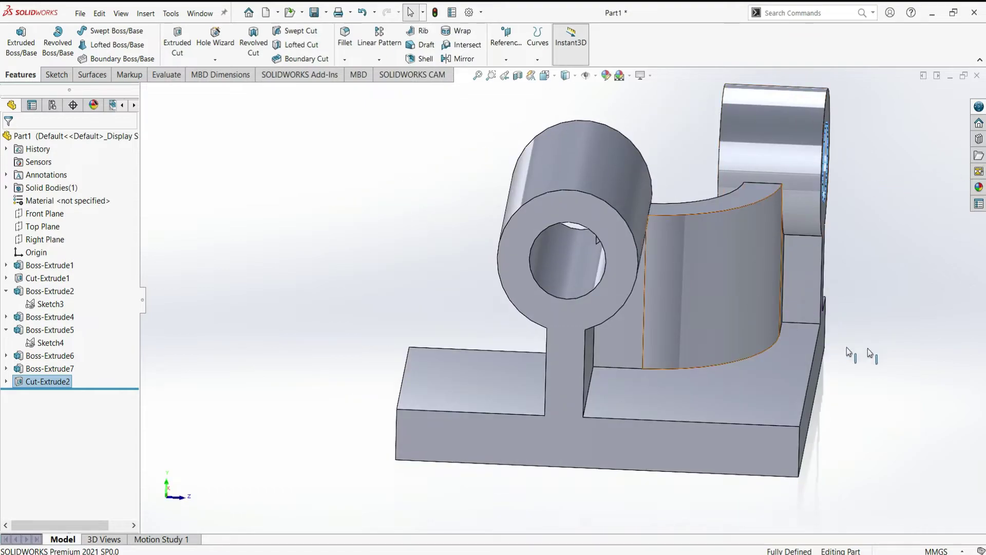
middle_click_drag(932, 354, 937, 299)
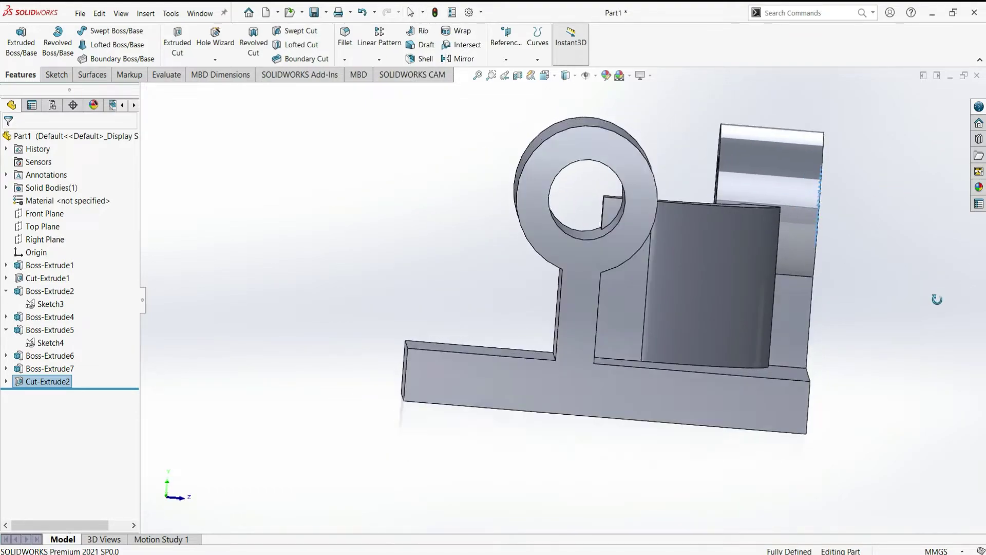
scroll(940, 298, "down", 2)
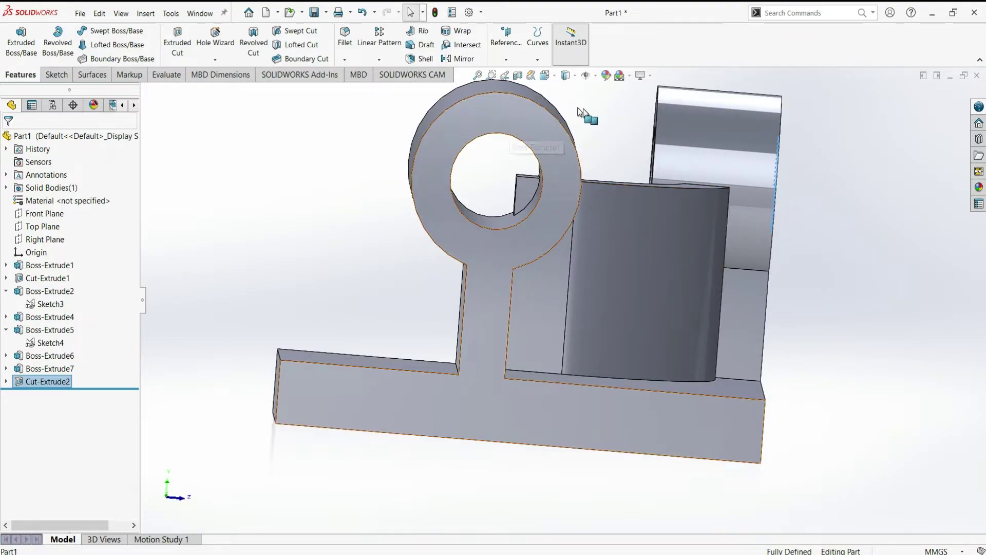
left_click(509, 124)
left_click(55, 75)
left_click(15, 38)
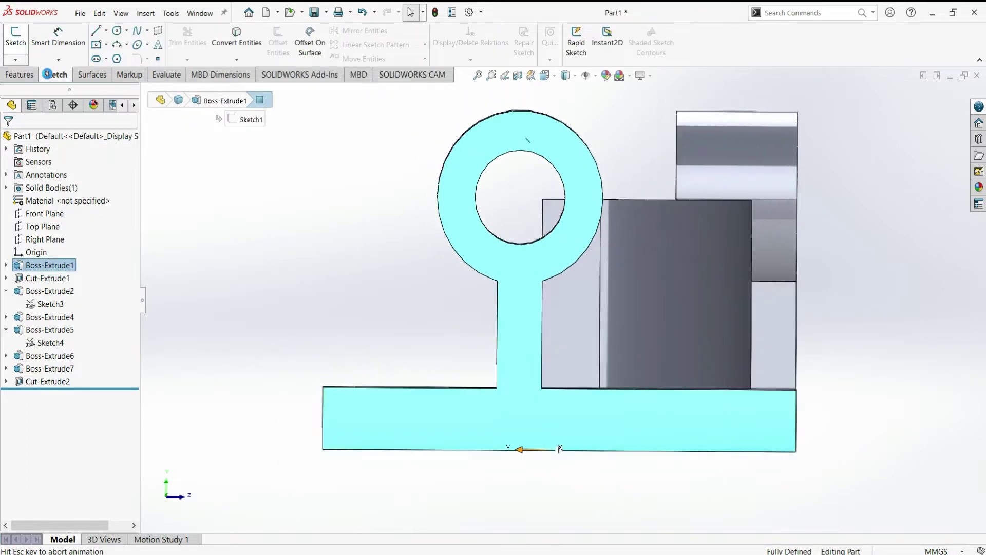
left_click(244, 48)
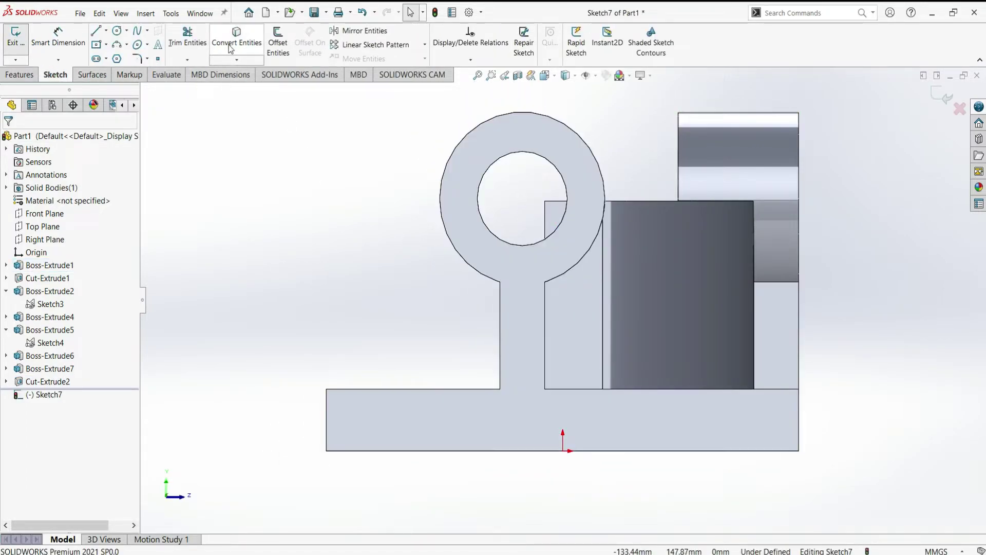
left_click(529, 156)
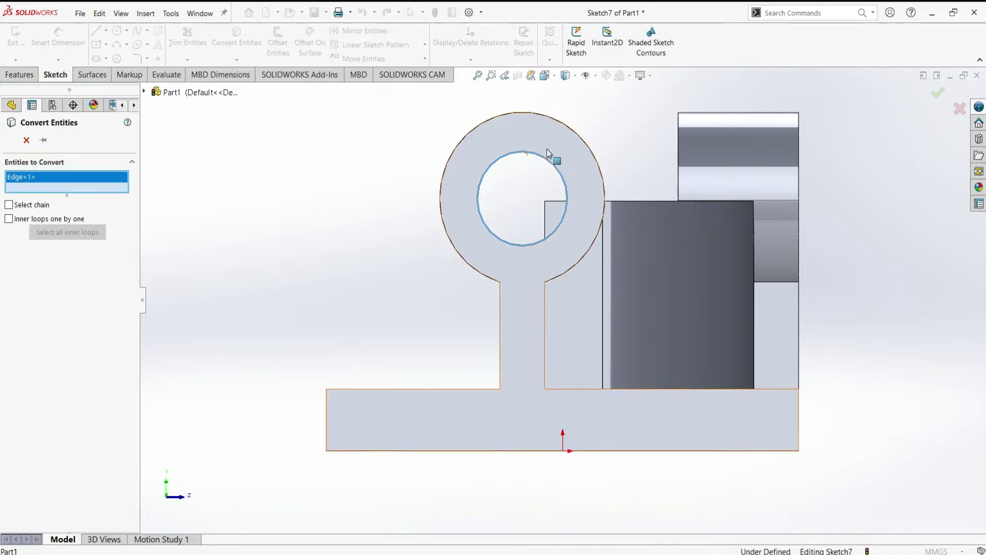
left_click(9, 141)
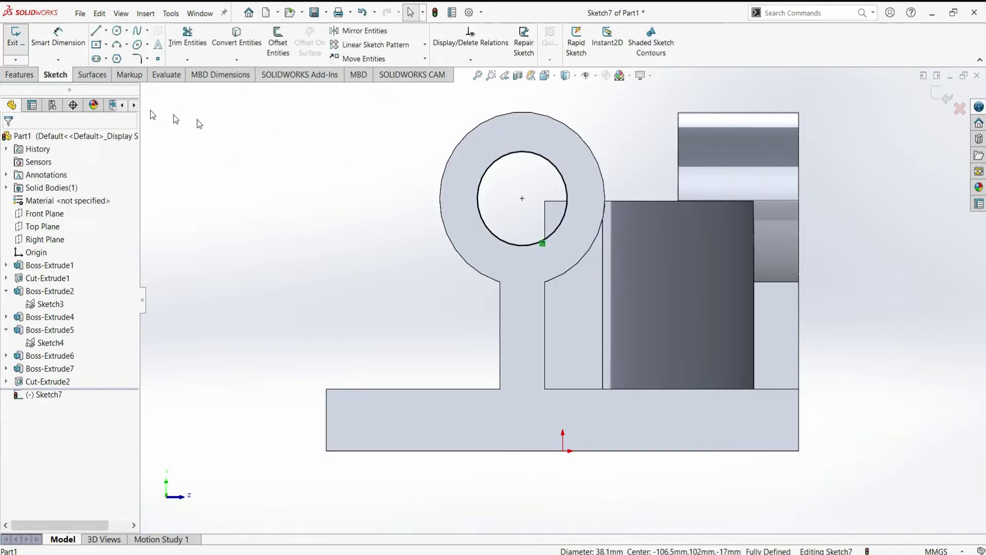
Cut the converted circle Through All to clear the curved wall's corner from the longer tube's bore.
left_click(21, 75)
left_click(178, 45)
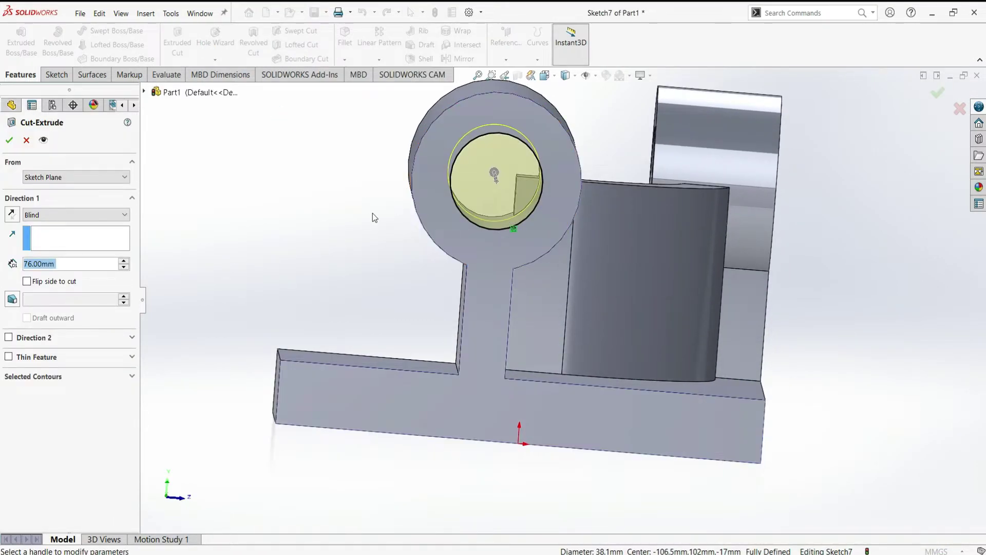
left_click(122, 216)
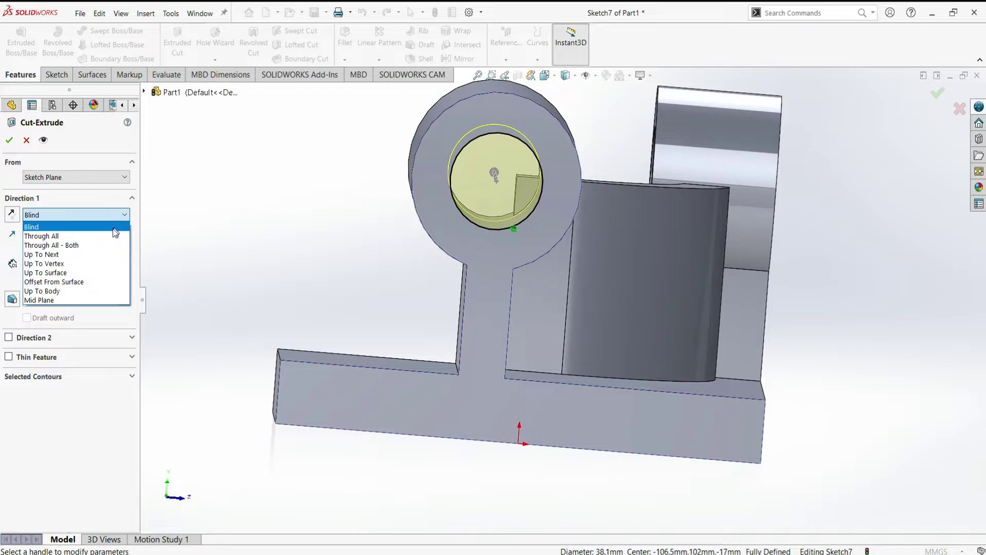
left_click(102, 237)
left_click(8, 141)
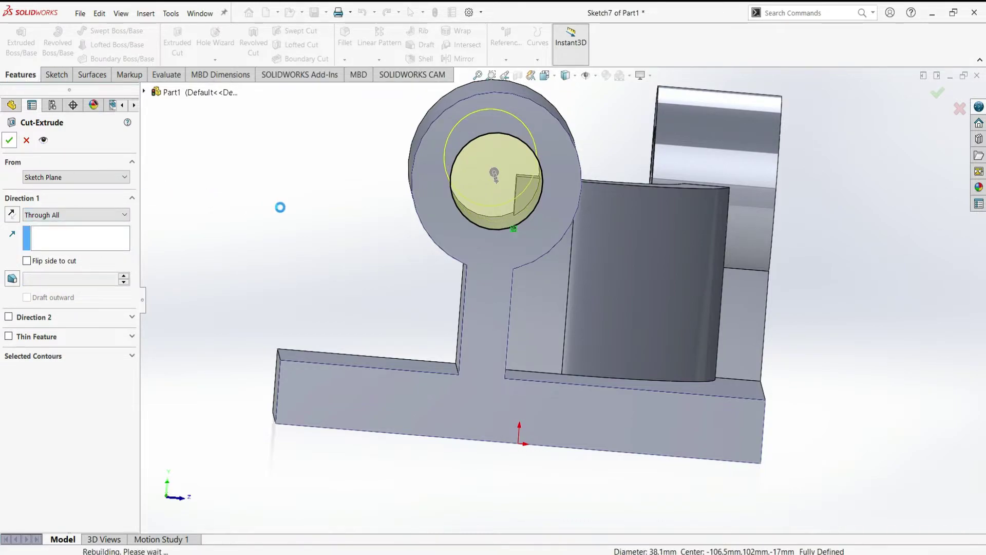
left_click(304, 194)
Start a sketch on the base plate's top face, on the area outside the longer tube's rib.
key("ctrl+7")
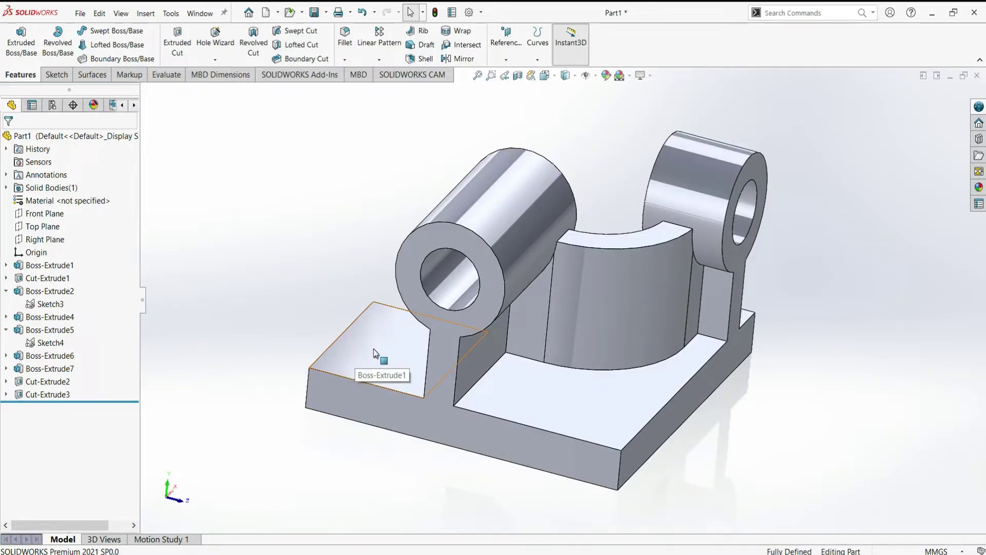
left_click(372, 352)
left_click(56, 74)
left_click(28, 47)
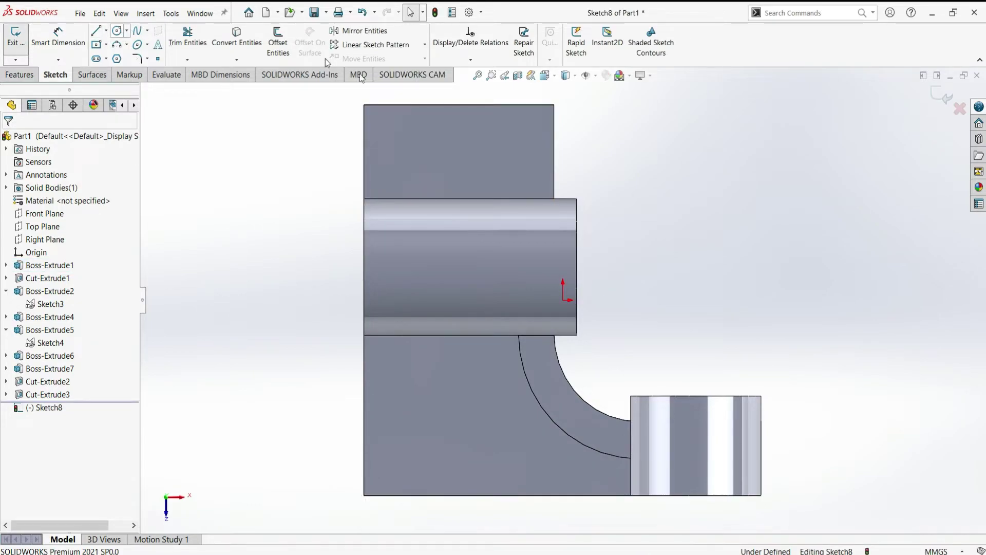
Sketch two circles side by side on the base plate above the longer tube, with radii of about 9.4 mm and 8.2 mm.
left_click(408, 151)
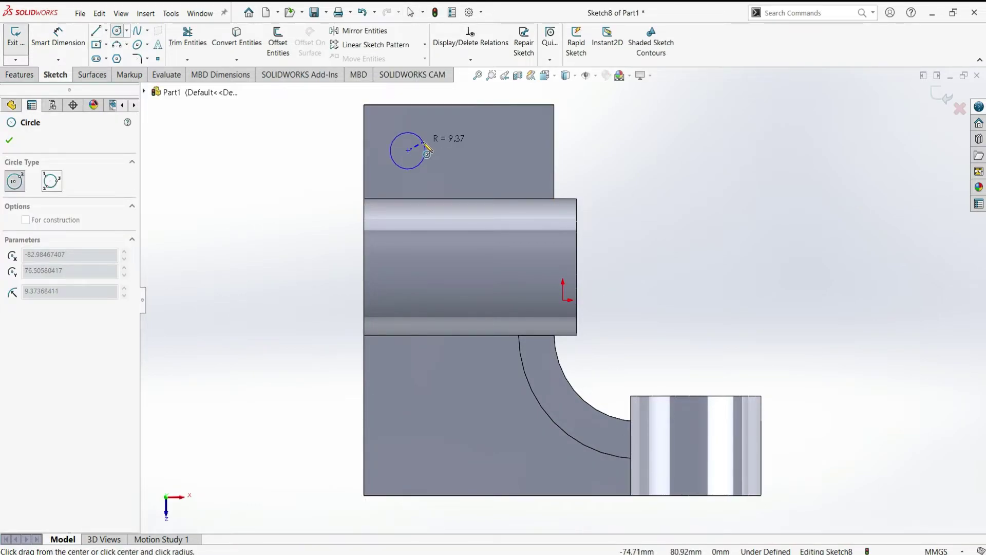
left_click(426, 148)
left_click(464, 150)
left_click(478, 148)
key("Escape")
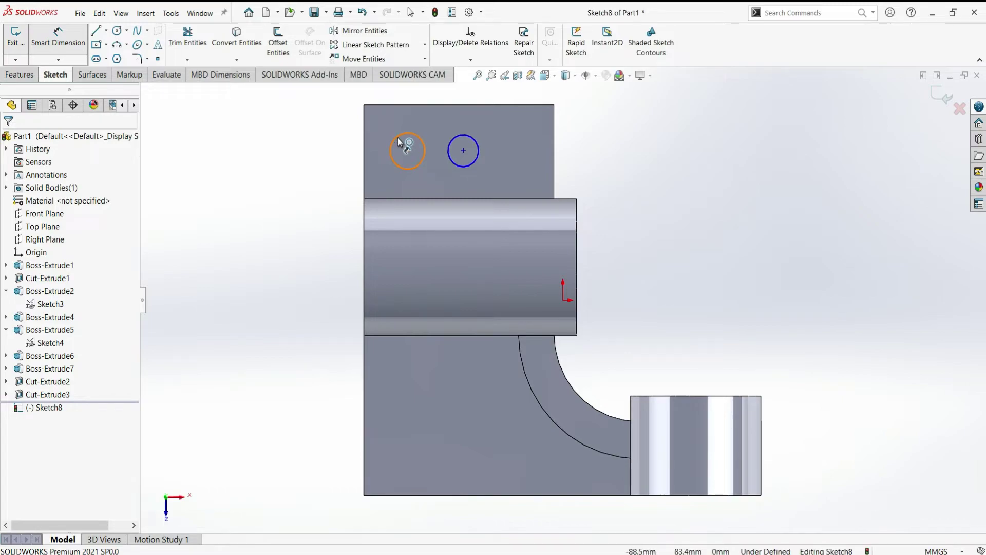
Dimension the left circle above the longer tube with a diameter of 19 mm.
left_click(416, 134)
left_click(424, 122)
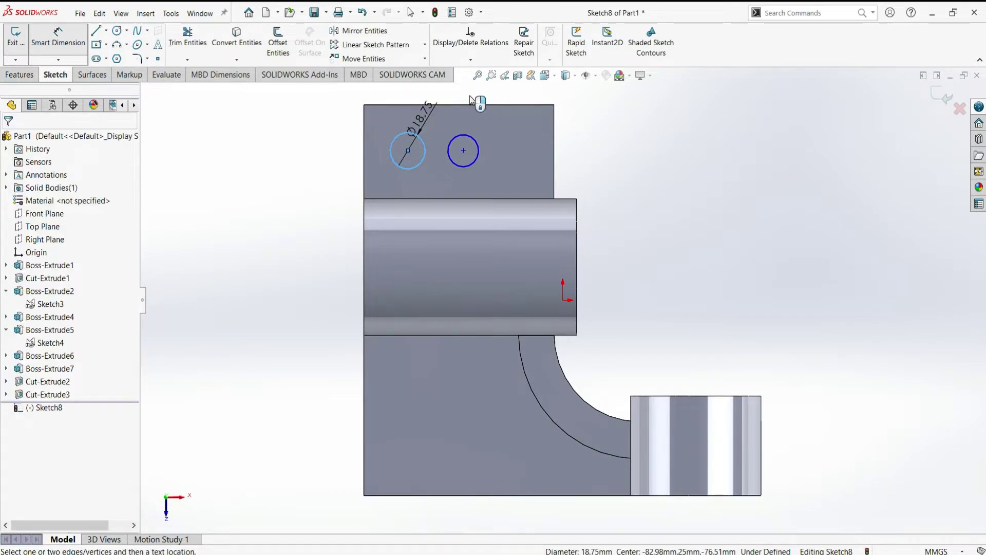
type("19")
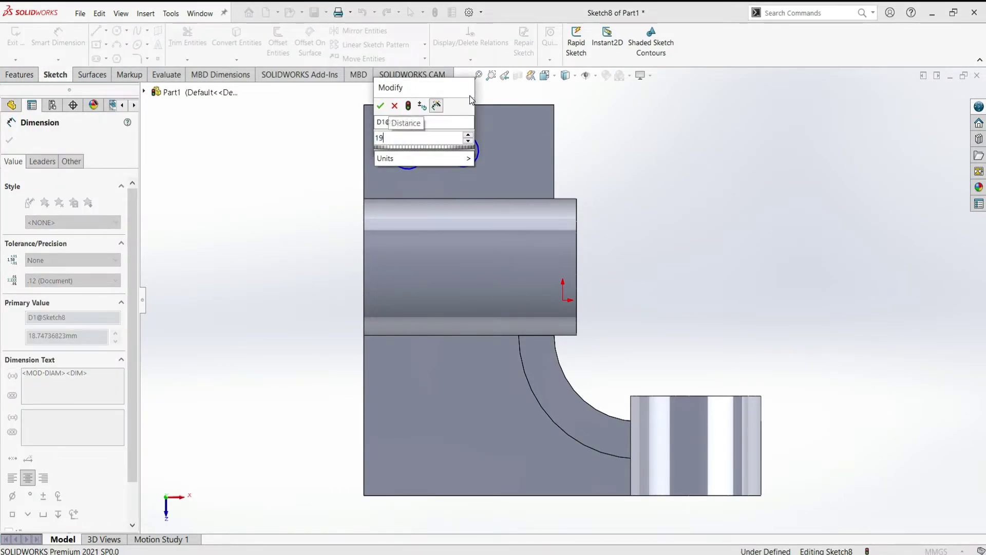
key("Return")
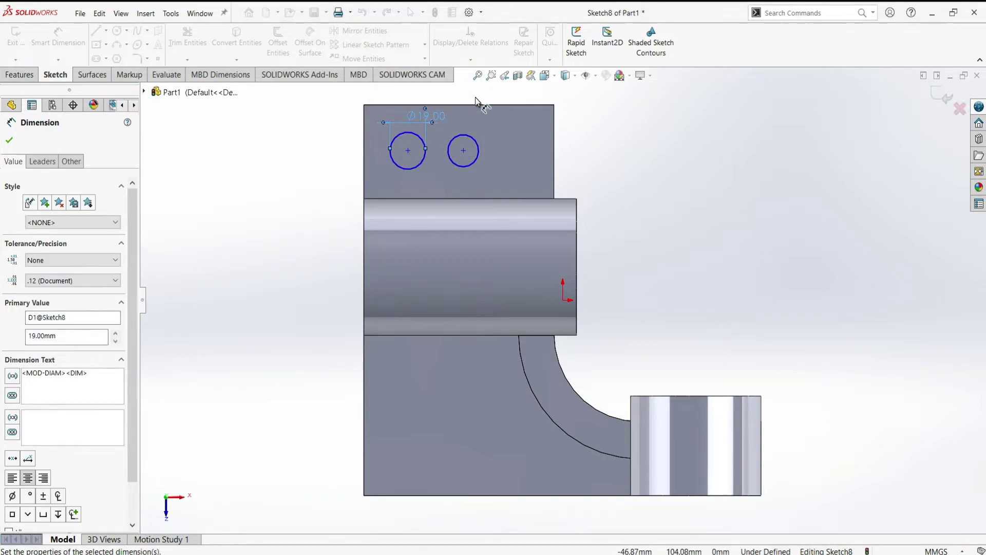
key("Escape")
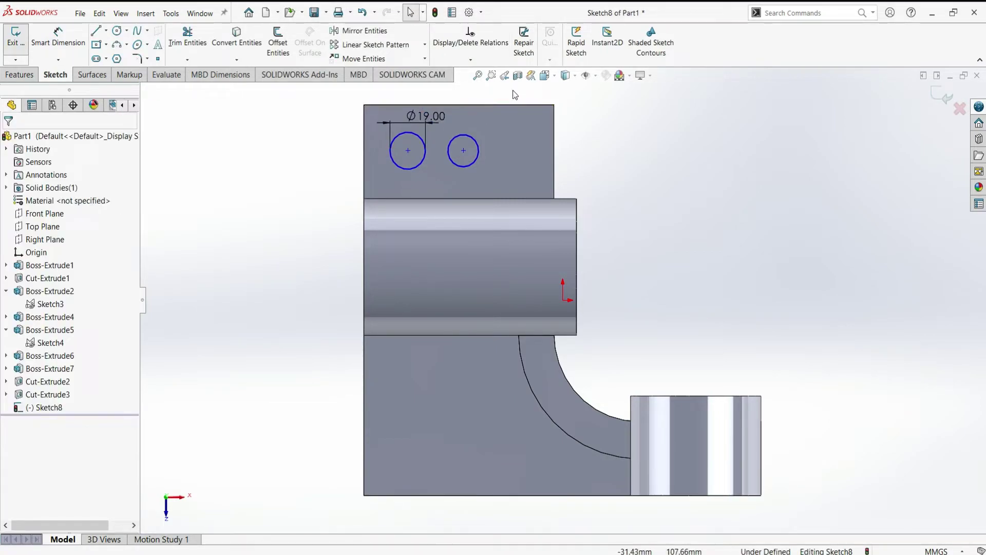
Dimension the 19 mm circle's centre at 19 mm from the base plate's left edge.
left_click(58, 37)
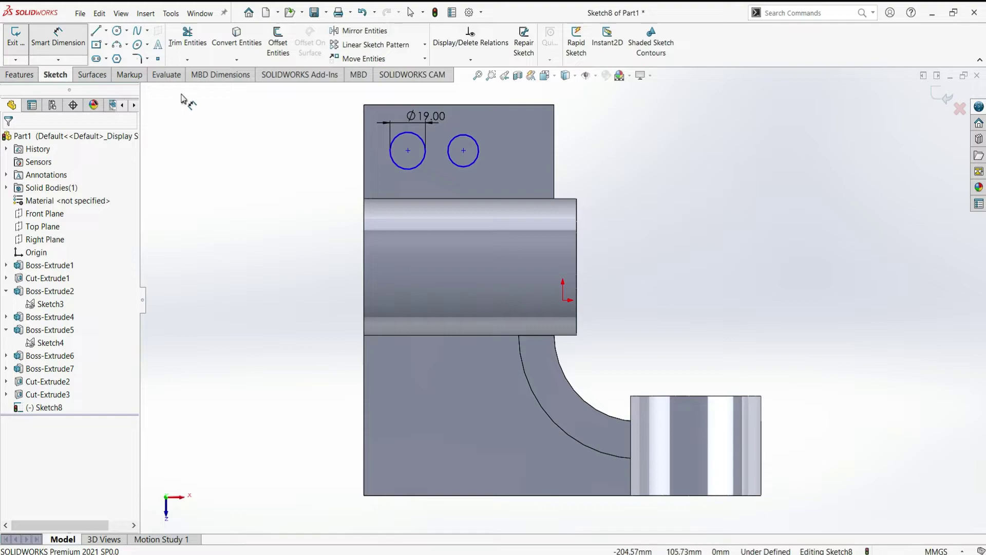
left_click(408, 151)
left_click(364, 154)
left_click(394, 98)
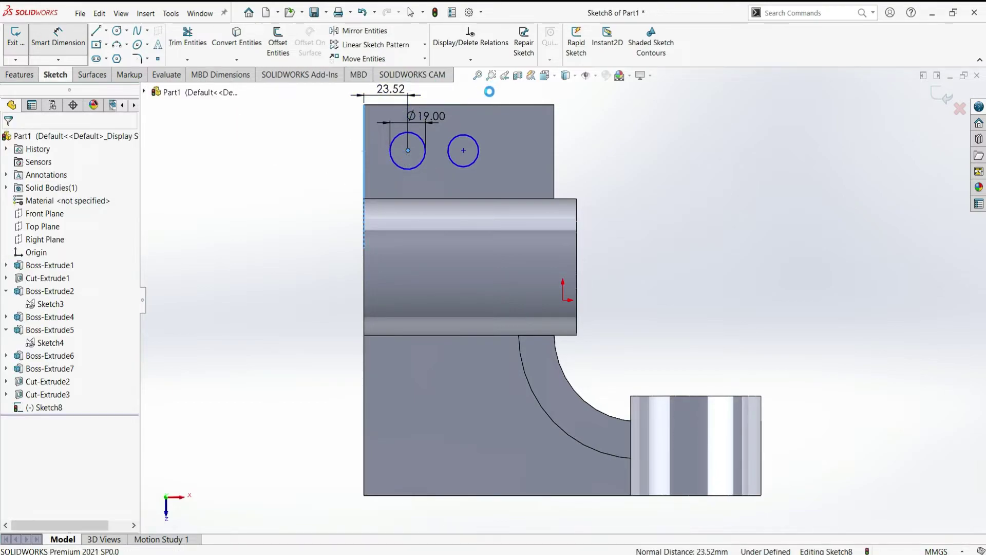
type("=")
key("Escape")
key("Escape")
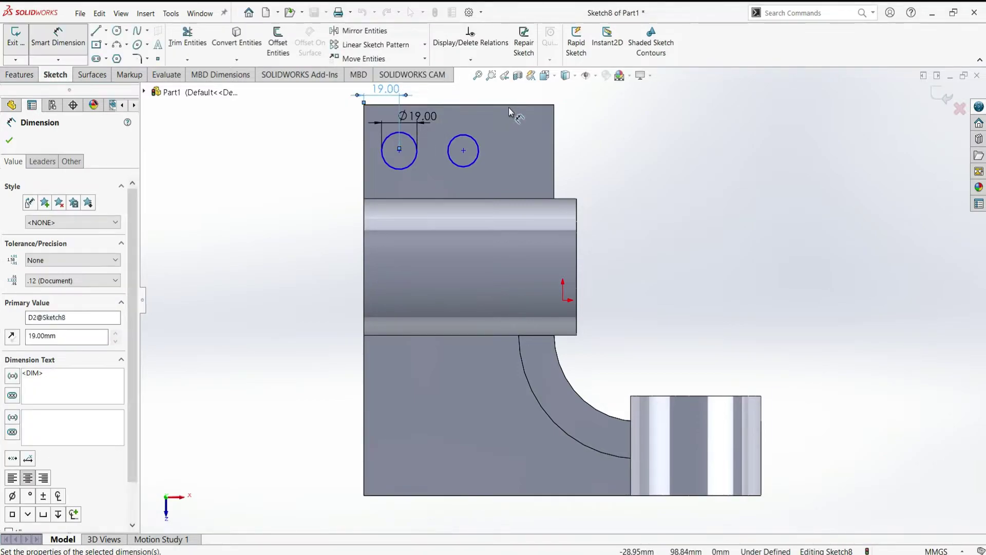
Dimension the 19 mm circle's centre at 16 mm from the base plate's upper edge.
left_click(377, 106)
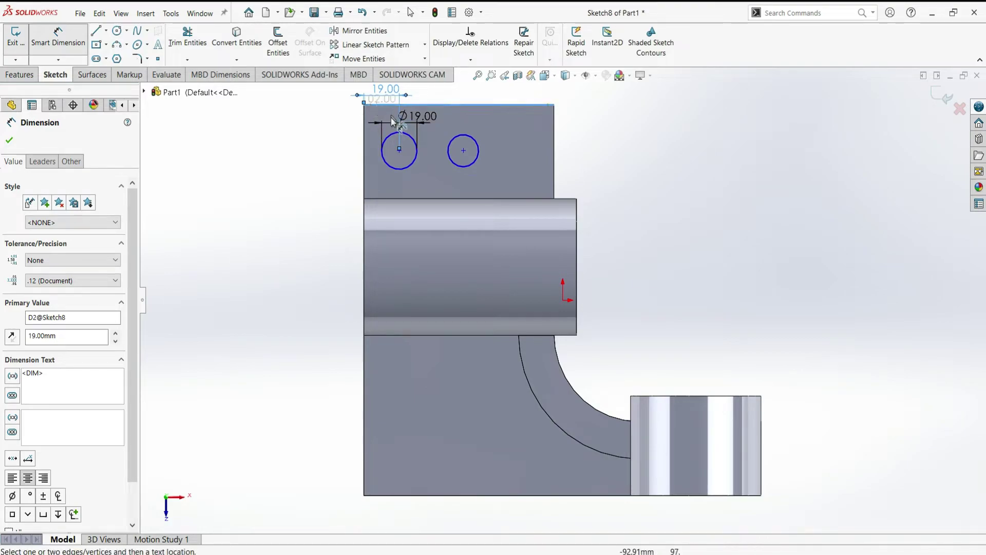
left_click(399, 149)
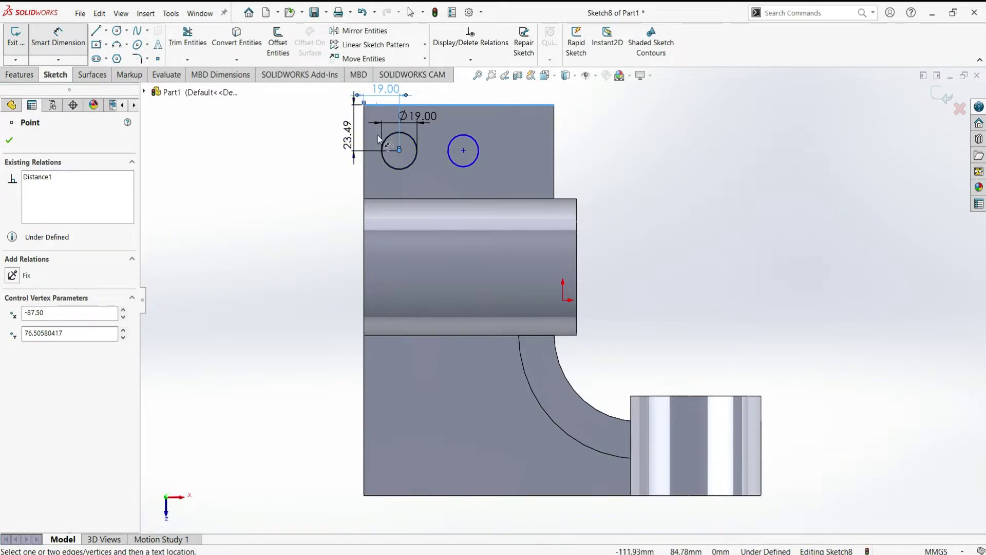
left_click(358, 138)
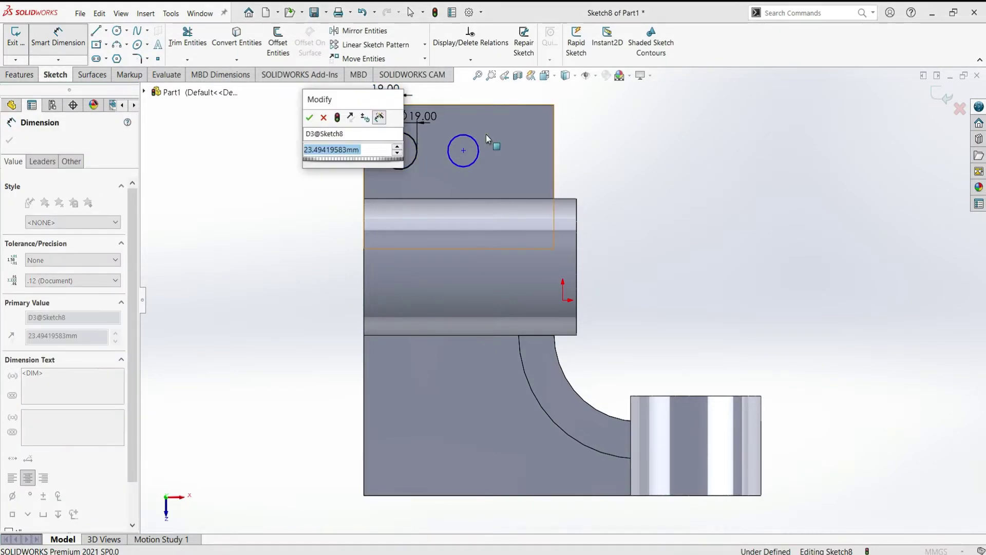
type("16")
key("Return")
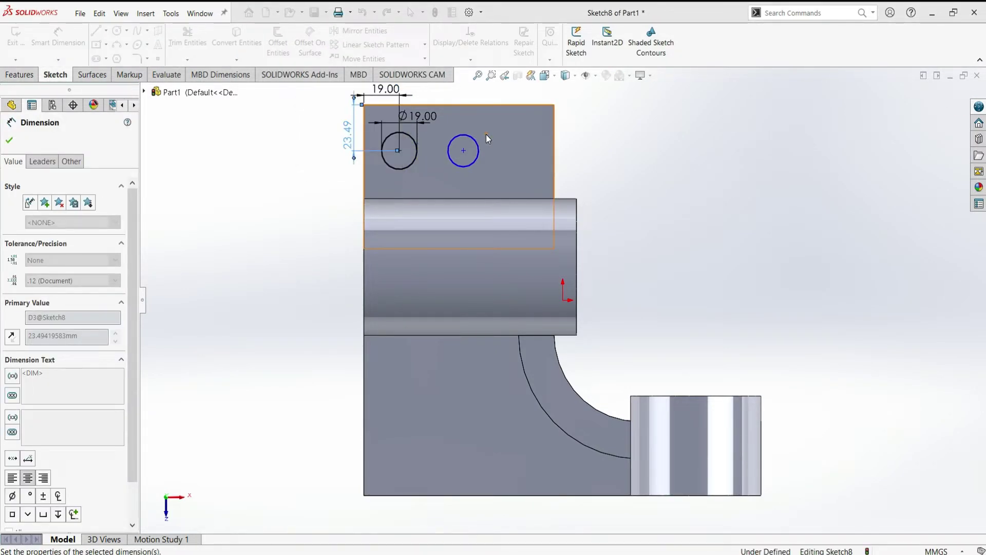
key("Escape")
key("Escape")
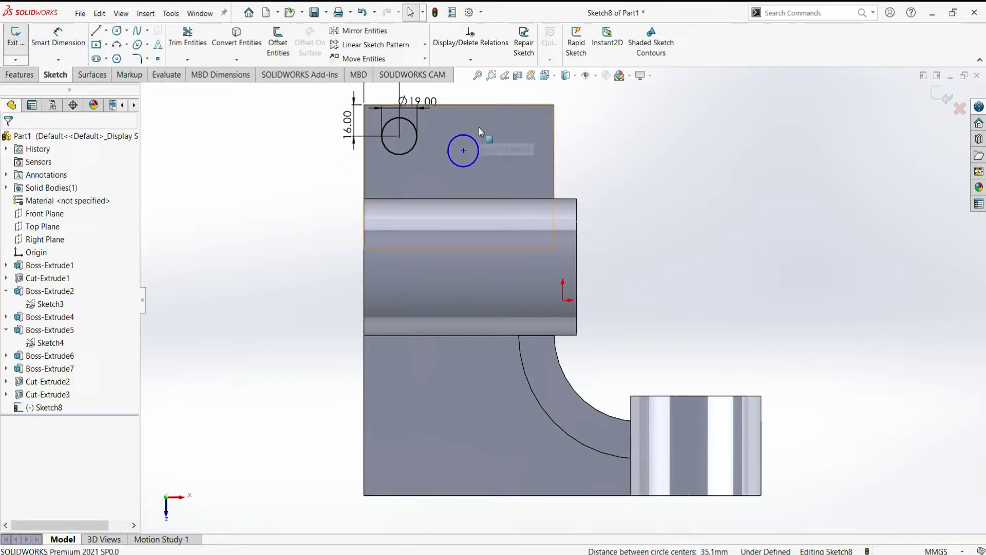
Make the two upper circles equal in size and align their centres with a Horizontal relation.
left_click(473, 139)
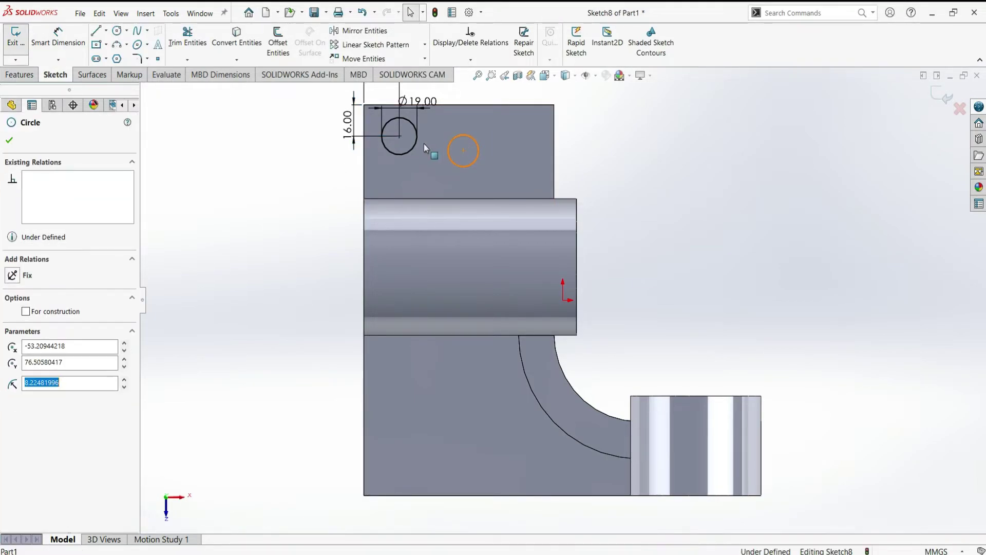
left_click(417, 146, "ctrl")
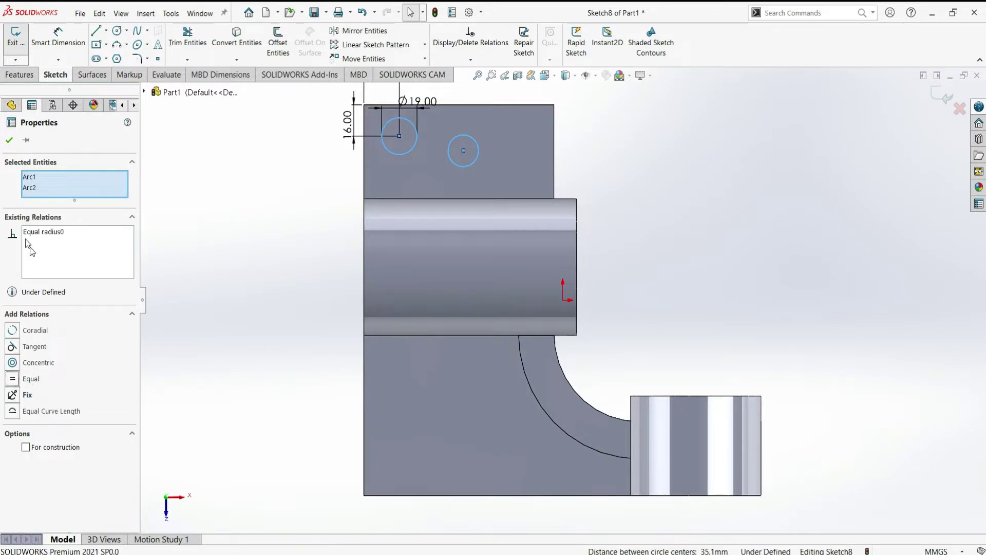
left_click(9, 140)
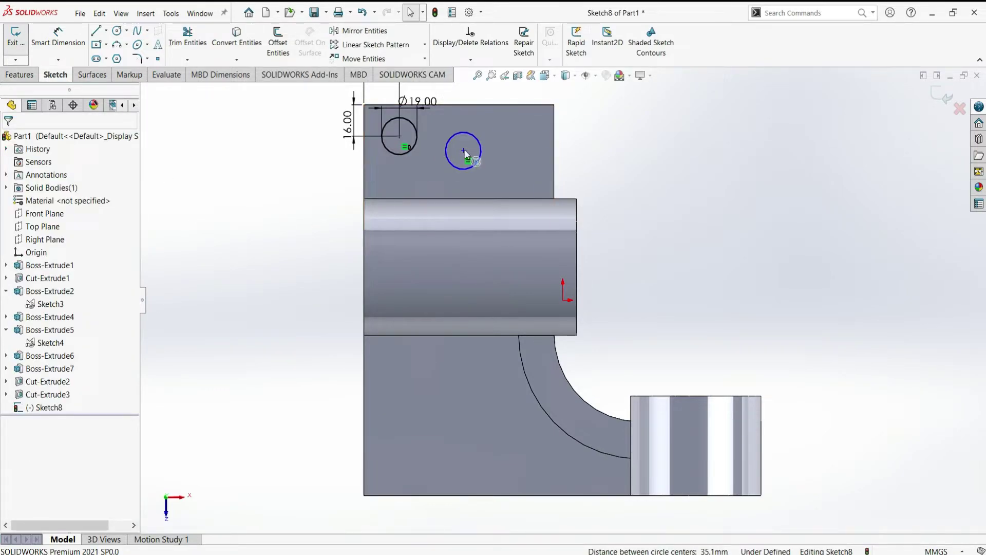
left_click(463, 151)
left_click(399, 136, "ctrl")
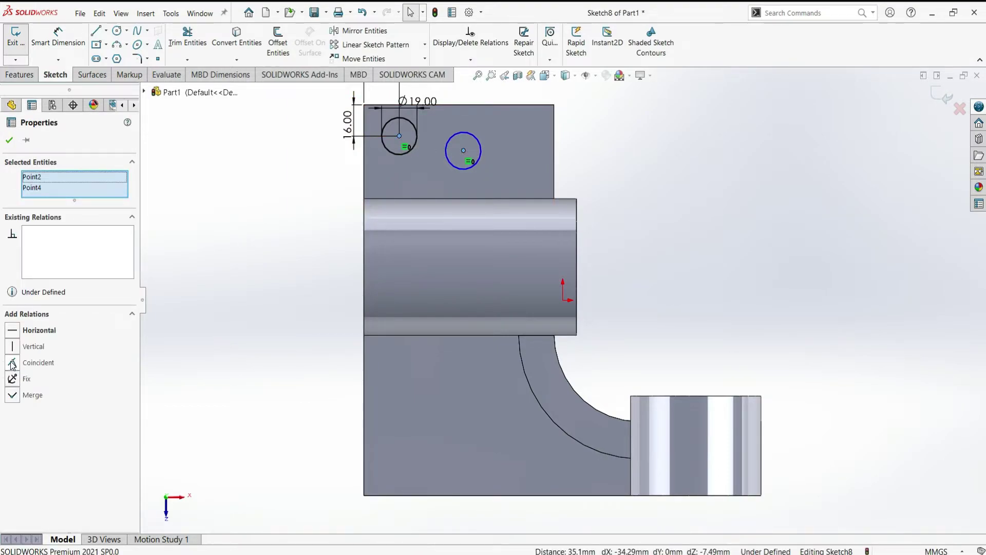
left_click(14, 331)
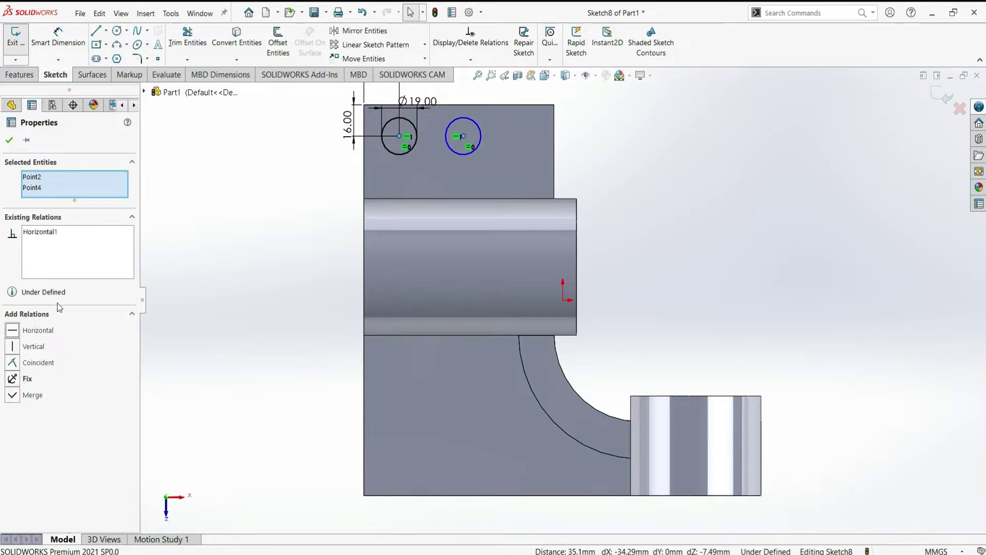
left_click(4, 144)
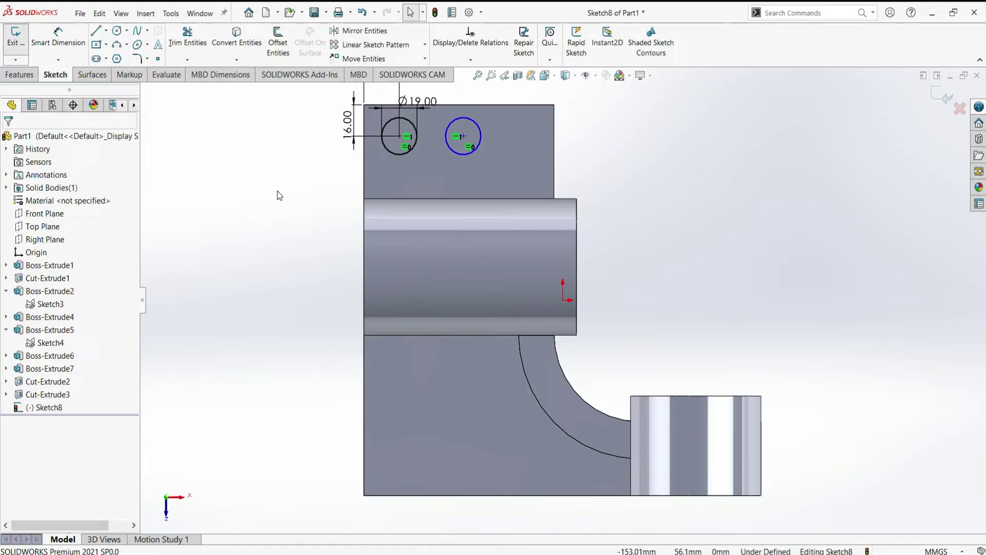
Dimension the spacing between the two upper circles' centres as 36 mm.
left_click(58, 39)
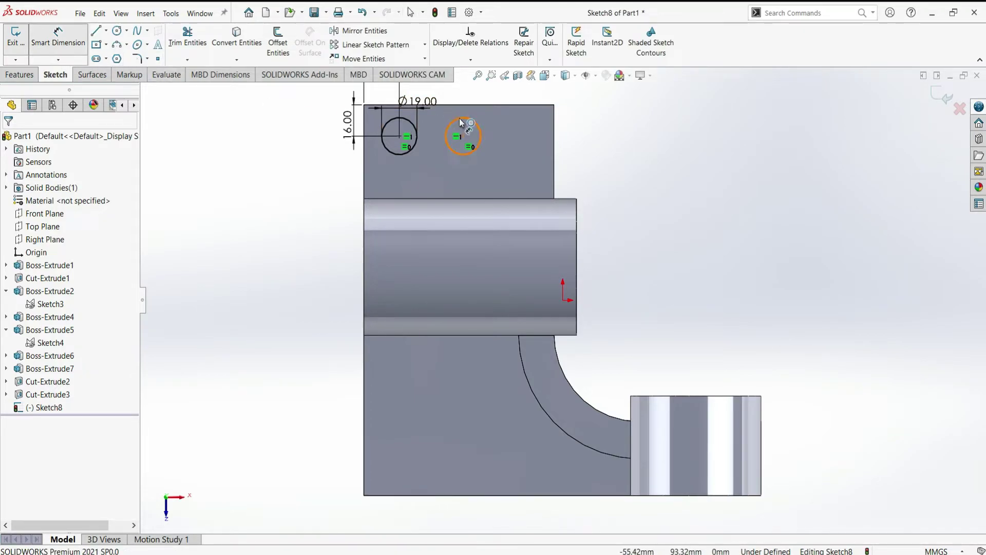
left_click(460, 122)
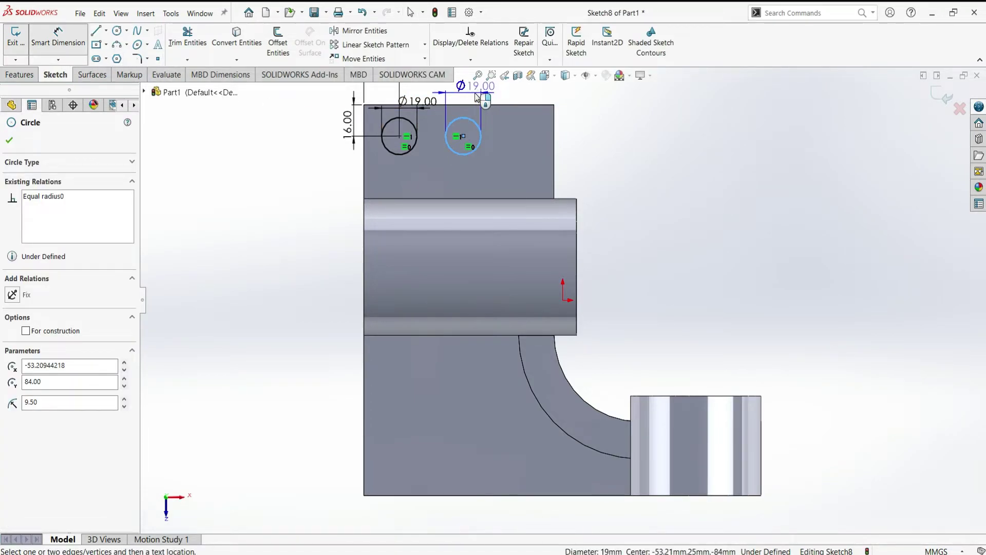
key("Escape")
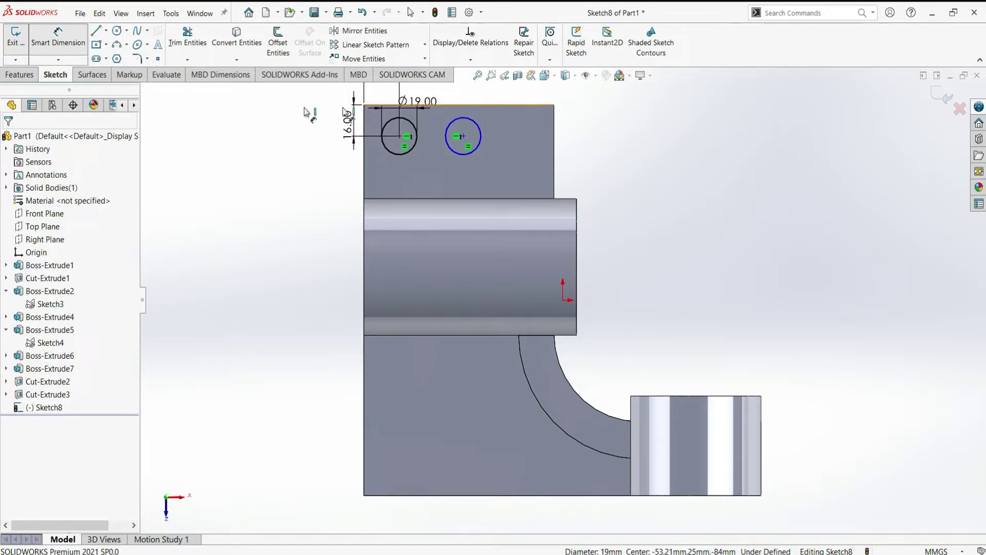
left_click(464, 137)
left_click(400, 136)
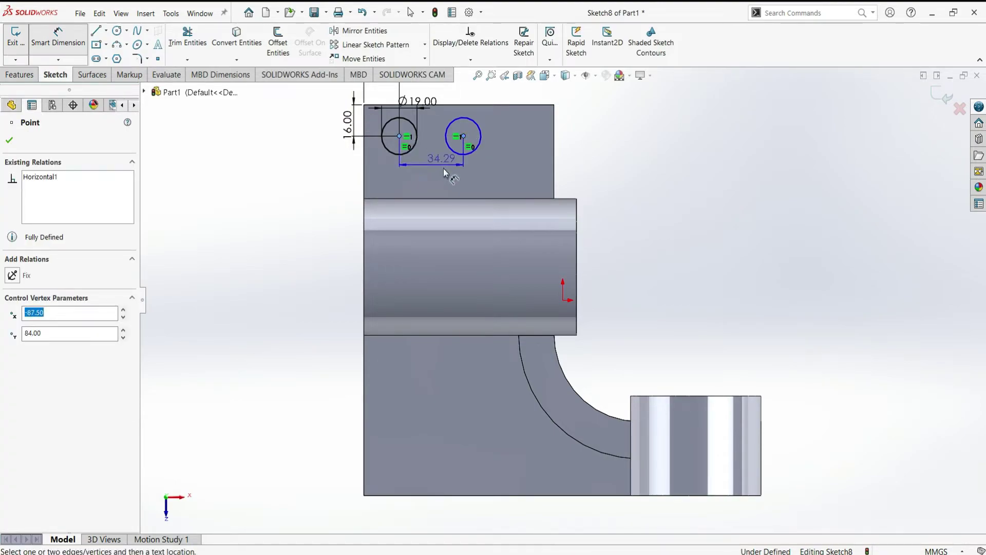
left_click(438, 172)
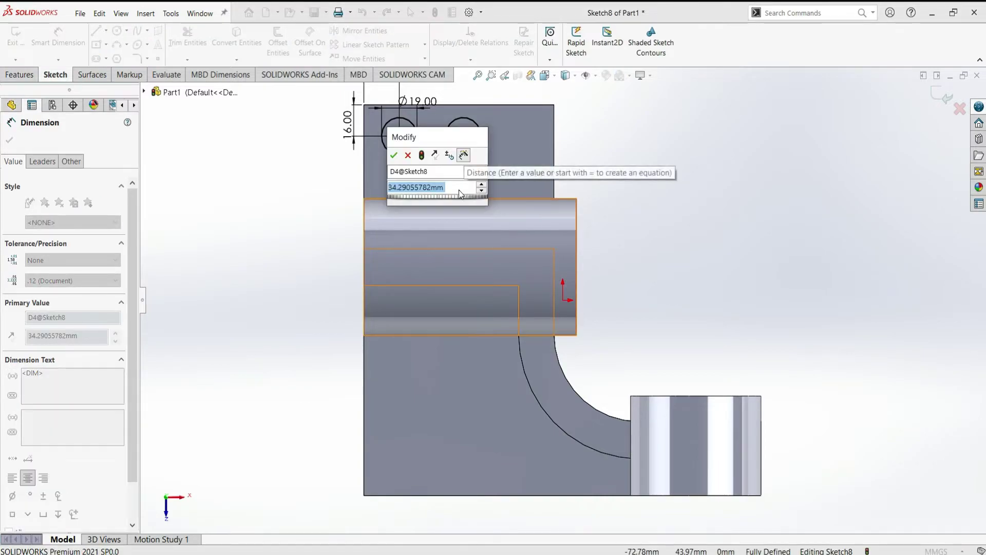
type("36")
key("Return")
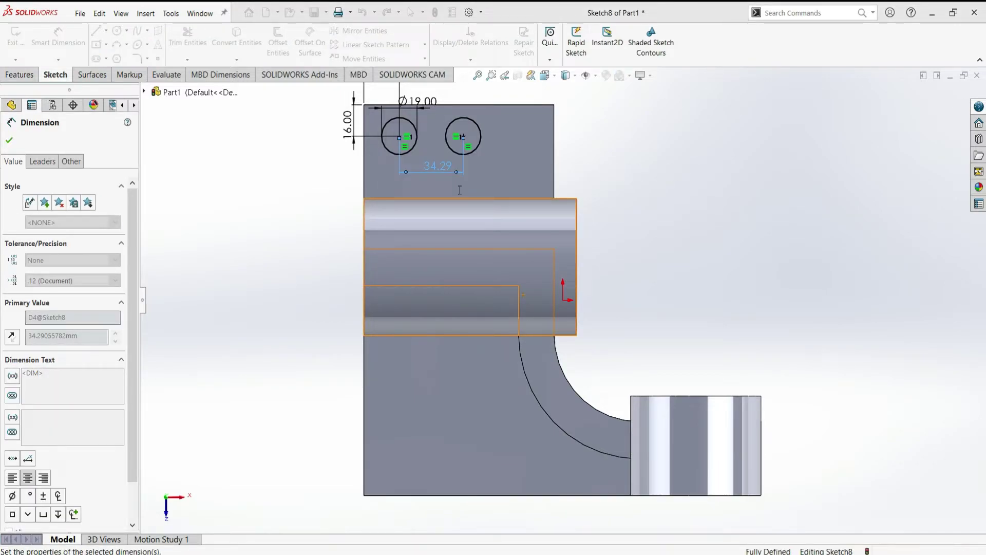
left_click(10, 139)
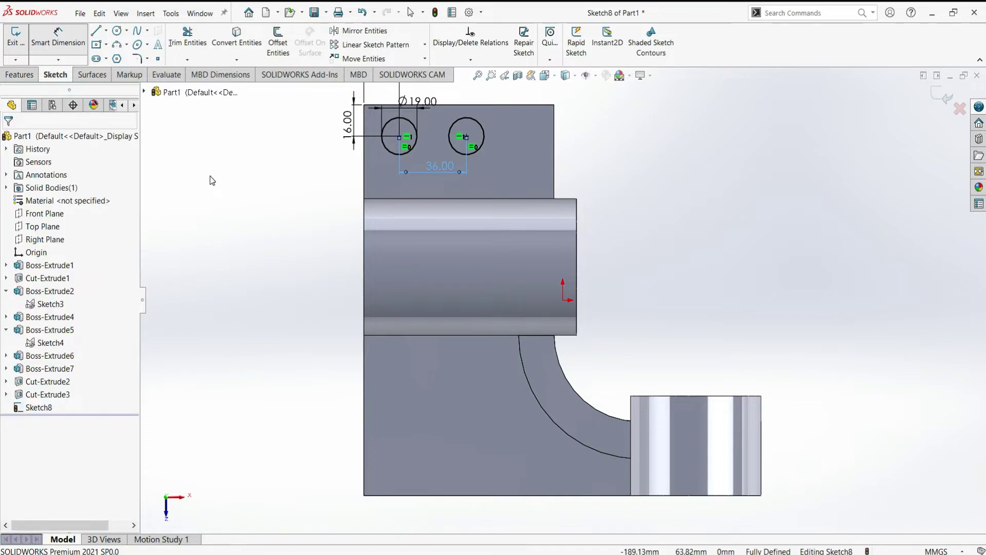
key("Escape")
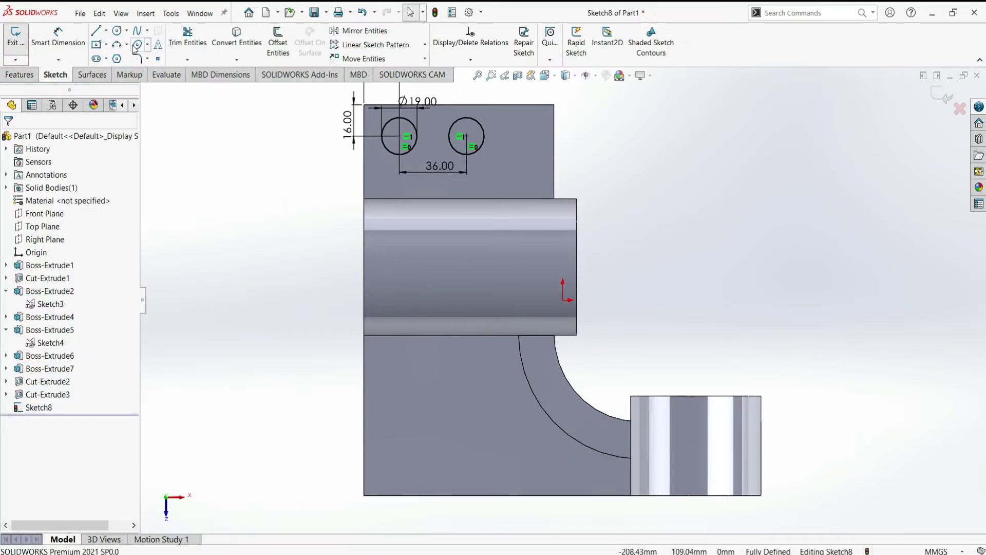
Sketch two circles side by side near the plate's lower edge, the left one about 29 mm in diameter and aligned below the upper left circle.
left_click(117, 31)
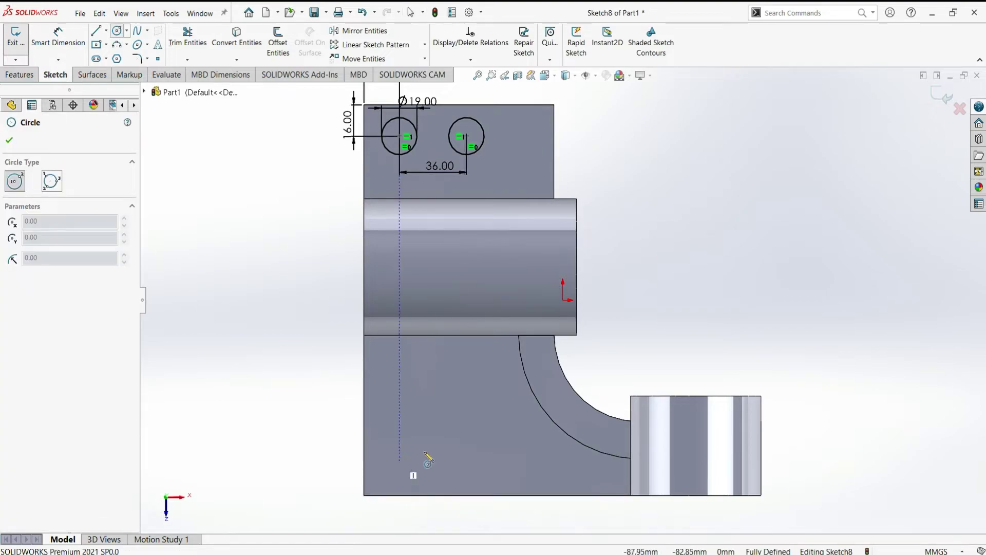
left_click(399, 461)
left_click(426, 460)
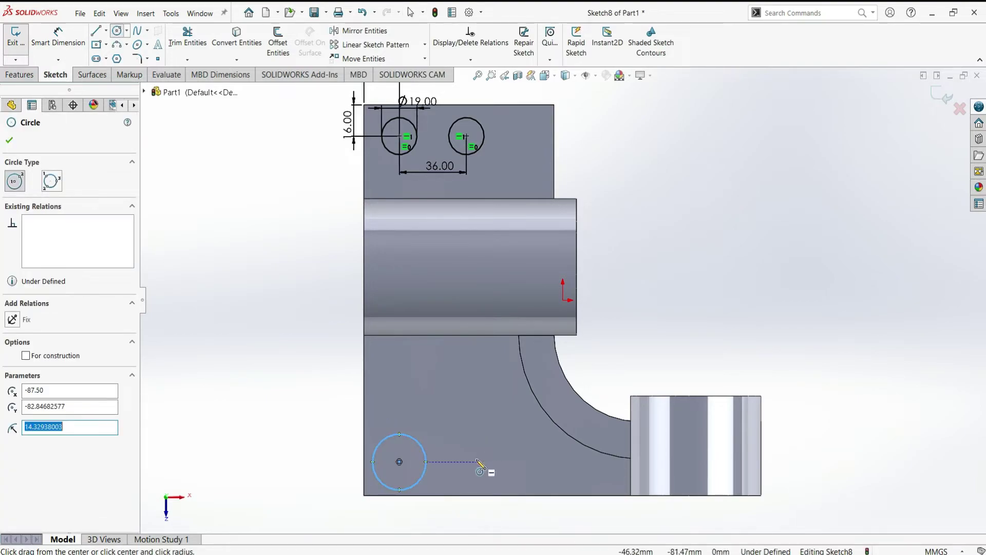
left_click(477, 462)
left_click(494, 450)
key("Escape")
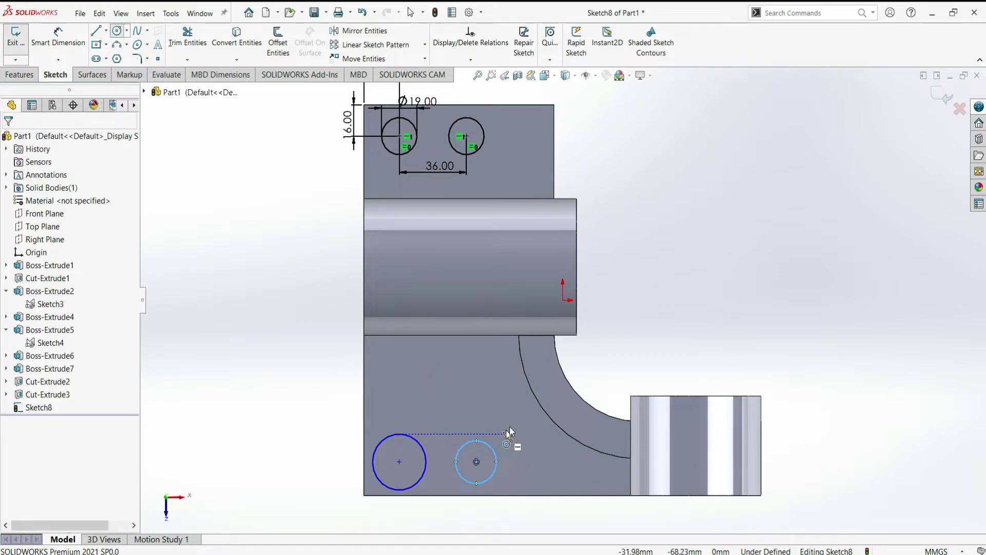
left_click(279, 214)
Dimension the lower left circle with a diameter of 19 mm.
left_click(58, 38)
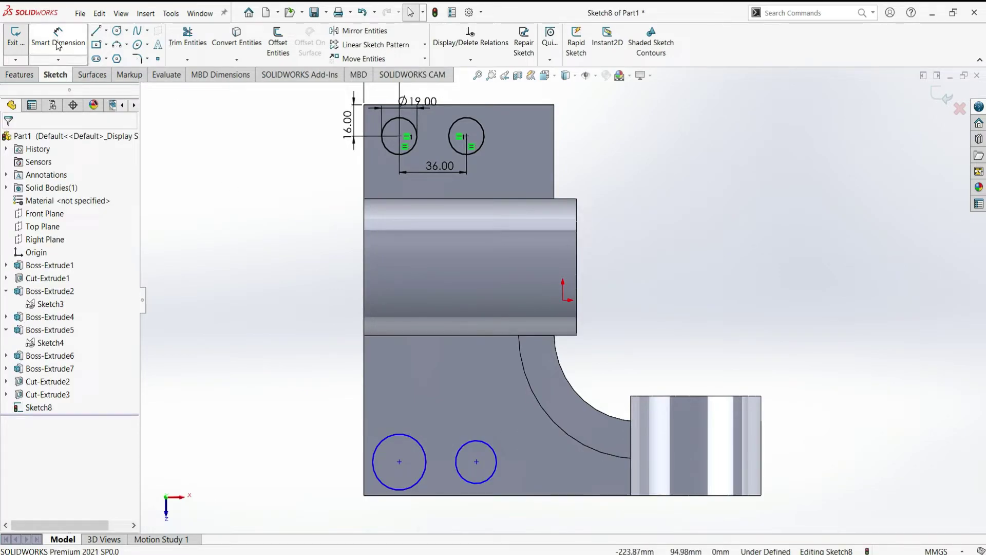
left_click(431, 426)
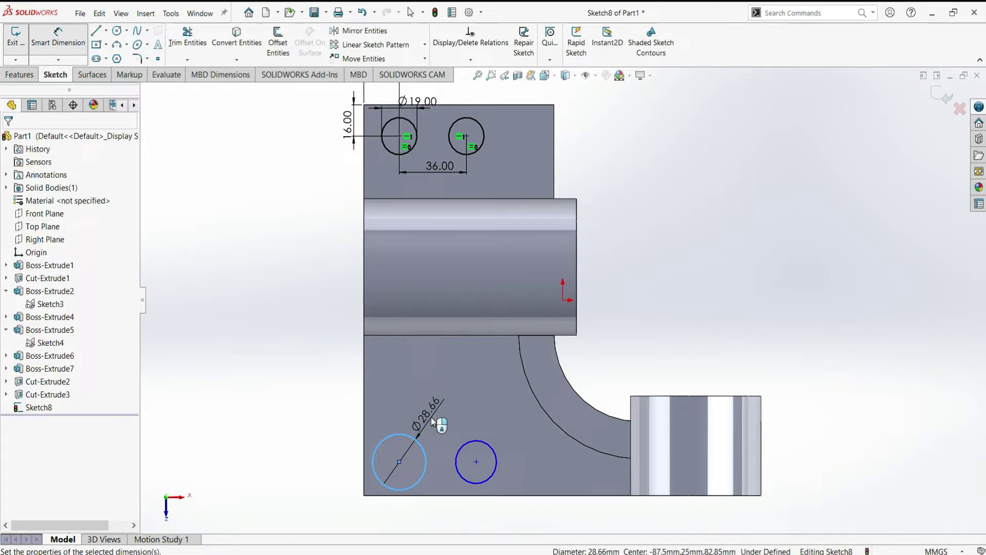
left_click(432, 422)
type("18")
key("Return")
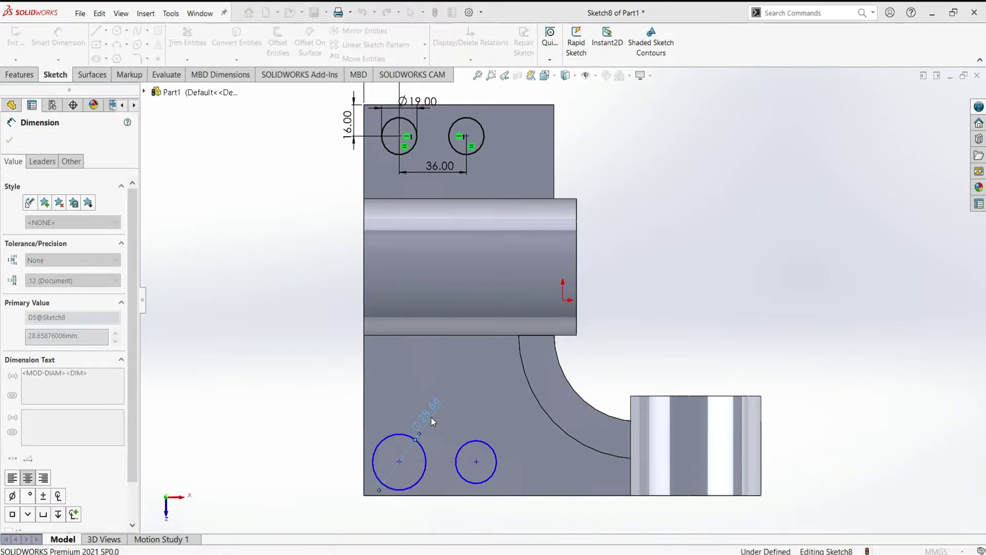
Dimension the lower left circle's centre 32 mm from the plate's lower edge.
left_click(399, 463)
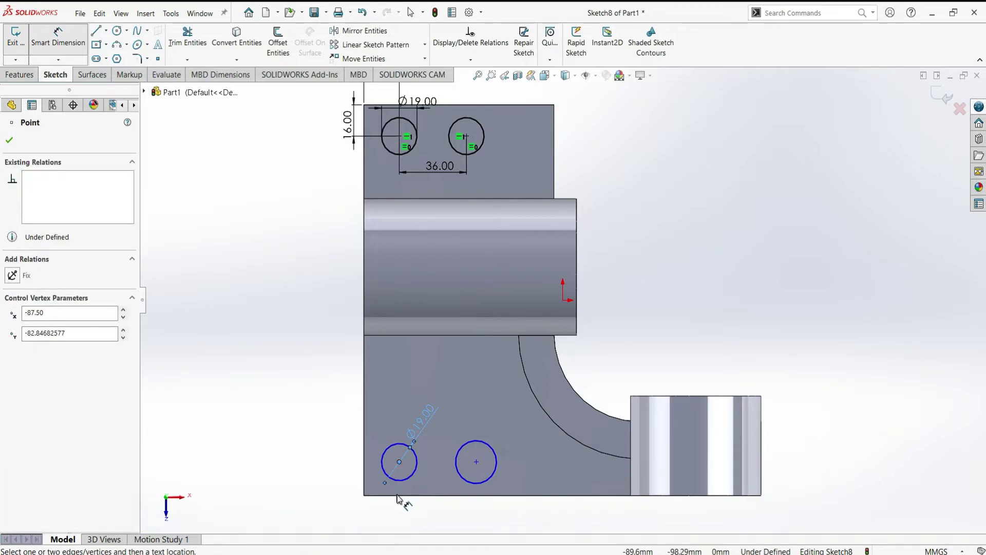
left_click(399, 495)
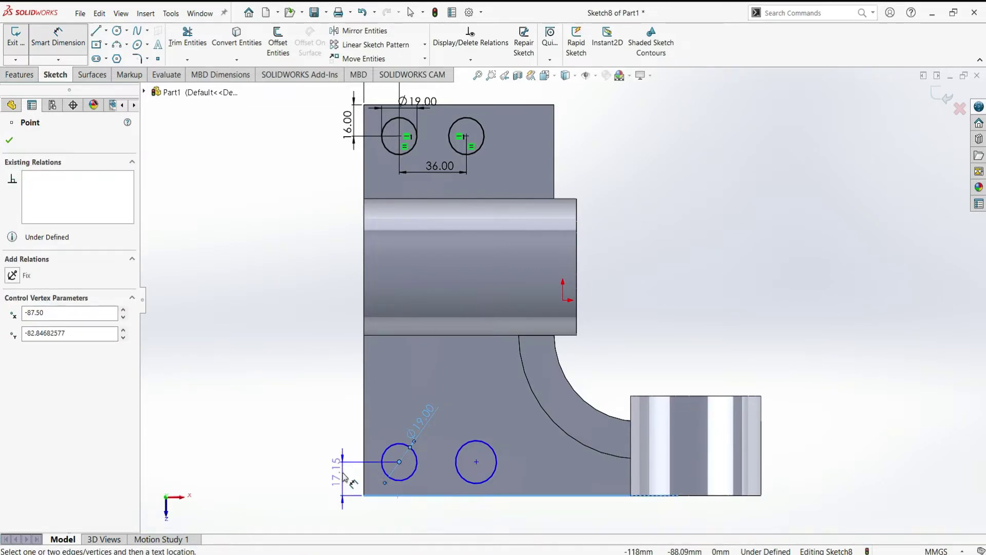
left_click(336, 476)
type("32")
key("Return")
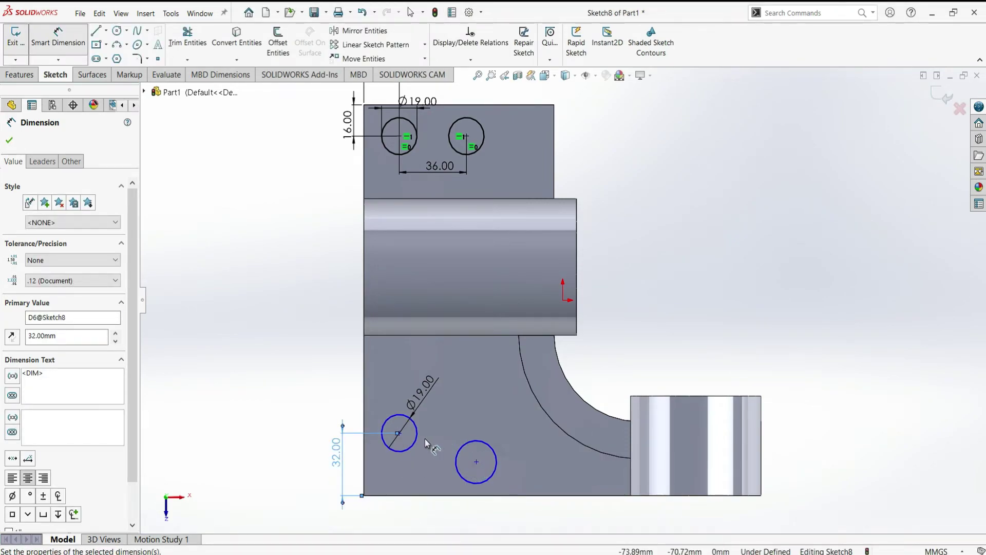
Dimension the lower left circle's centre 19 mm from the plate's left edge.
left_click(365, 425)
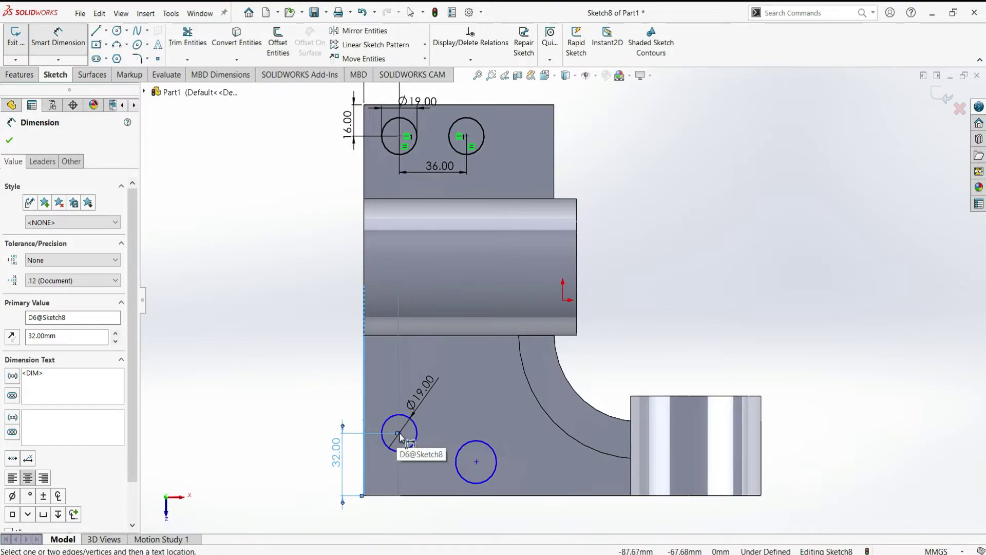
left_click(399, 433)
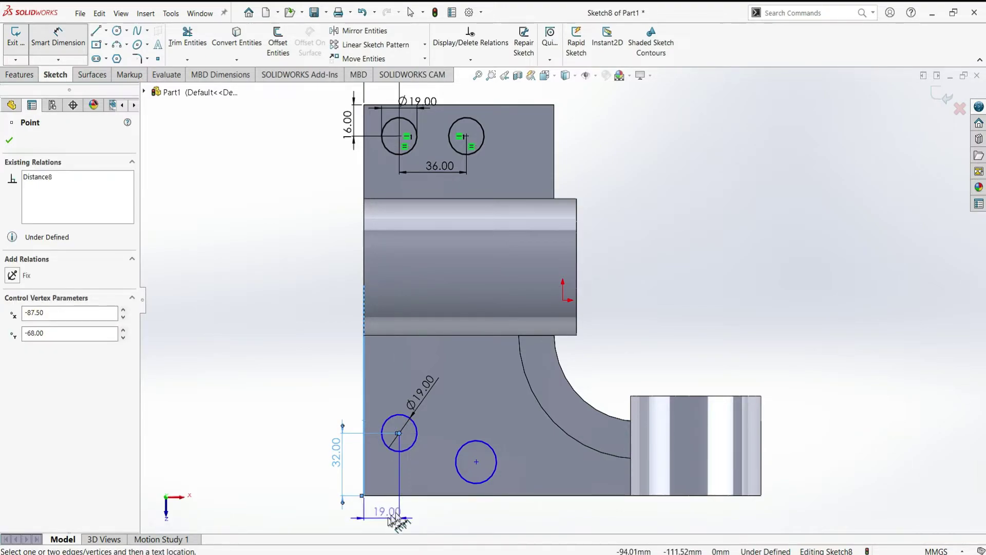
left_click(391, 518)
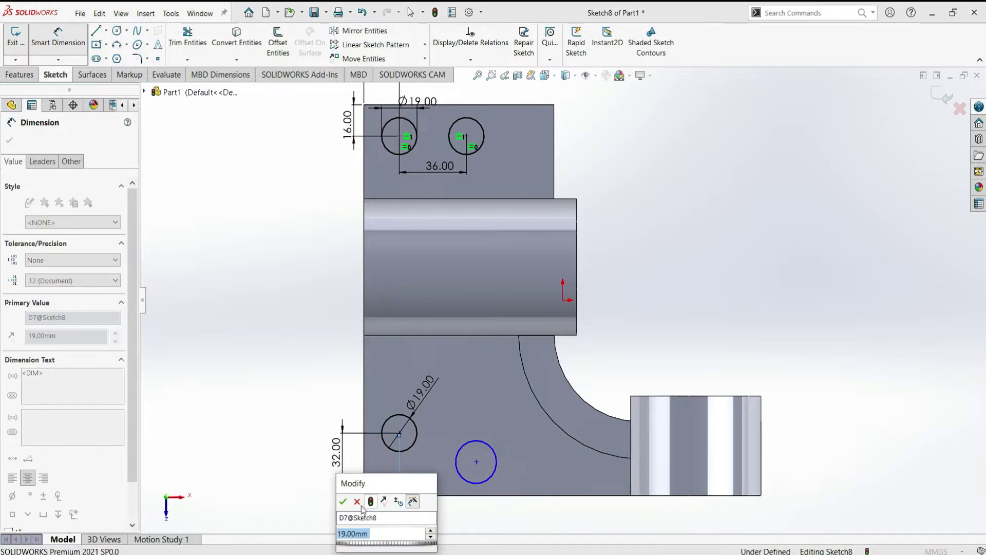
key("Return")
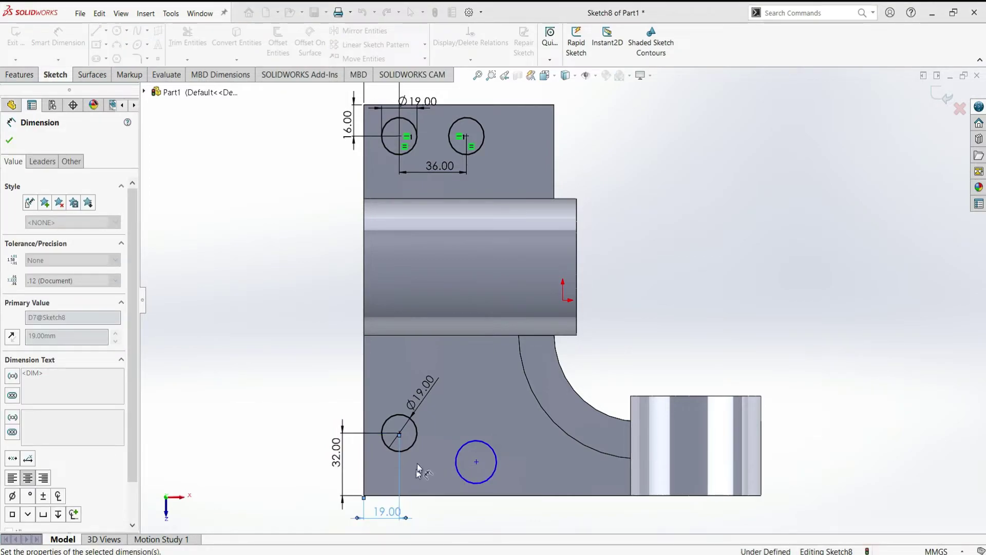
key("Escape")
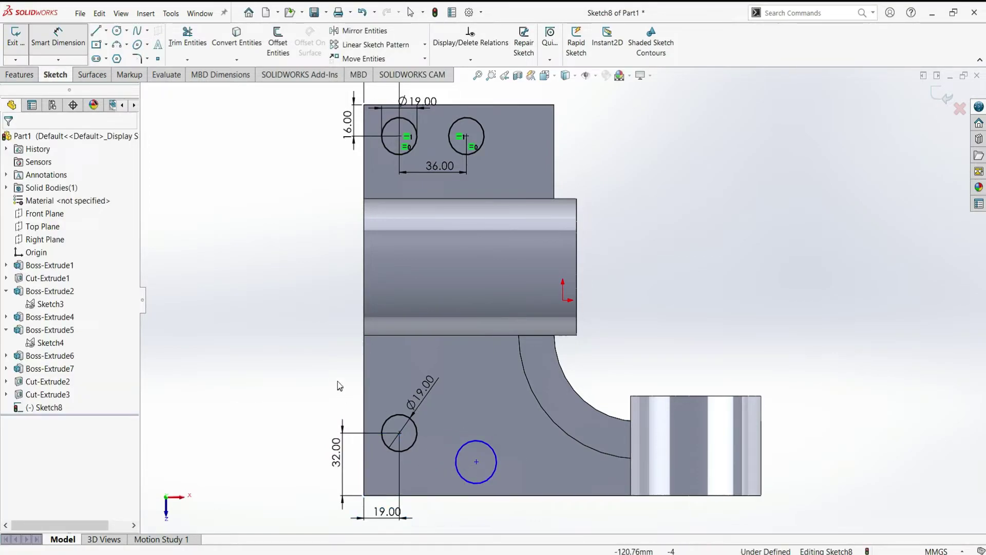
key("Escape")
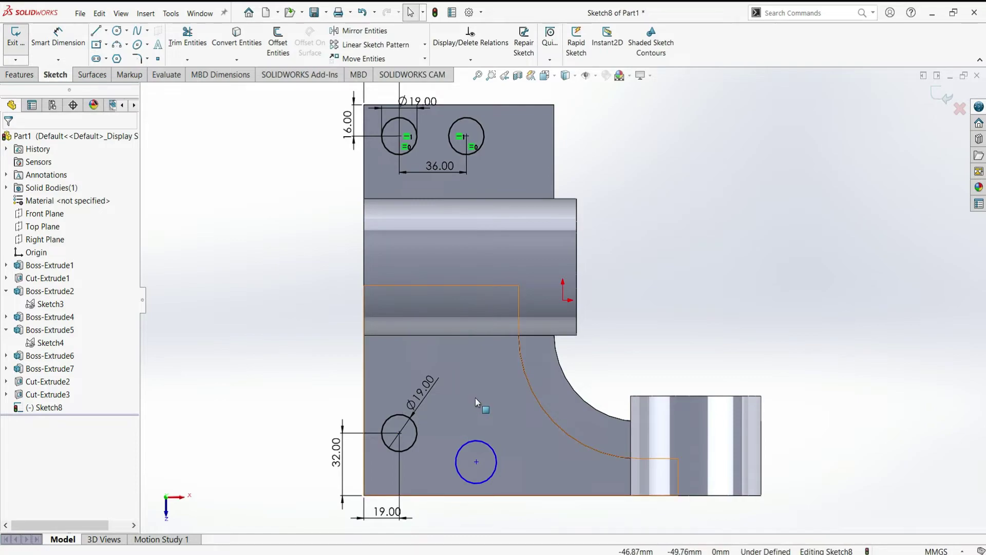
Make the two lower circles equal in size and align their centres with a Horizontal relation.
left_click(464, 451)
left_click(417, 439, "ctrl")
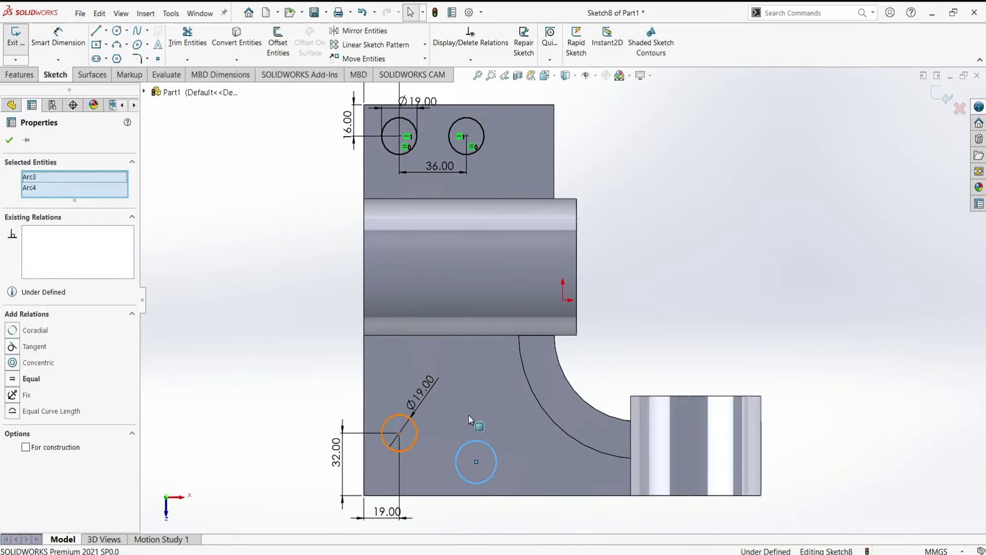
left_click(26, 379)
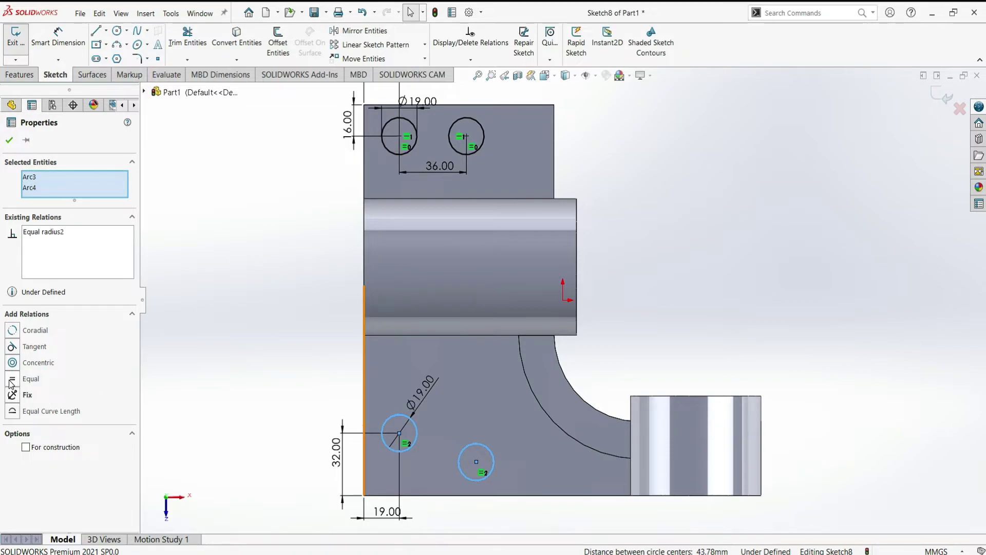
left_click(9, 139)
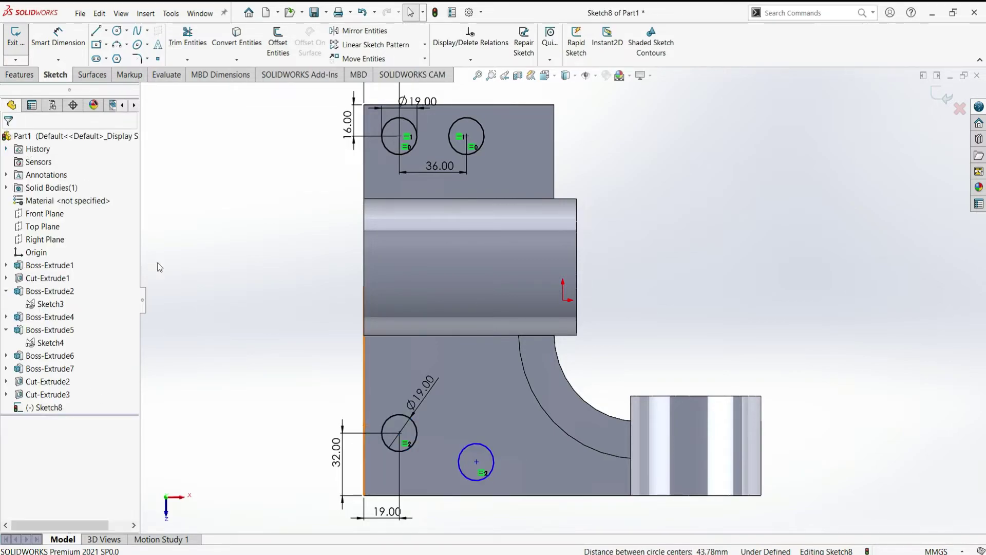
left_click(477, 462)
left_click(400, 433, "ctrl")
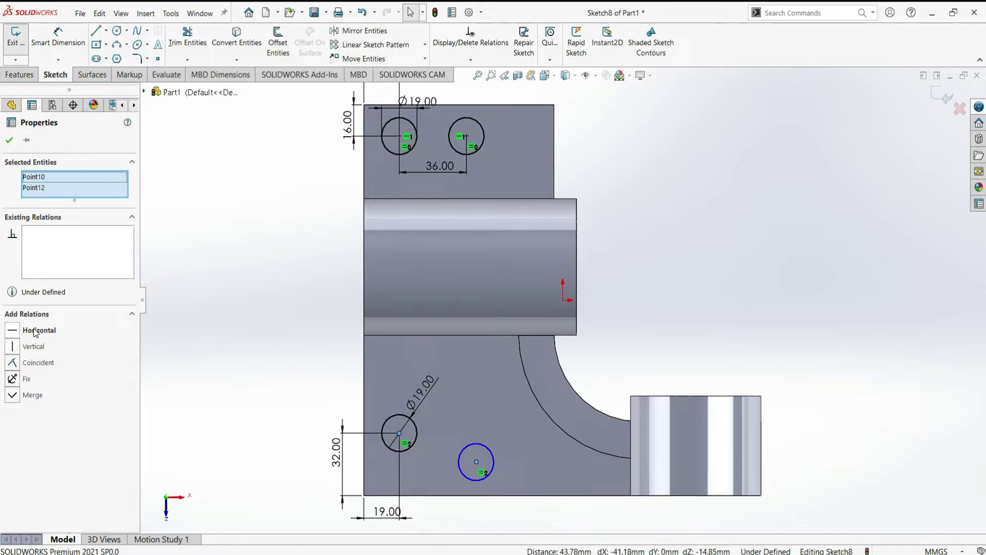
left_click(9, 140)
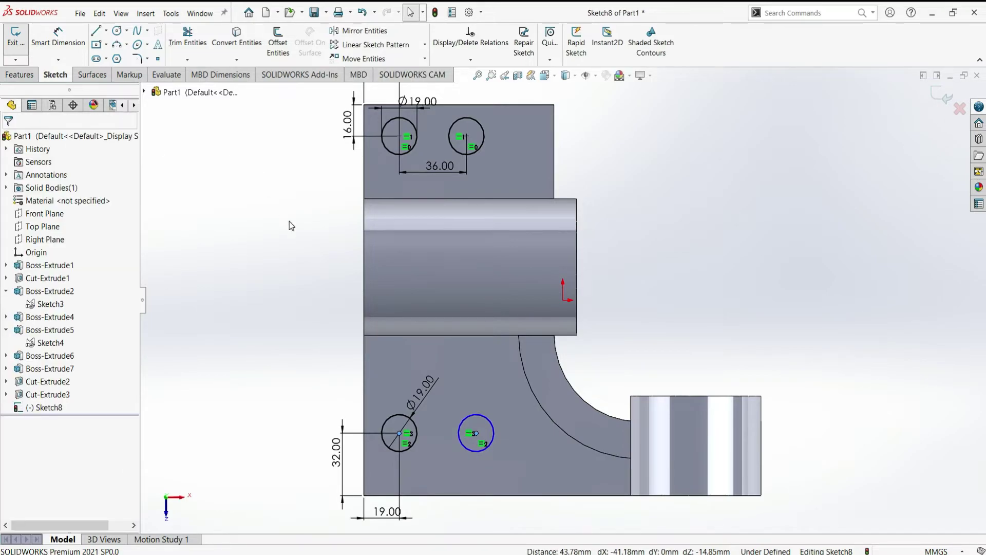
Dimension the spacing between the two lower circles' centres as 38 mm.
left_click(40, 47)
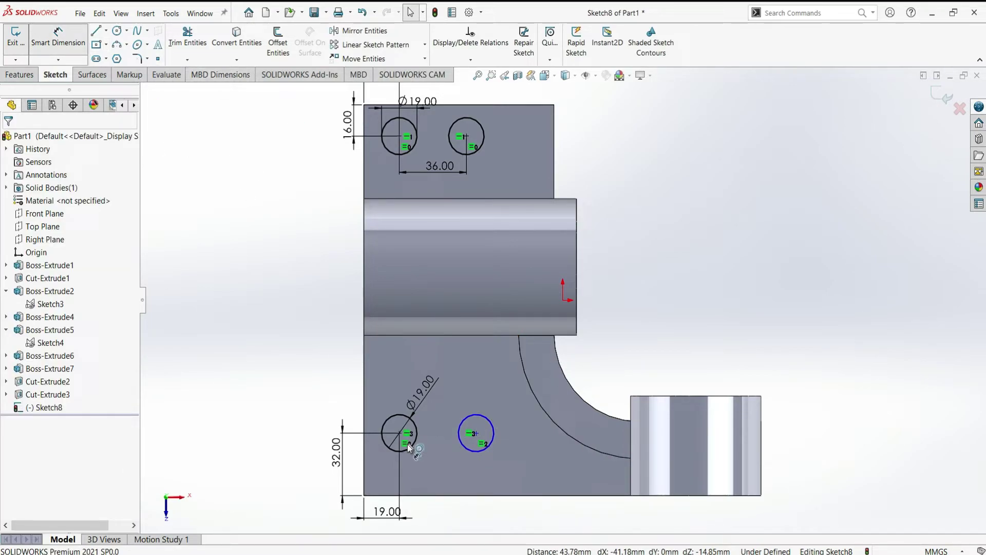
left_click(475, 434)
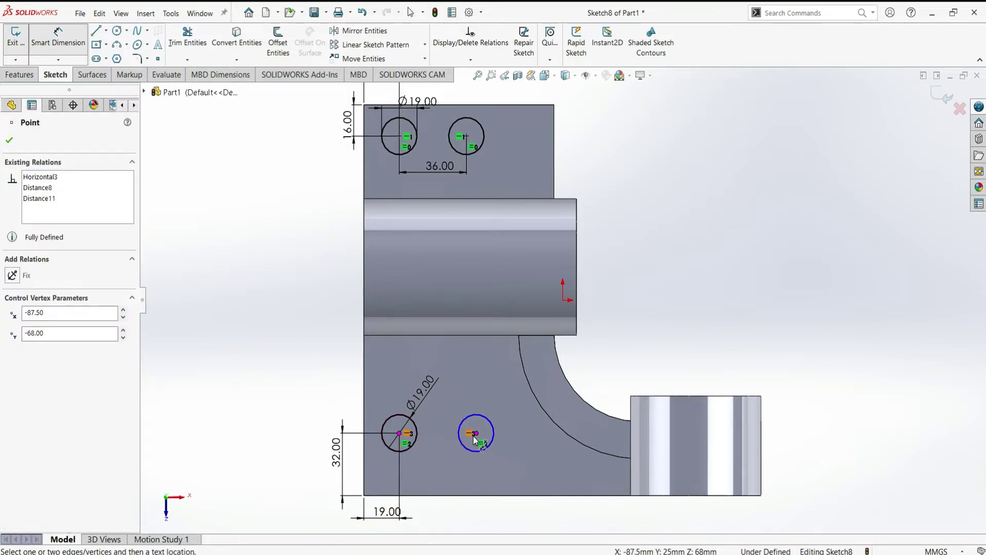
left_click(400, 433)
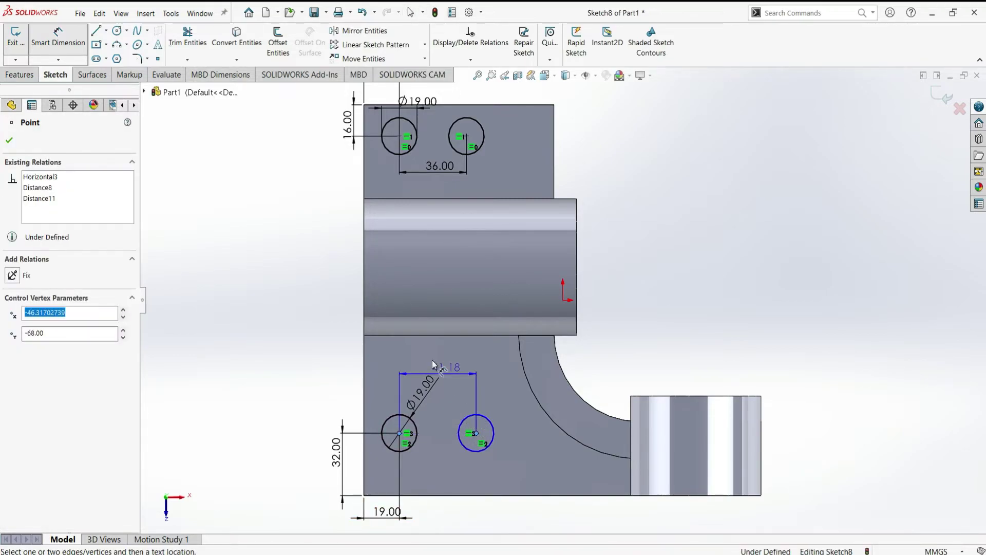
left_click(502, 358)
type("38")
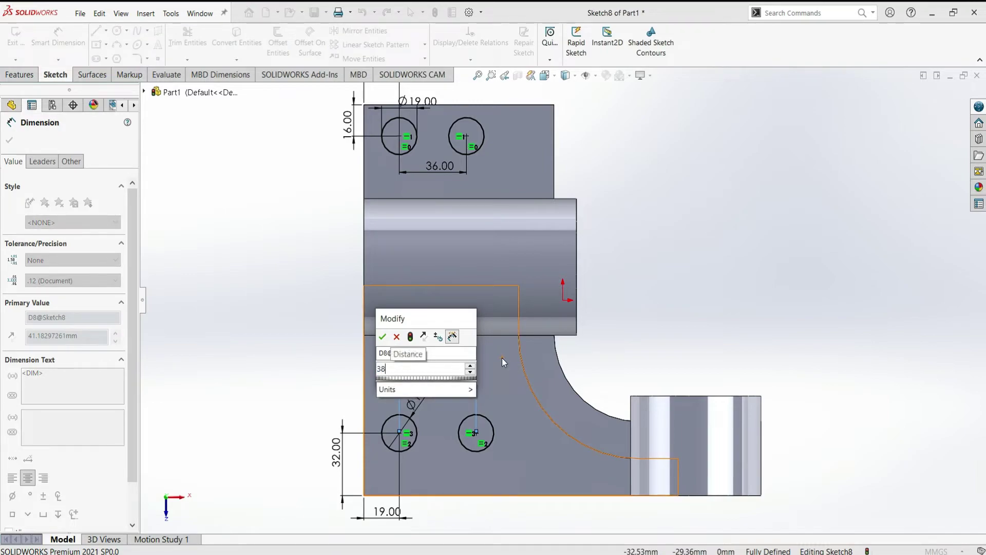
key("Return")
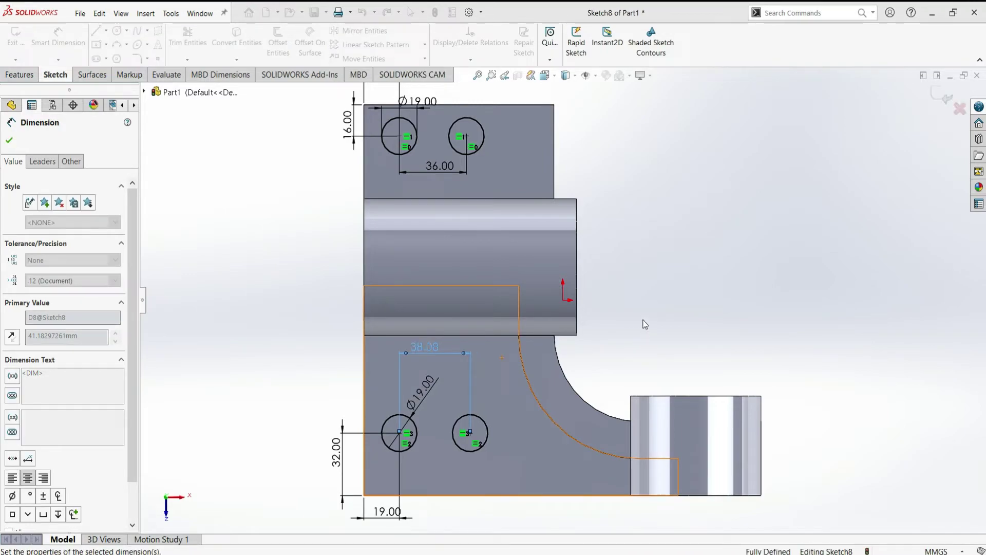
left_click(9, 142)
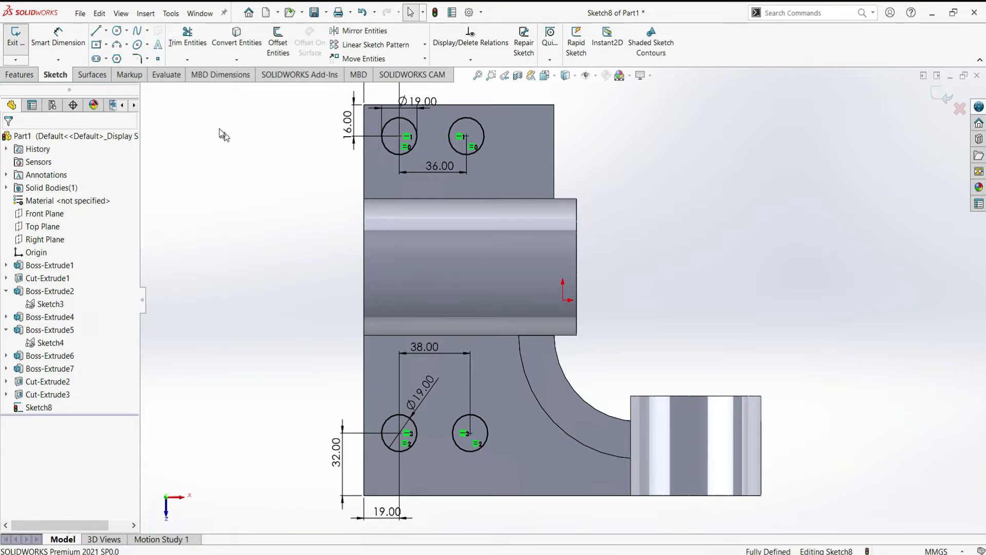
Cut the four sketched circles through the base plate with an Extruded Cut set to Through All.
left_click(32, 75)
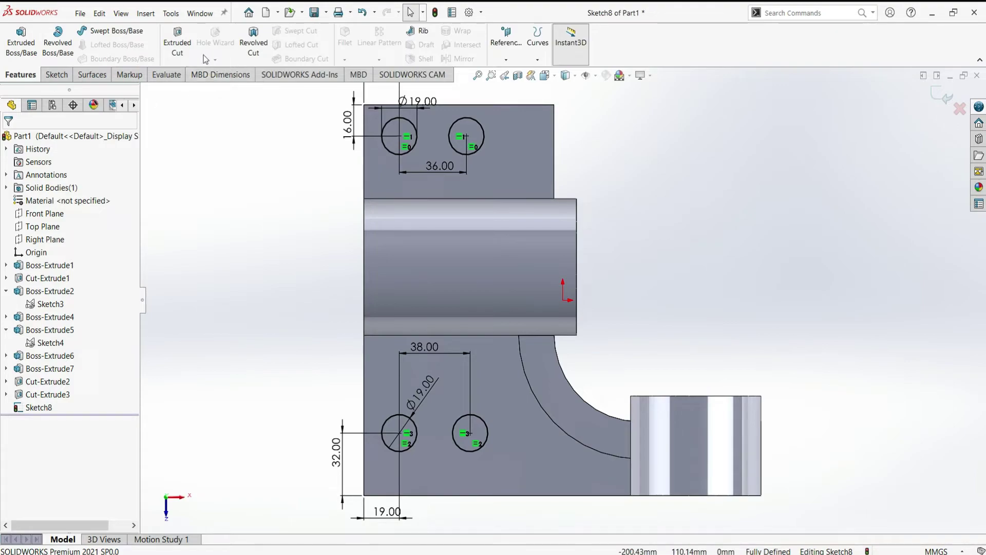
left_click(177, 55)
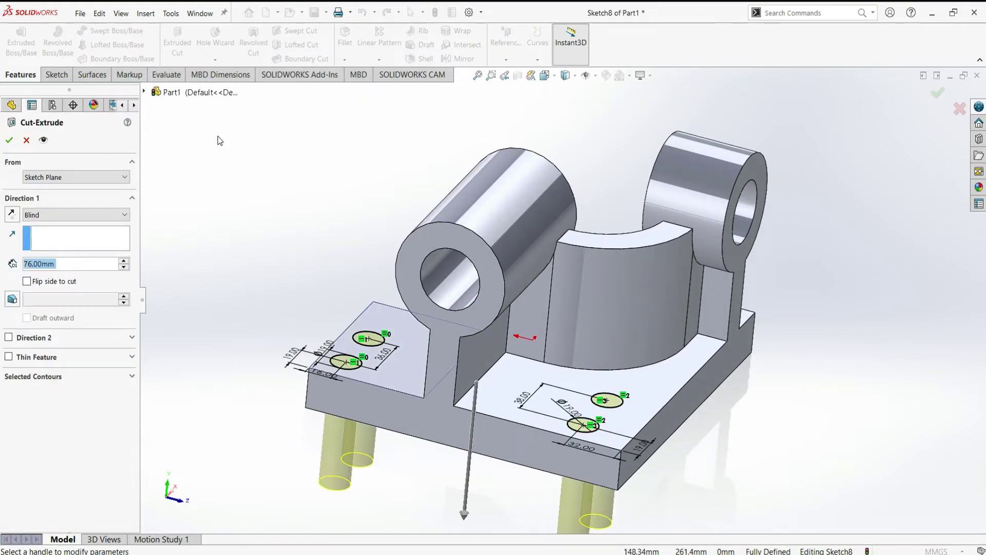
left_click(87, 215)
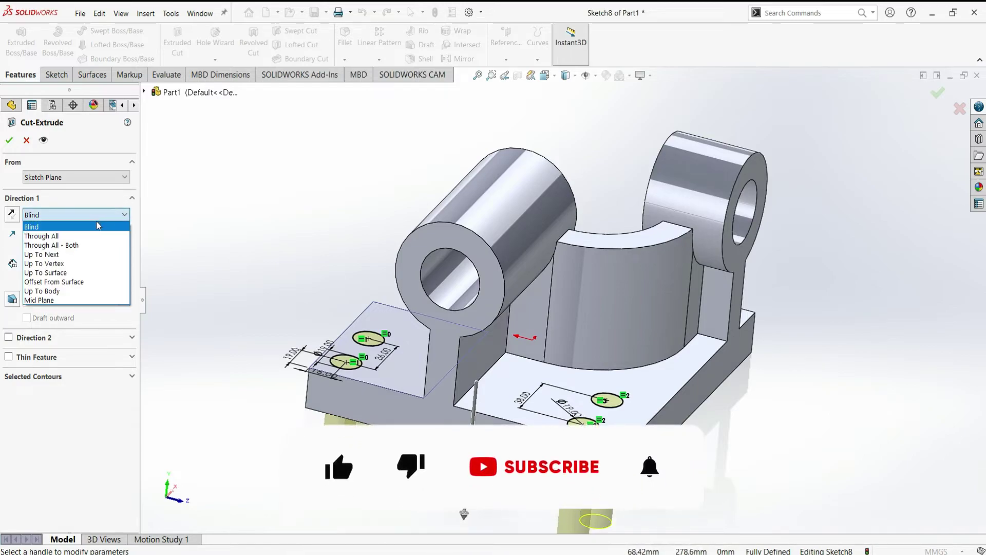
left_click(85, 231)
left_click(9, 140)
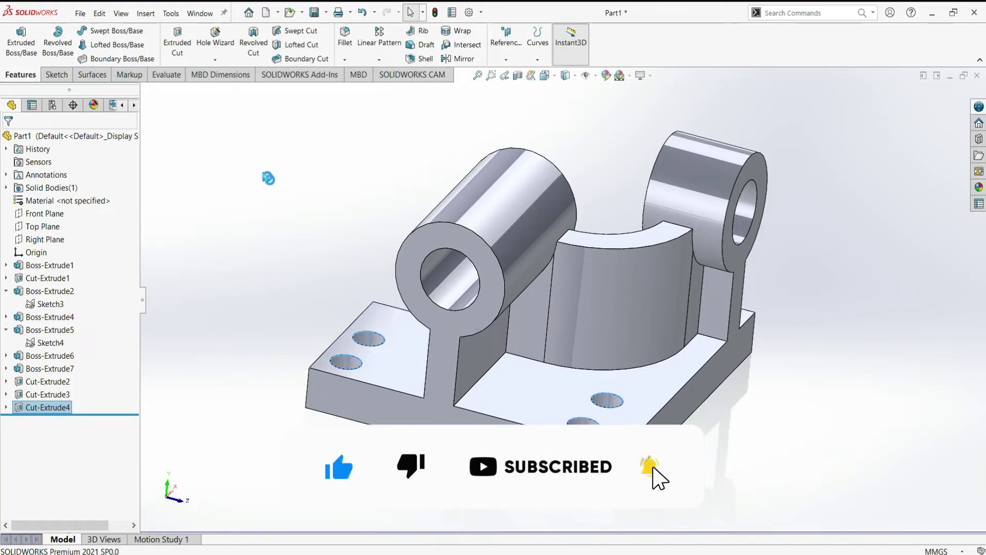
Start a 3 mm symmetric fillet and select the bracket's two outer side faces that include the tube ends.
mouse_move(765, 363)
middle_mouse_down()
mouse_move(740, 352)
mouse_move(719, 399)
mouse_move(760, 308)
middle_mouse_up()
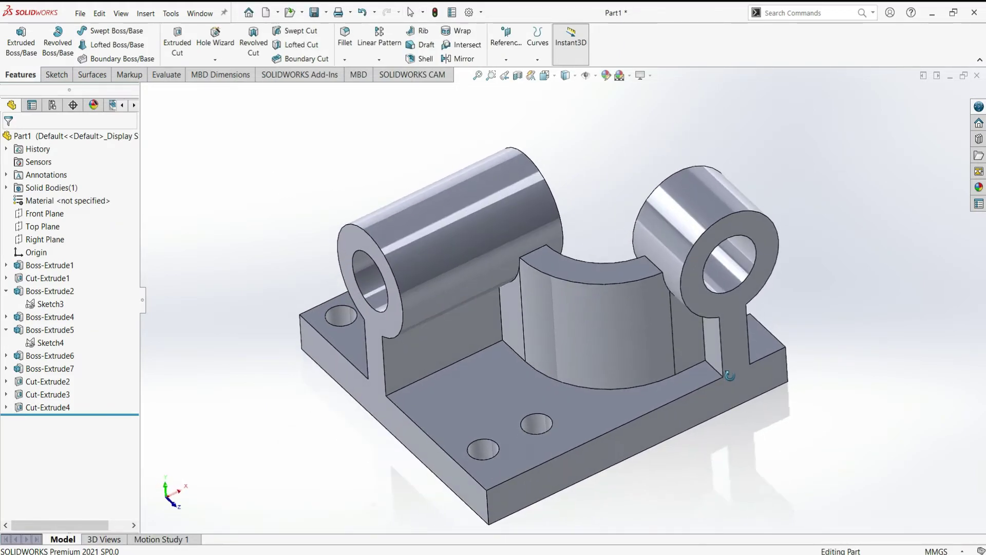
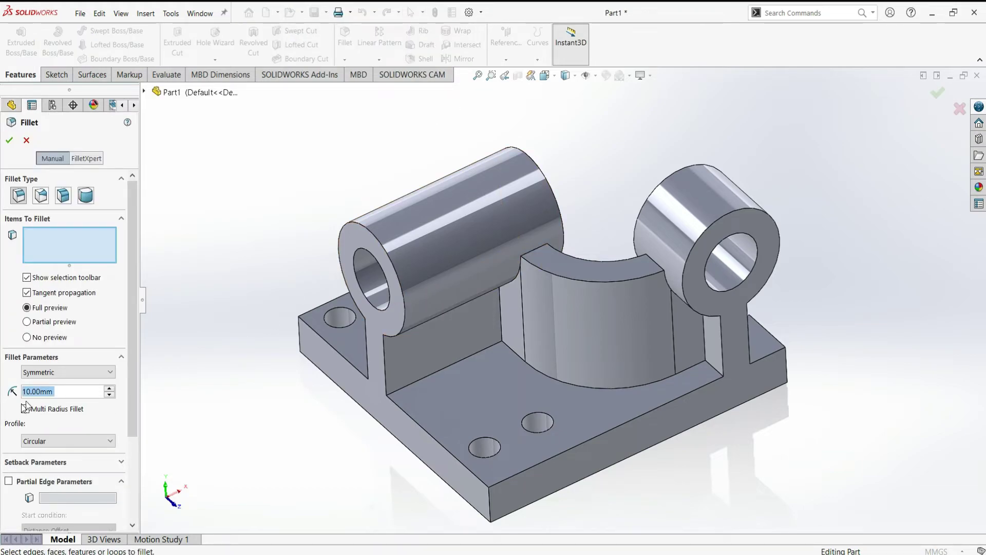
type("3")
key("Return")
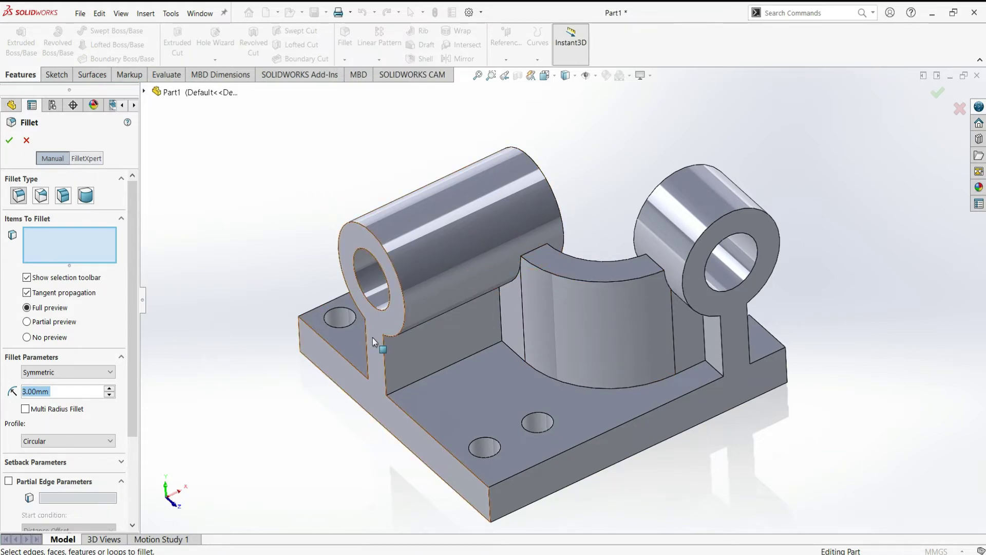
left_click(640, 439)
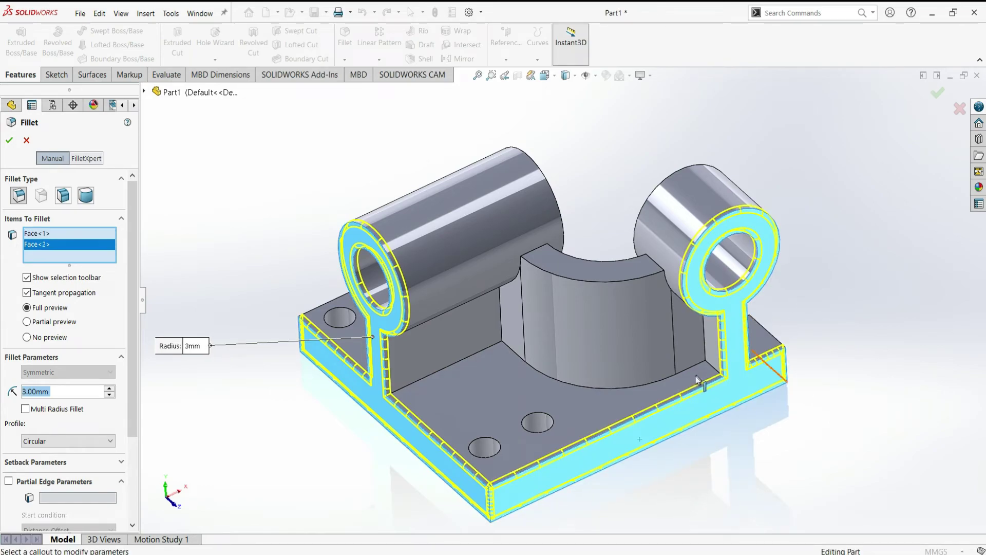
Add the curved wall's base edge and both ribs' inner foot edges to the fillet, leaving out the plate's top face.
left_click(520, 387)
left_click(489, 366)
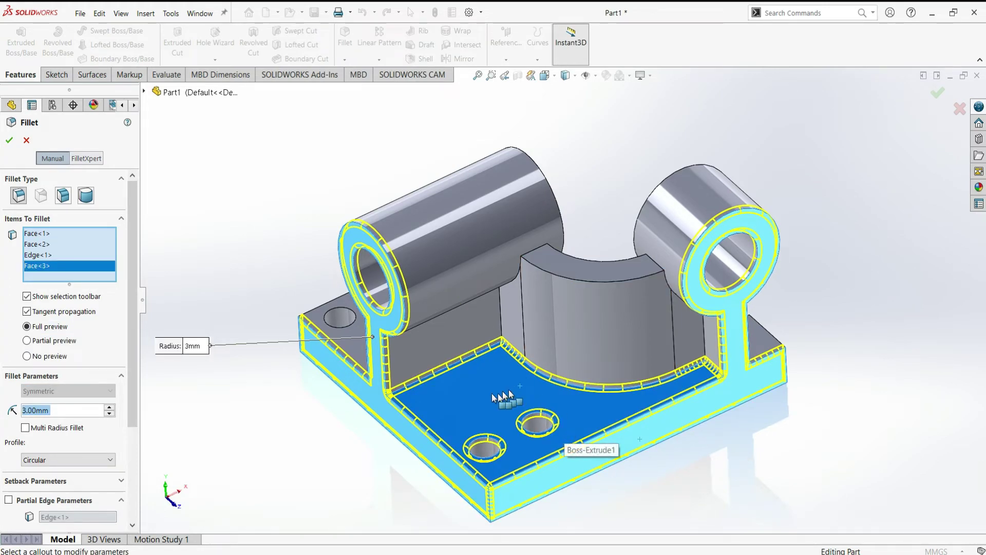
right_click(72, 267)
left_click(94, 289)
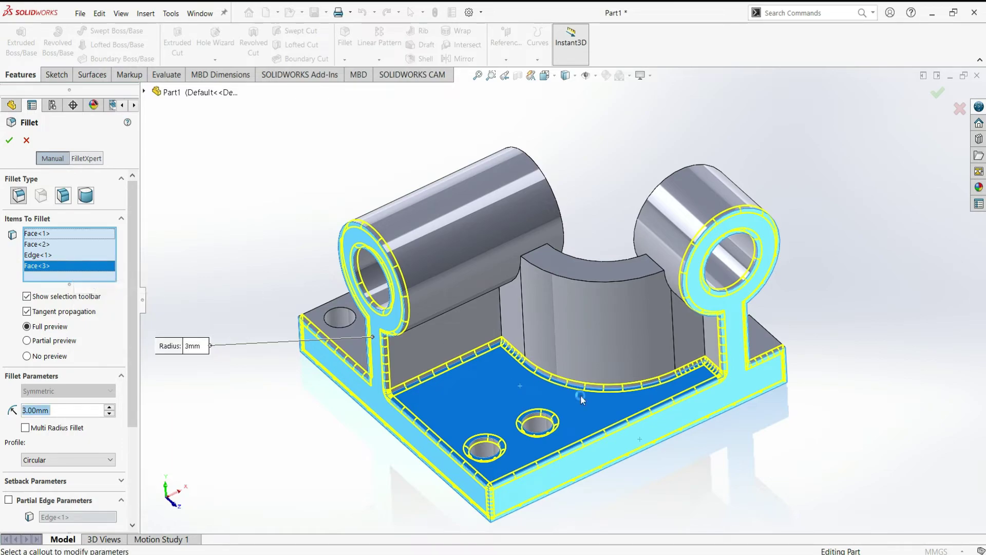
left_click(415, 382)
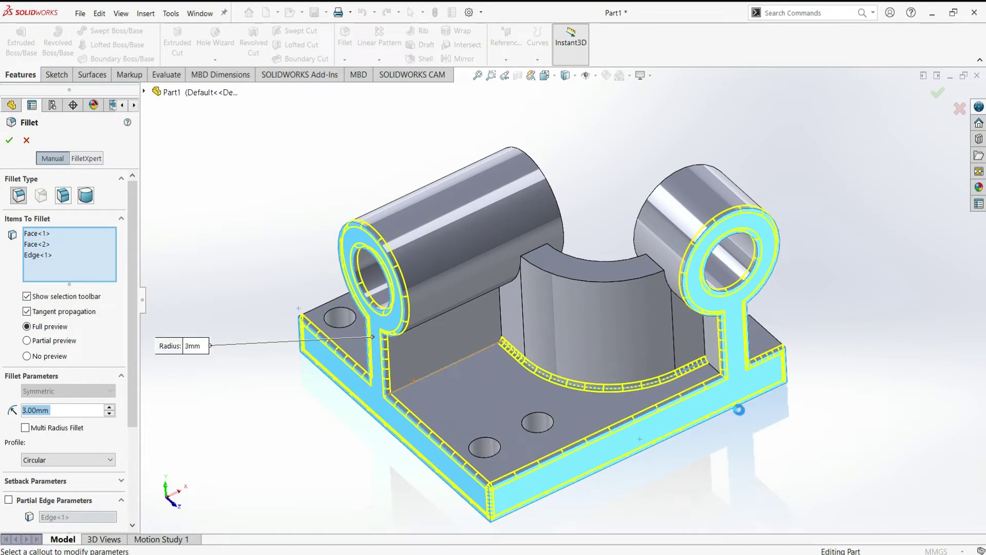
left_click(716, 371)
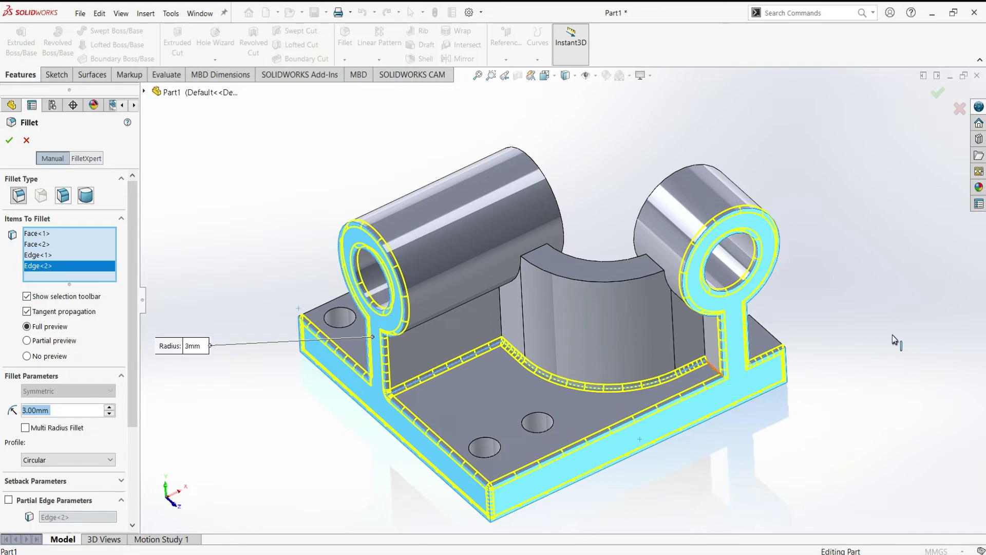
Add the base's short end face and its curved underside edge to the 3 mm fillet, dropping the second rib foot edge.
middle_click_drag(855, 335, 813, 343)
left_click(813, 343)
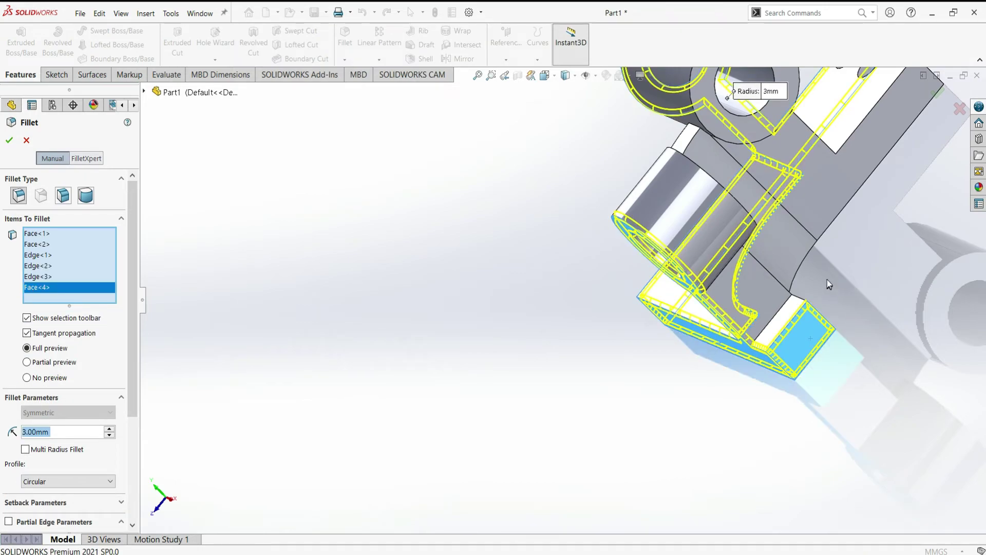
middle_click_drag(838, 294, 778, 252)
left_click(757, 160)
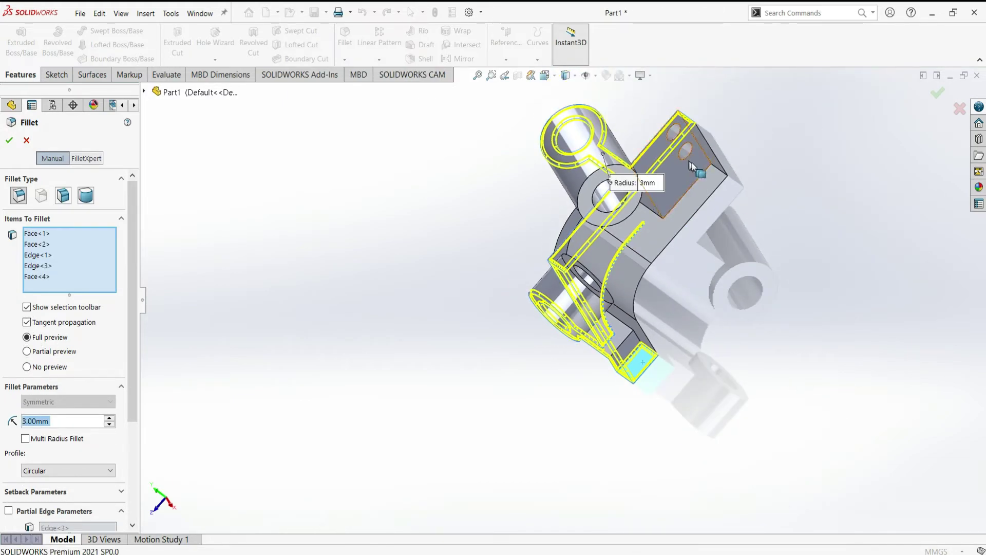
left_click(703, 215)
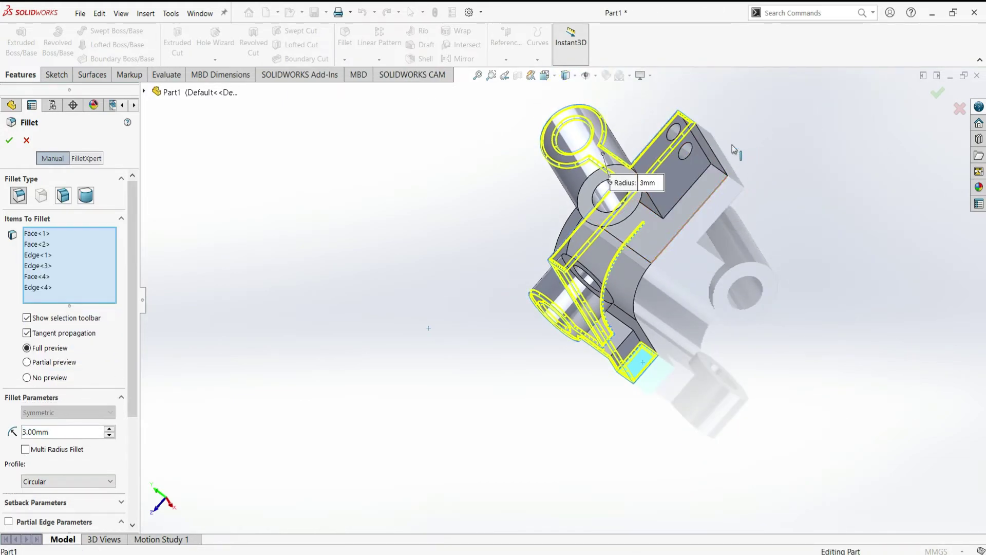
middle_click_drag(751, 140, 732, 149)
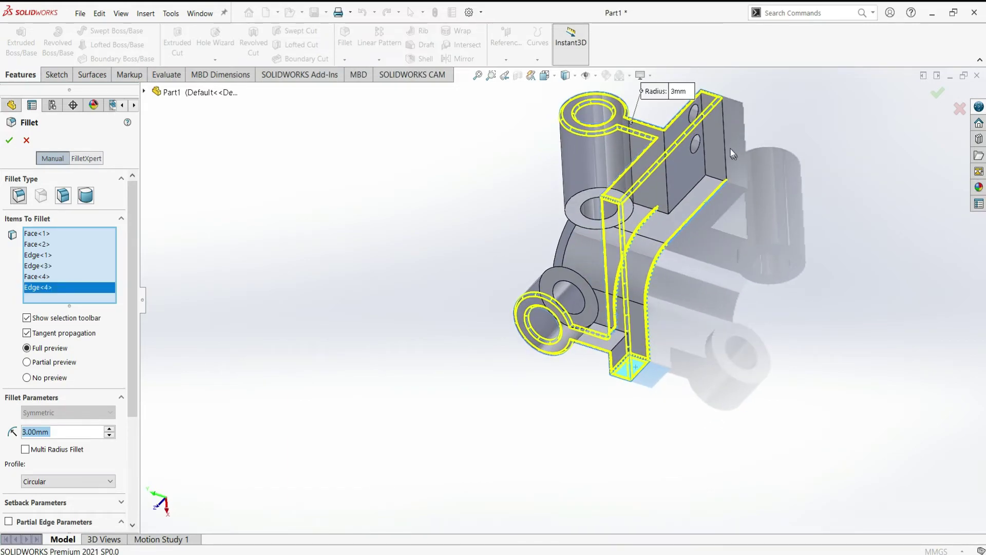
left_click(669, 151)
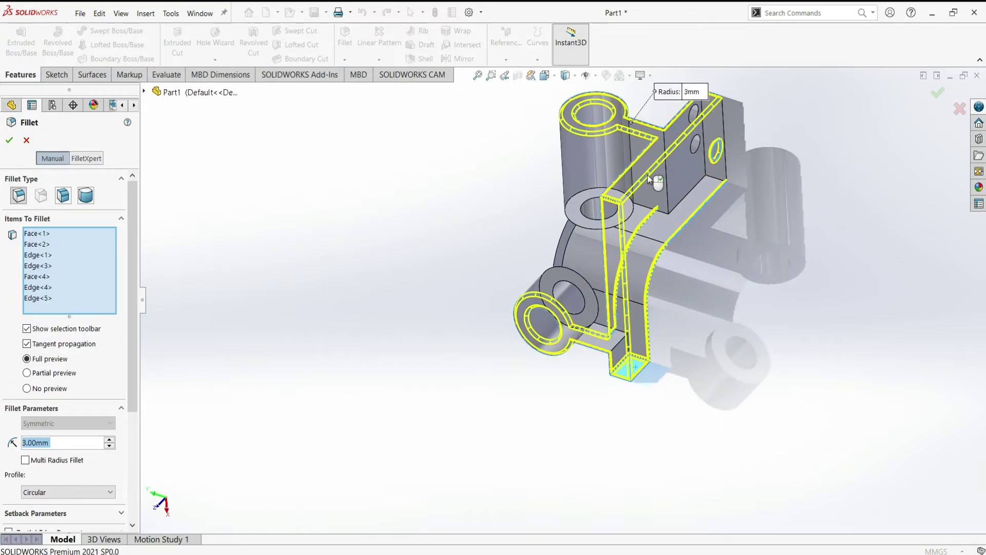
left_click(655, 182)
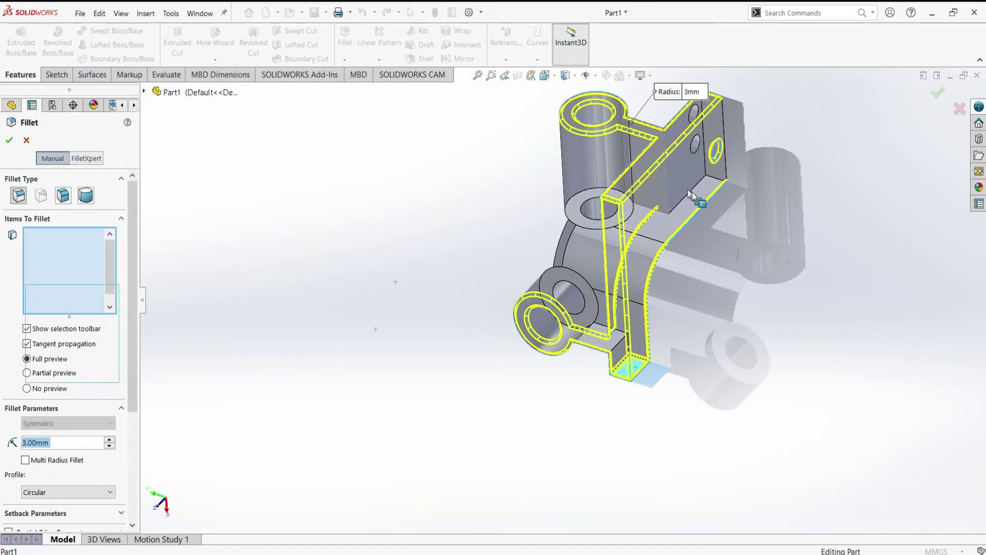
mouse_move(759, 167)
middle_mouse_down()
mouse_move(779, 148)
mouse_move(742, 276)
mouse_move(793, 282)
mouse_move(809, 250)
mouse_move(770, 180)
middle_mouse_up()
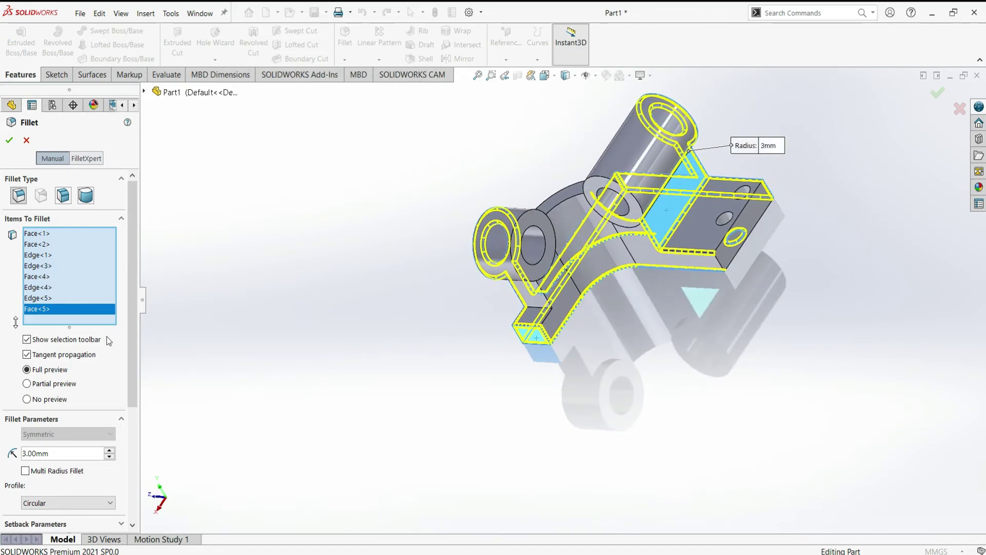
right_click(59, 309)
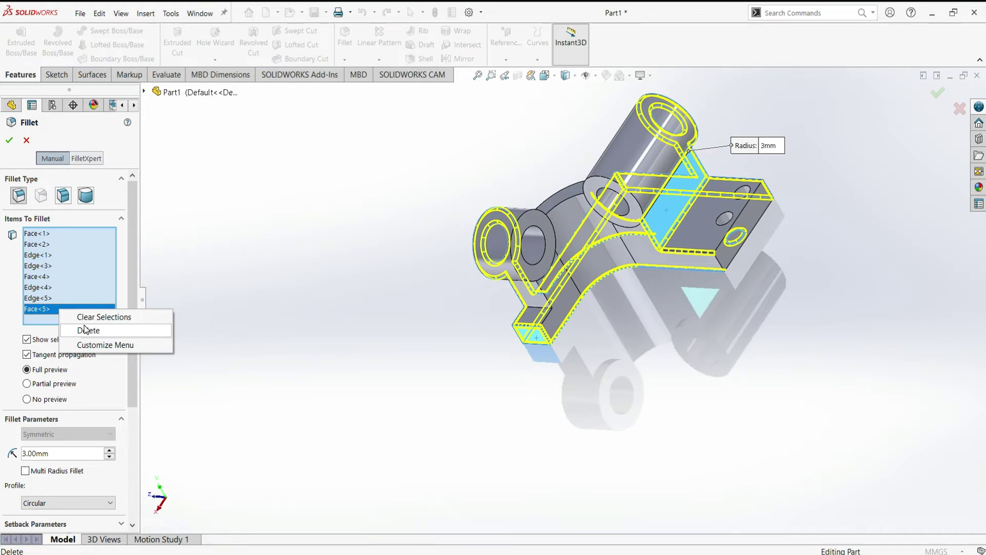
left_click(85, 330)
scroll(776, 218, "down", 5)
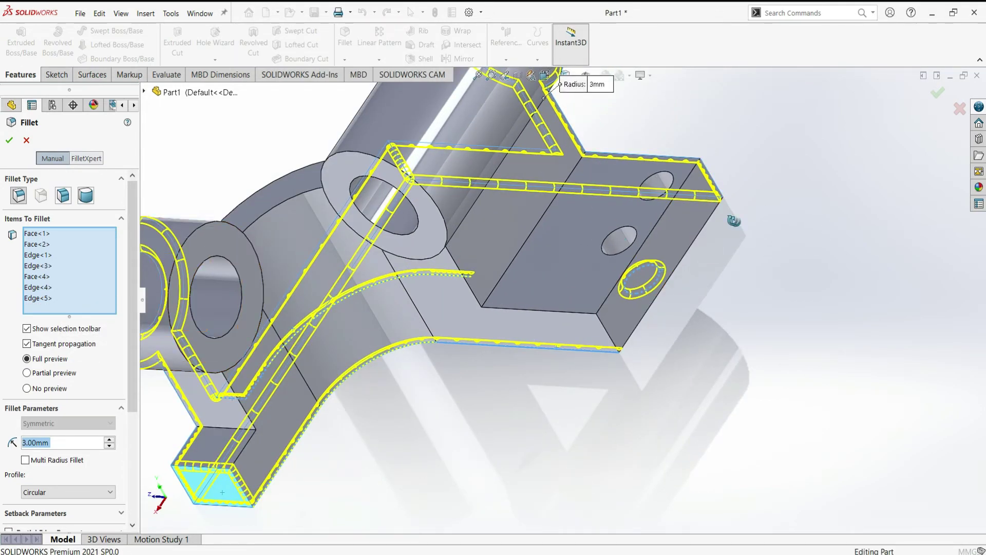
middle_click_drag(736, 221, 668, 277)
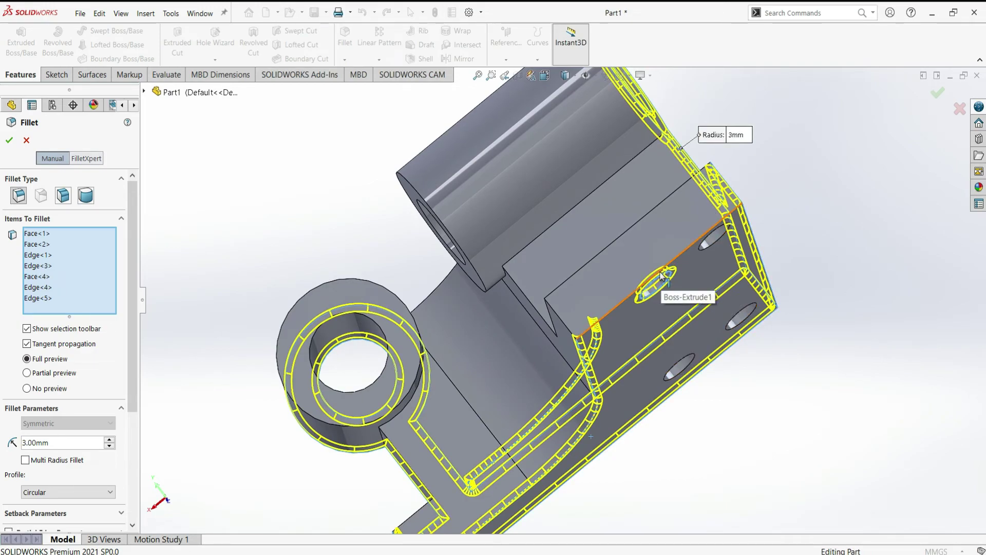
left_click(33, 299)
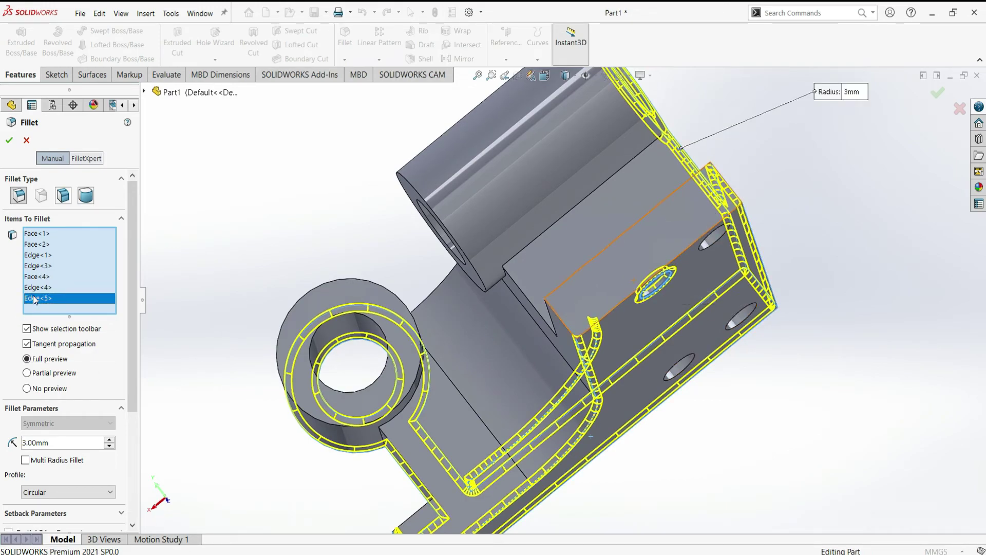
right_click(33, 299)
left_click(56, 315)
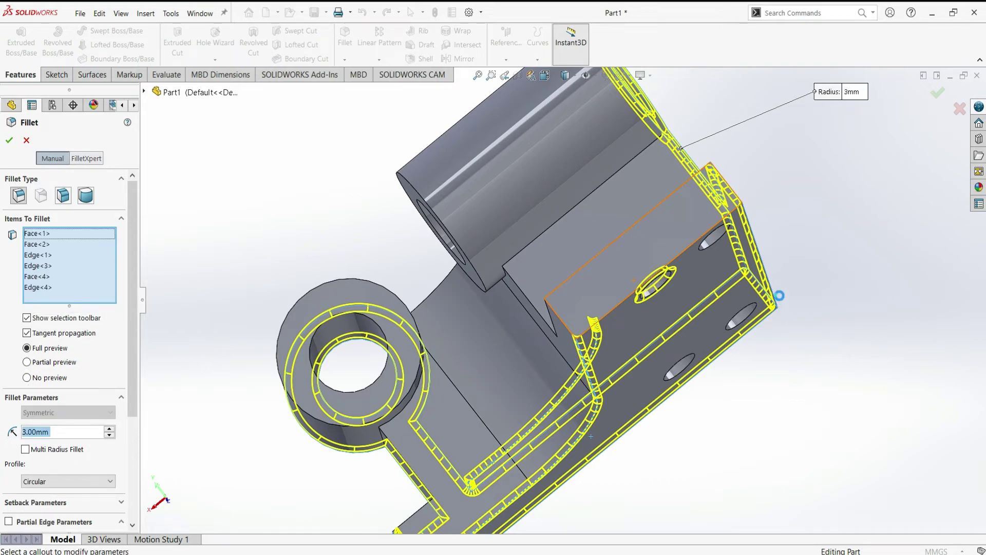
Add the large tube rib's outer foot edge to the fillet and remove the mispicked hole edge.
middle_click_drag(825, 311, 849, 326)
scroll(599, 310, "up", 5)
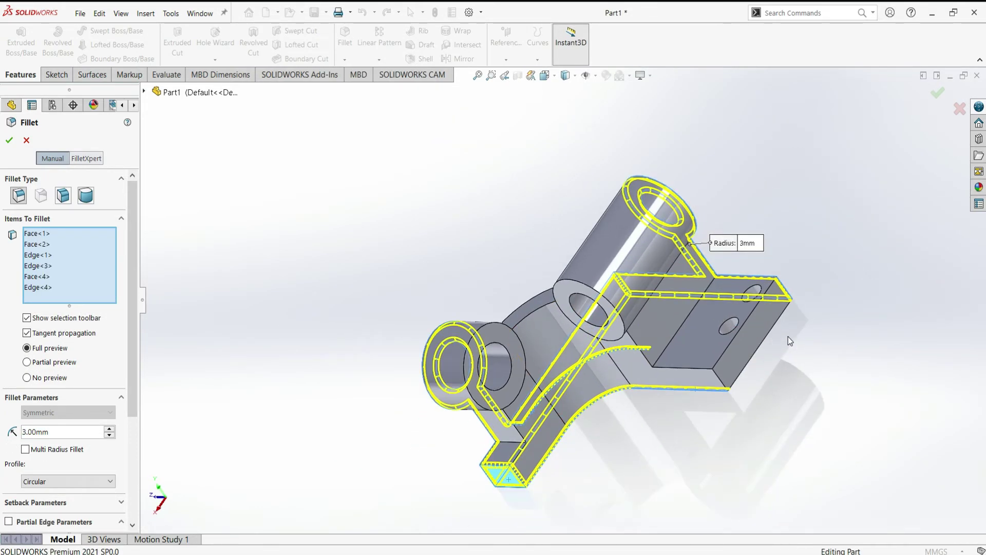
scroll(788, 337, "down", 2)
left_click(616, 312)
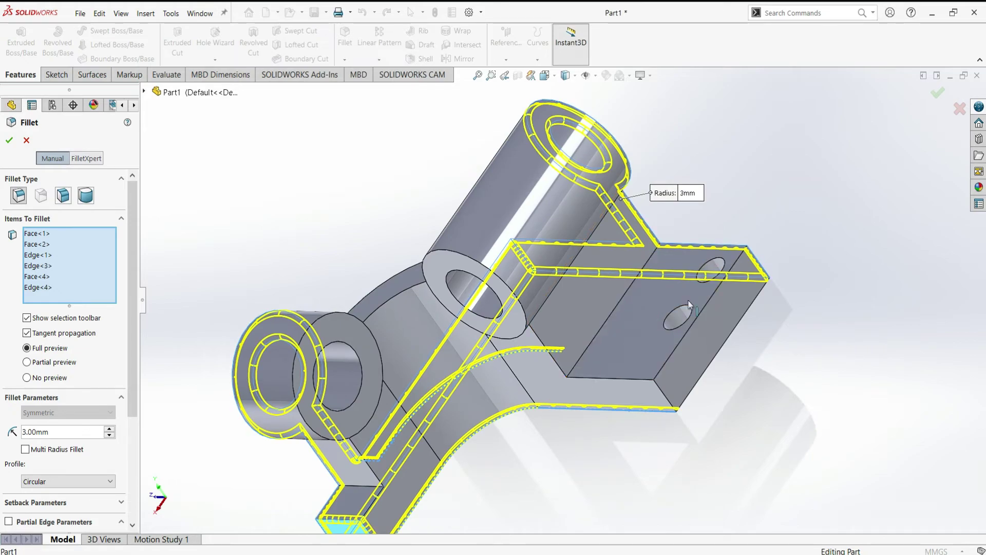
left_click(681, 345)
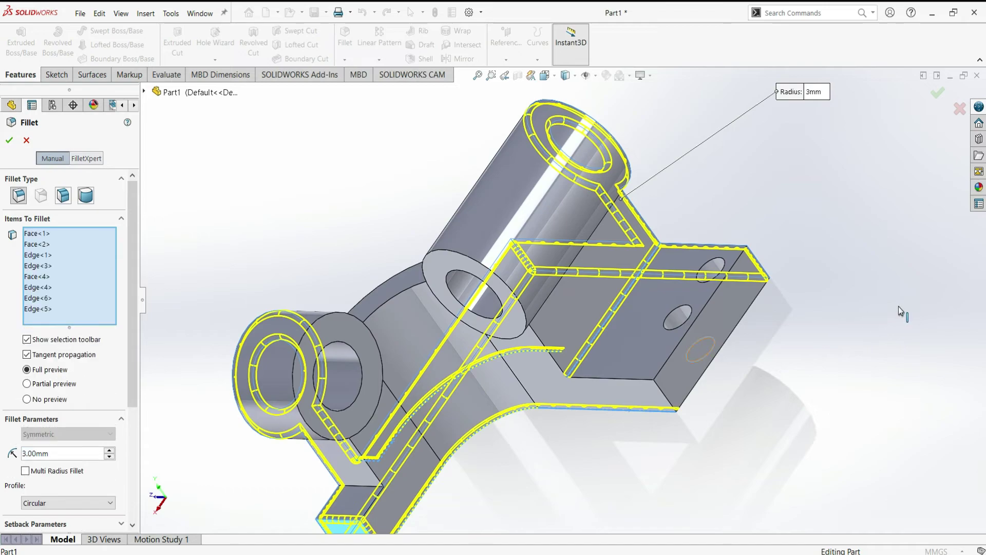
right_click(78, 316)
left_click(102, 333)
Add the end face beside the two holes, the plate's adjoining rear top edge and the flat back face to the fillet.
left_click(750, 305)
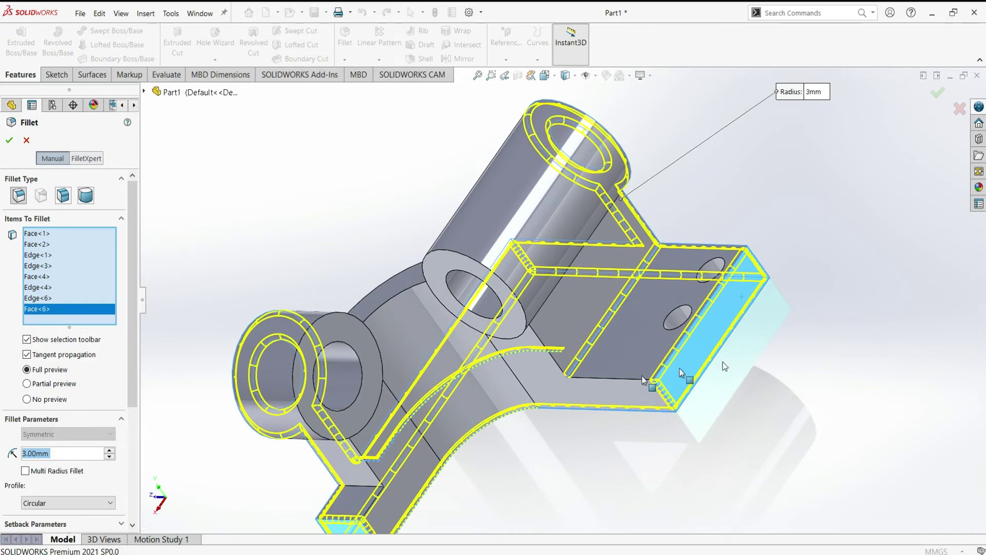
left_click(602, 378)
left_click(533, 369)
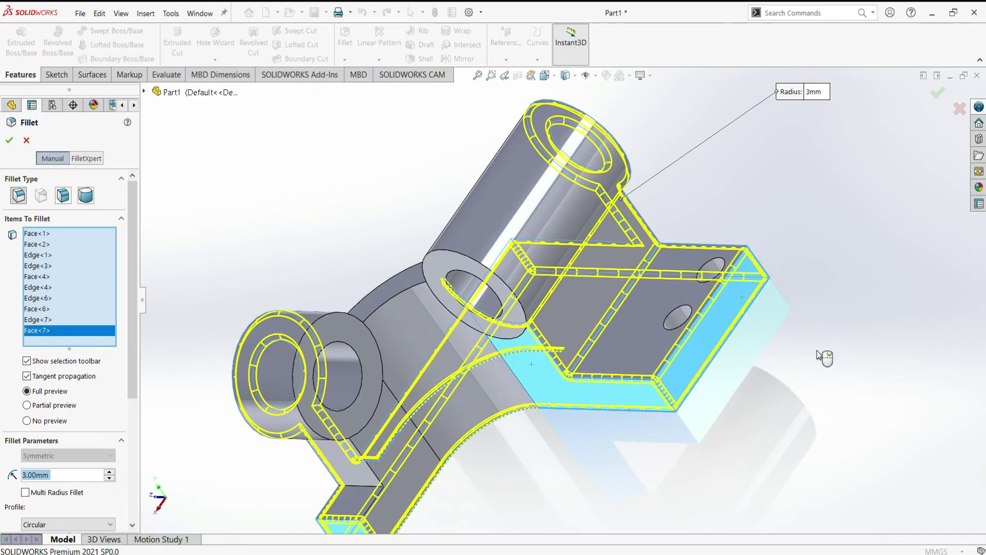
Add the curved wall's rear top edge and its top face to the fillet.
middle_click_drag(826, 336, 837, 248)
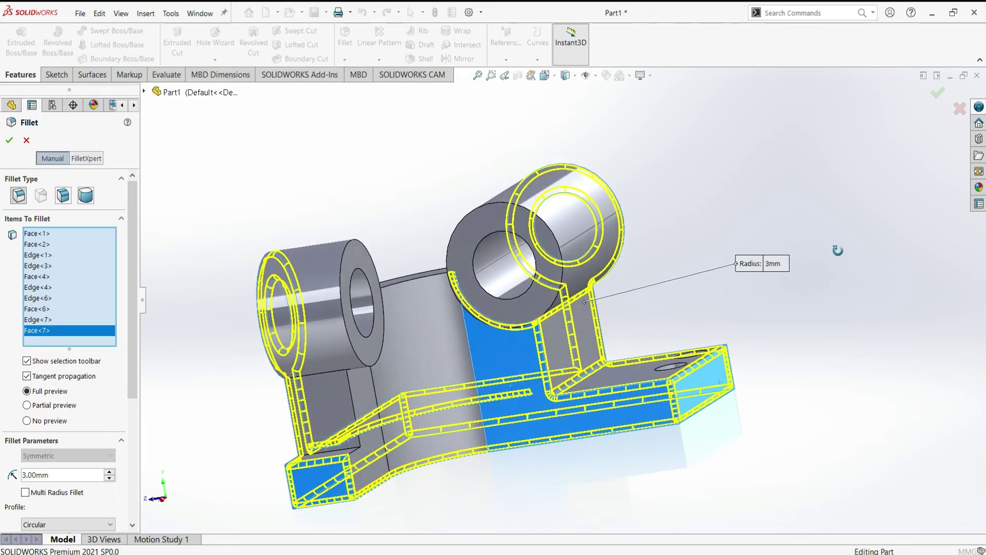
left_click(439, 277)
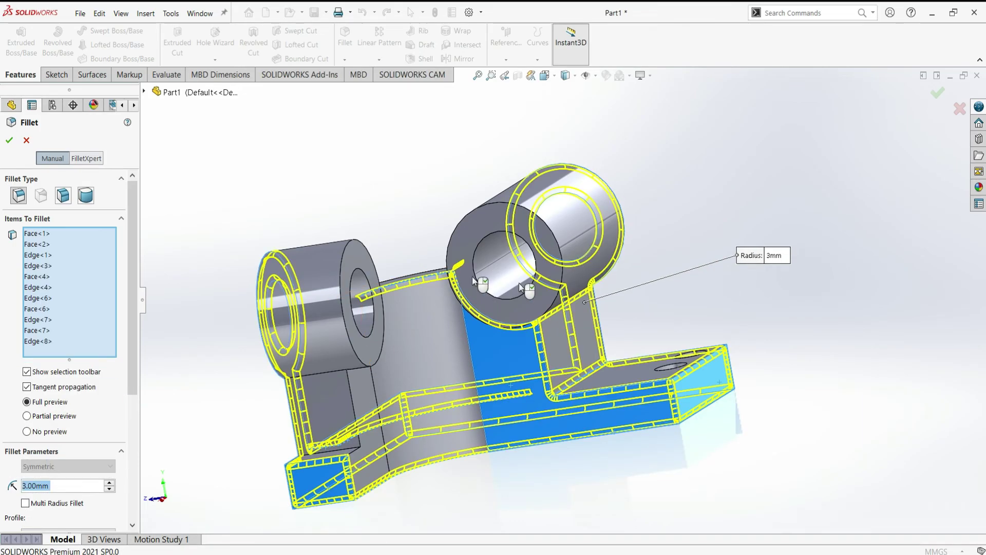
middle_click_drag(743, 320, 802, 355)
left_click(427, 304)
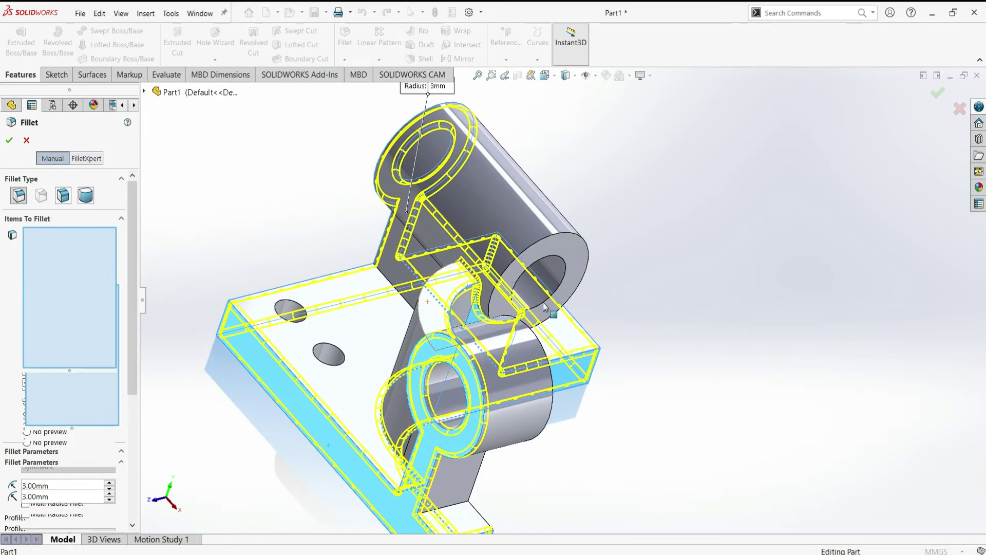
Add the corner edges where both ribs meet the wall and the large tube's rib-to-tube edge to the fillet.
middle_click_drag(668, 331, 729, 354)
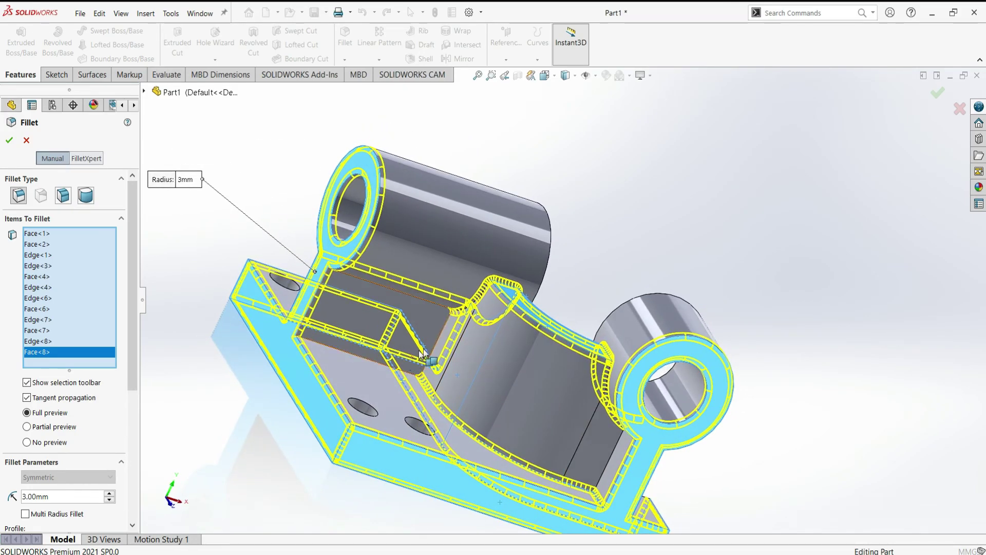
left_click(437, 349)
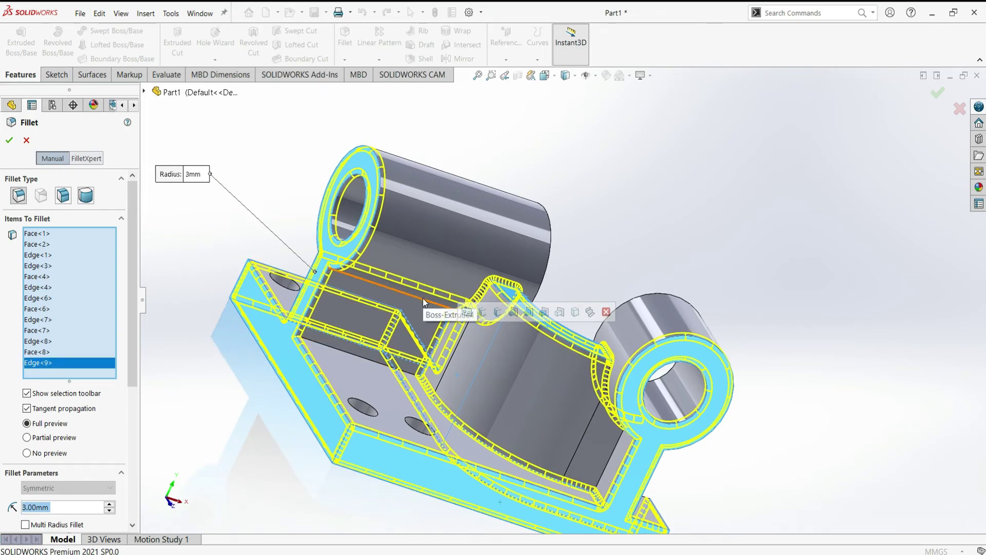
left_click(737, 295)
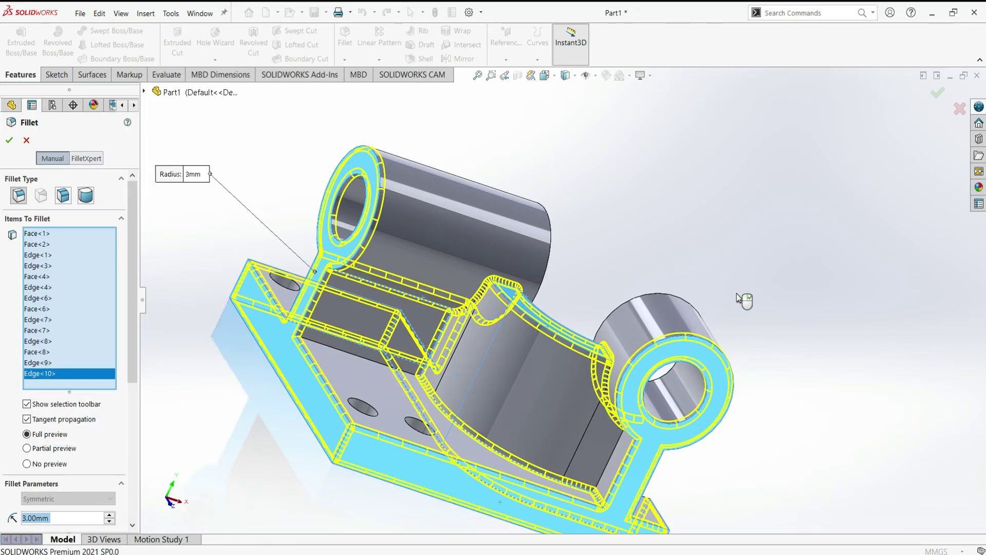
middle_click_drag(732, 285, 742, 316)
left_click(630, 448)
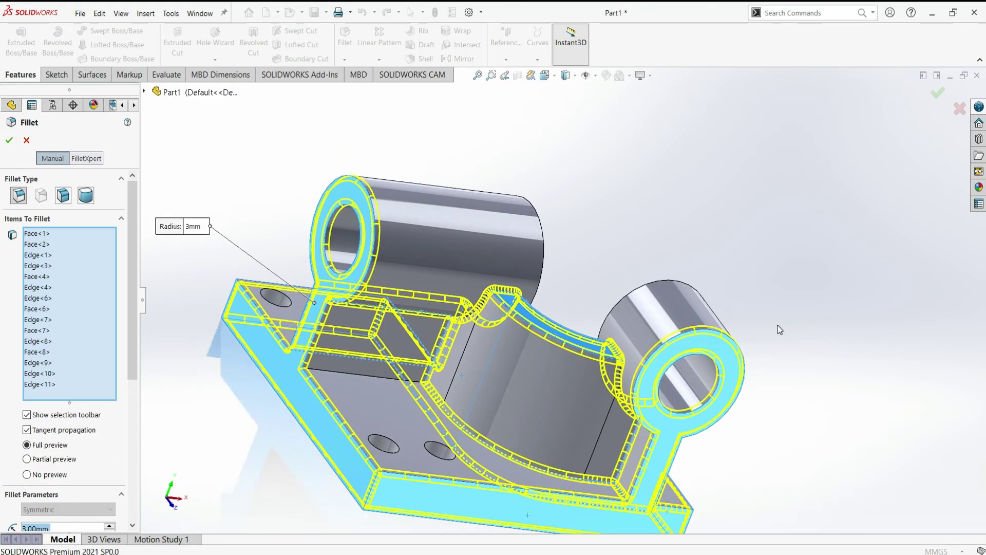
Add the flat back face beneath the small tube and finish the 3 mm fillet.
scroll(778, 329, "up", 1)
middle_click_drag(760, 345, 536, 467)
left_click(449, 444)
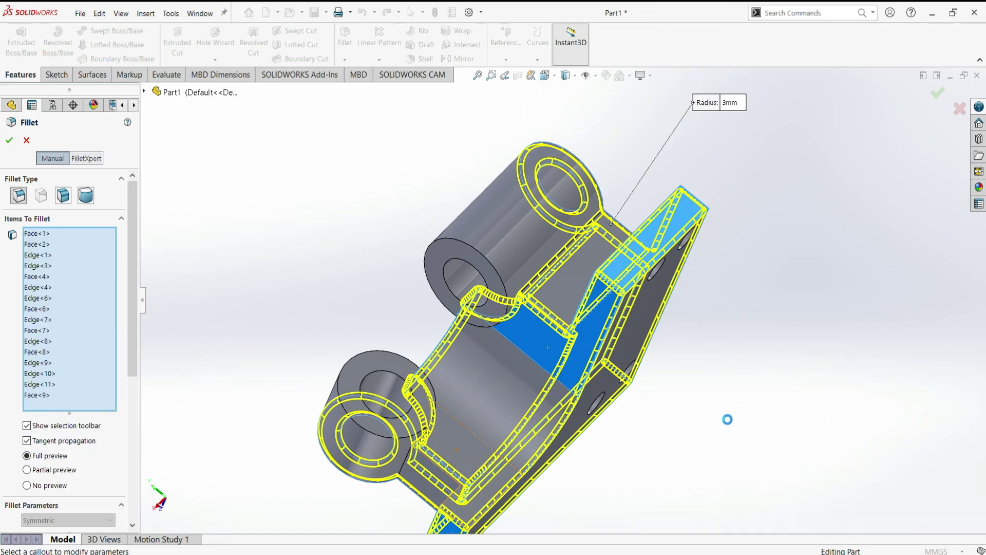
middle_click_drag(766, 382, 784, 398)
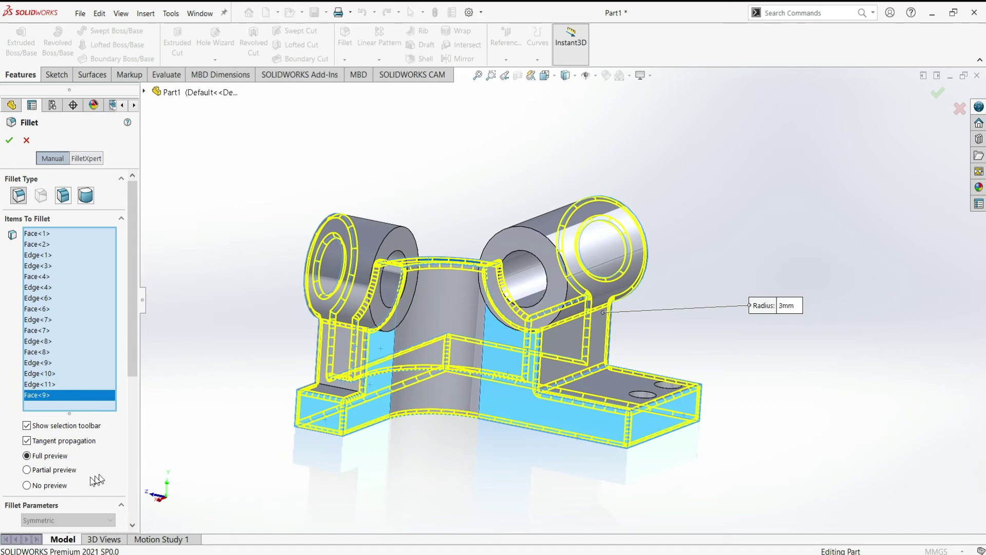
key("Return")
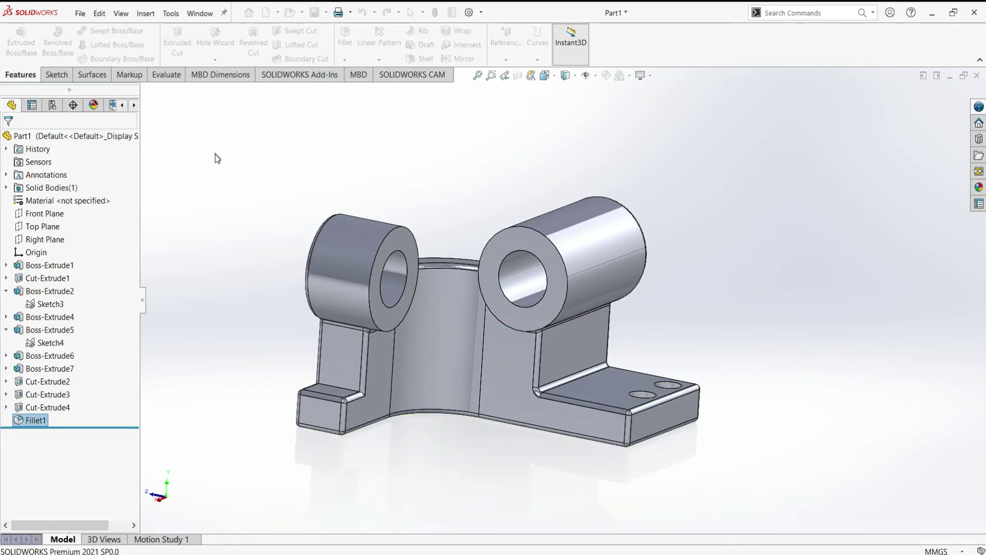
Apply a dark red color from the standard palette to the Fillet1 feature.
middle_click_drag(721, 220, 662, 386)
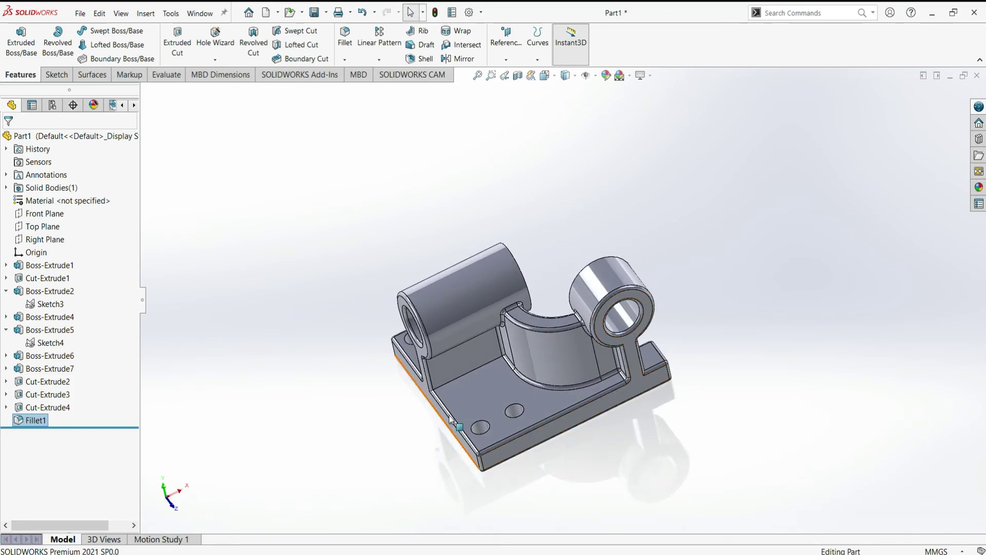
scroll(442, 420, "down", 2)
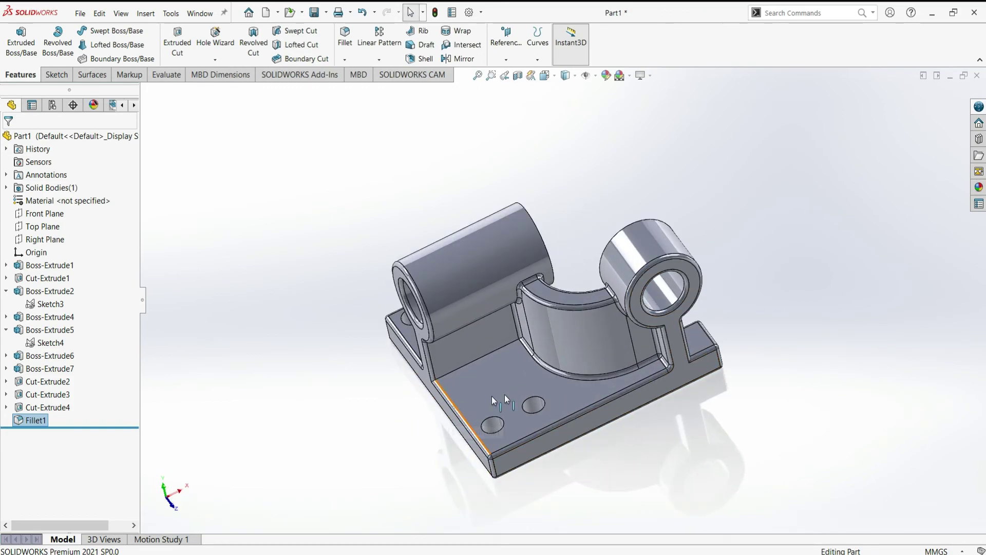
right_click(31, 423)
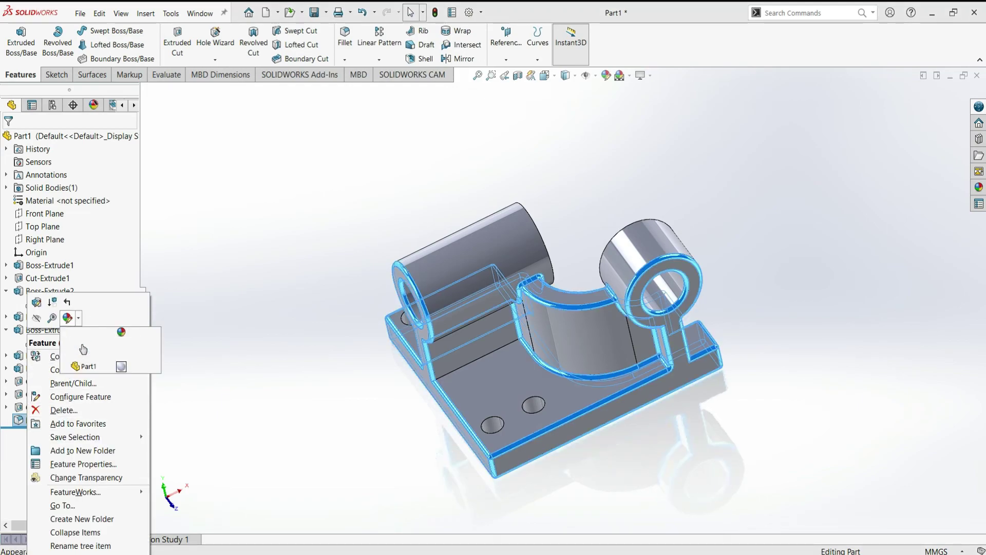
left_click(408, 358)
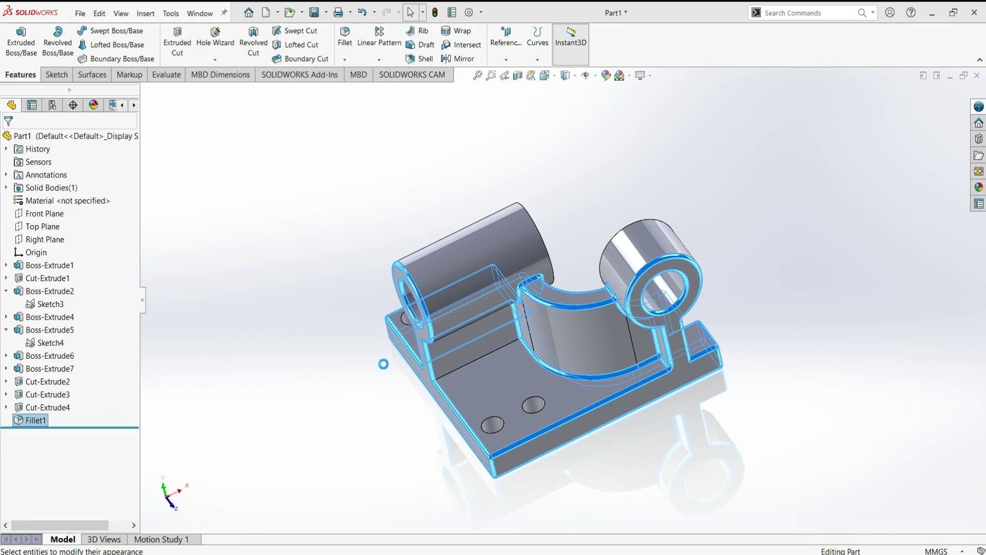
left_click(37, 407)
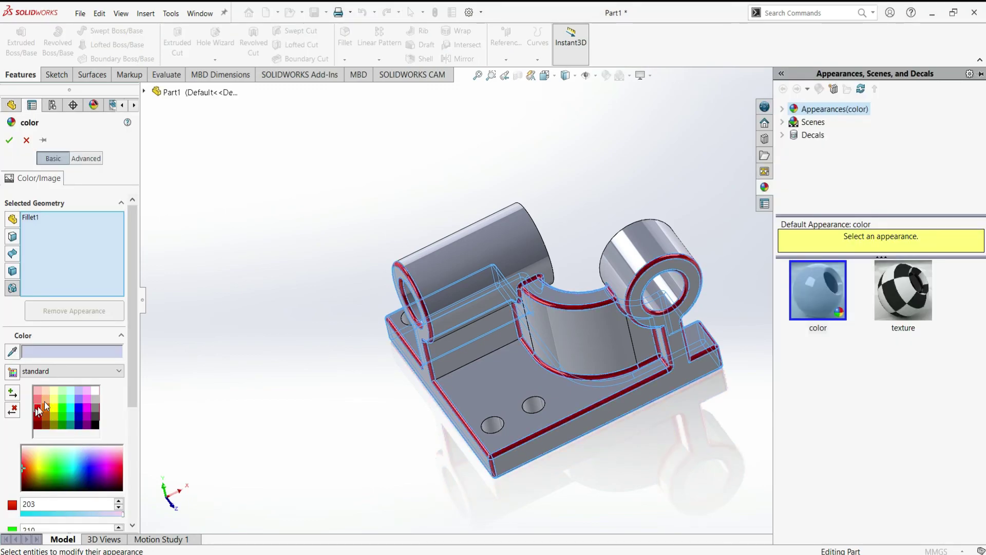
left_click(8, 140)
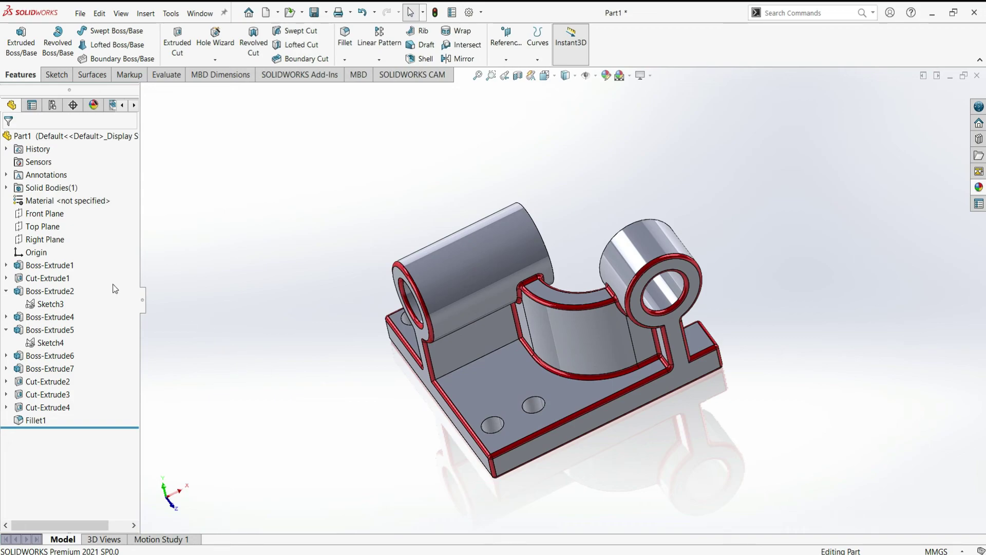
Apply a dark gray color from the standard palette to all features from Boss-Extrude1 through Cut-Extrude3, leaving out Cut-Extrude4 and Fillet1.
left_click(6, 291)
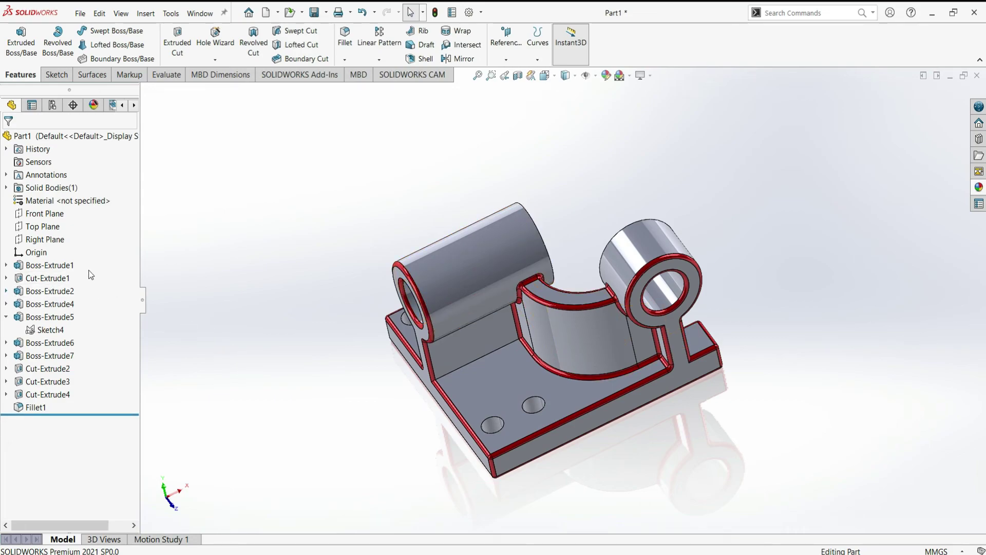
left_click(72, 266)
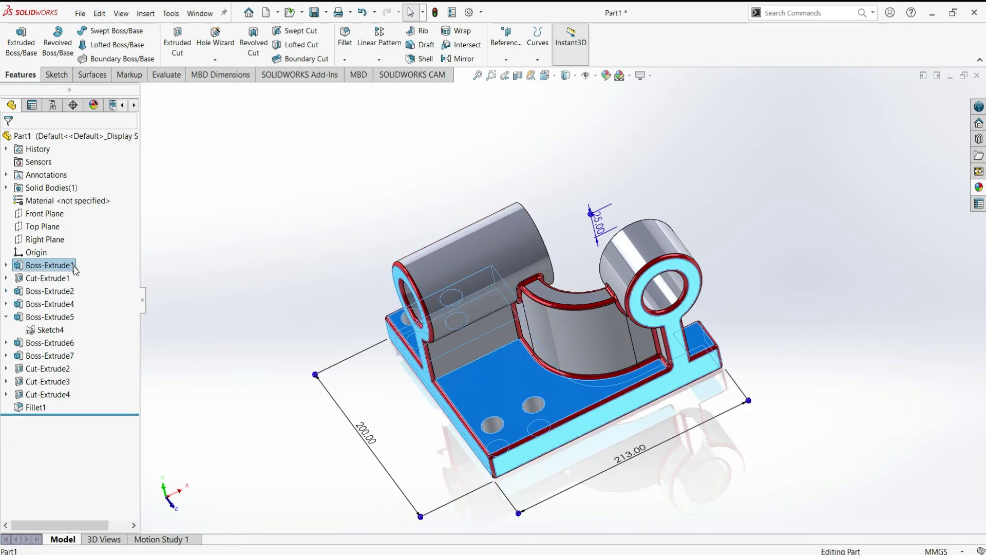
left_click(58, 292, "ctrl")
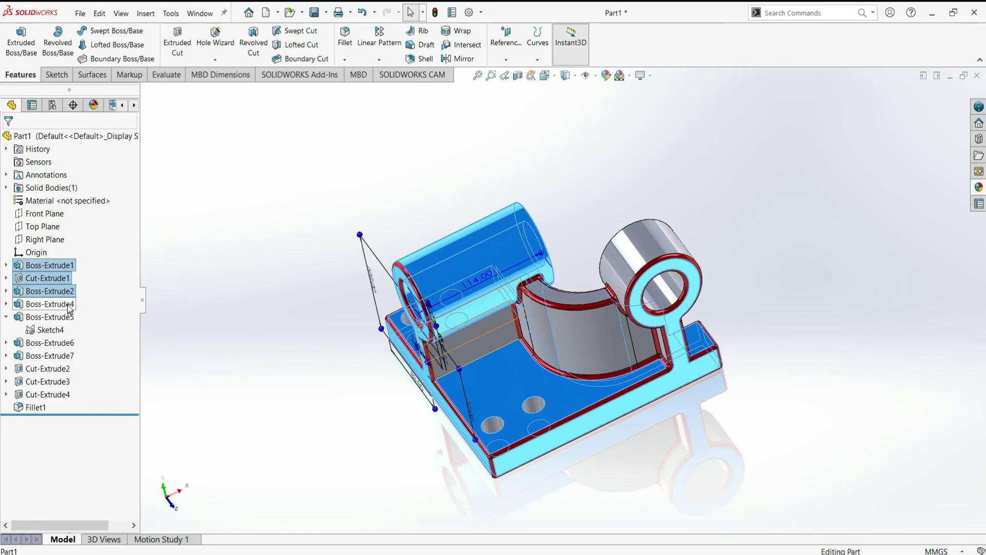
left_click(59, 317, "ctrl")
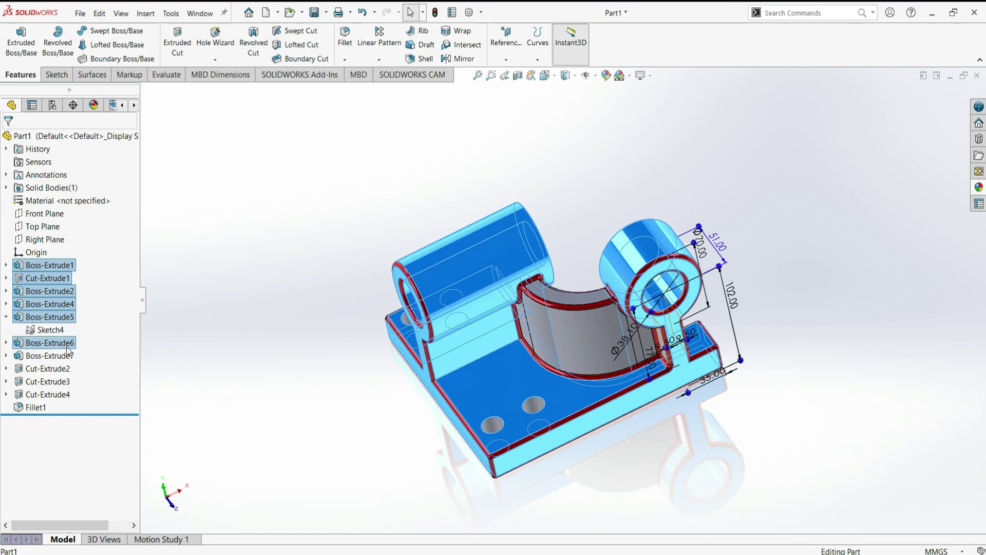
left_click(51, 356, "ctrl")
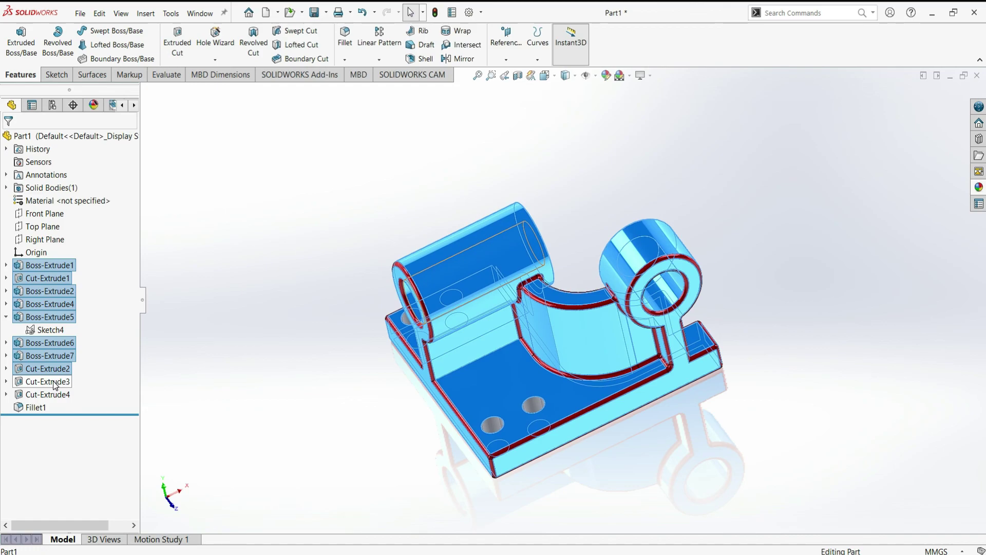
left_click(62, 395, "ctrl")
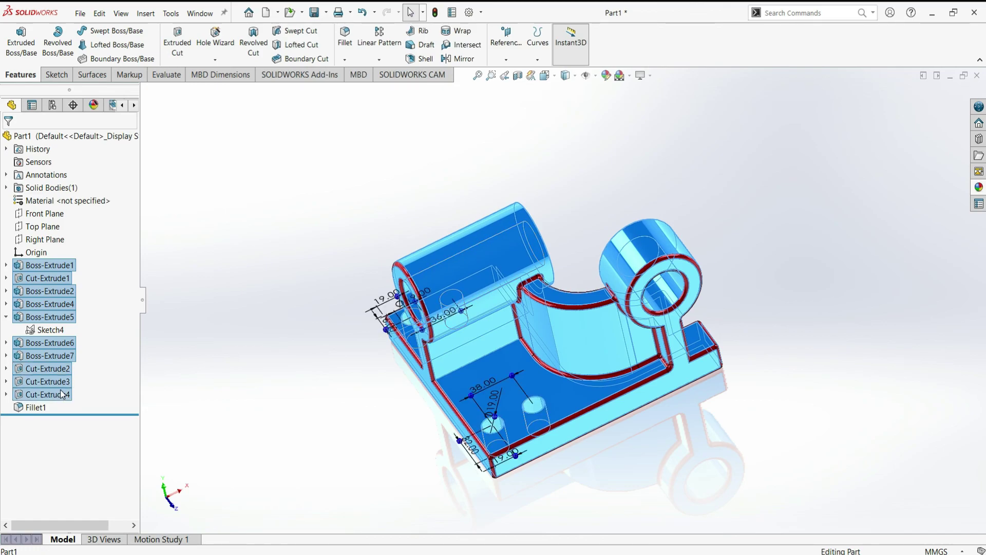
left_click(61, 396, "ctrl")
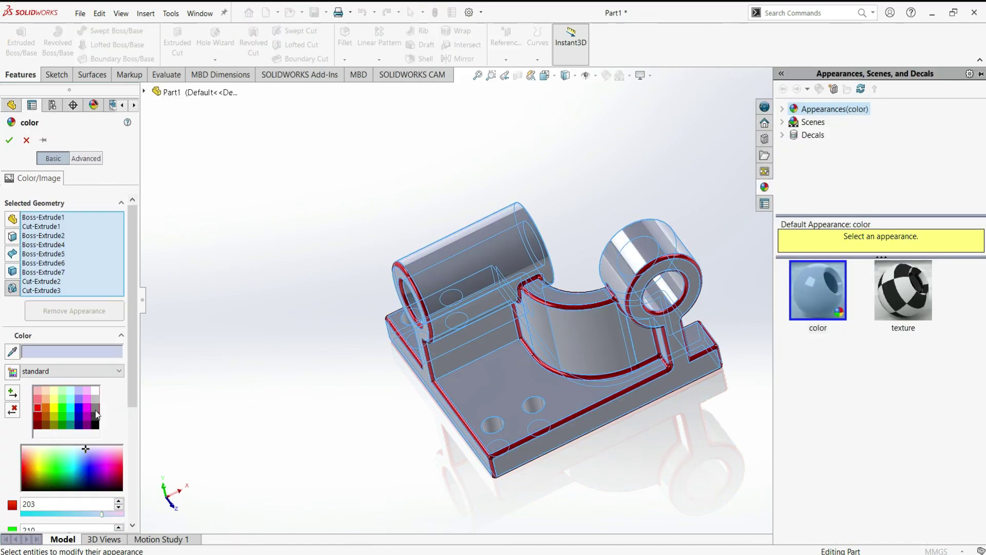
left_click(96, 407)
left_click(10, 140)
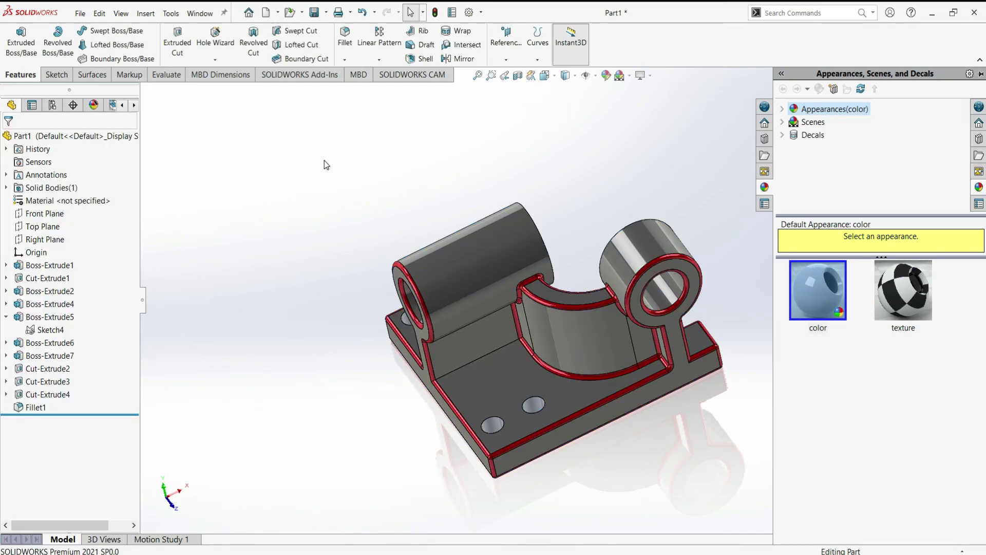
middle_click_drag(751, 176, 747, 130)
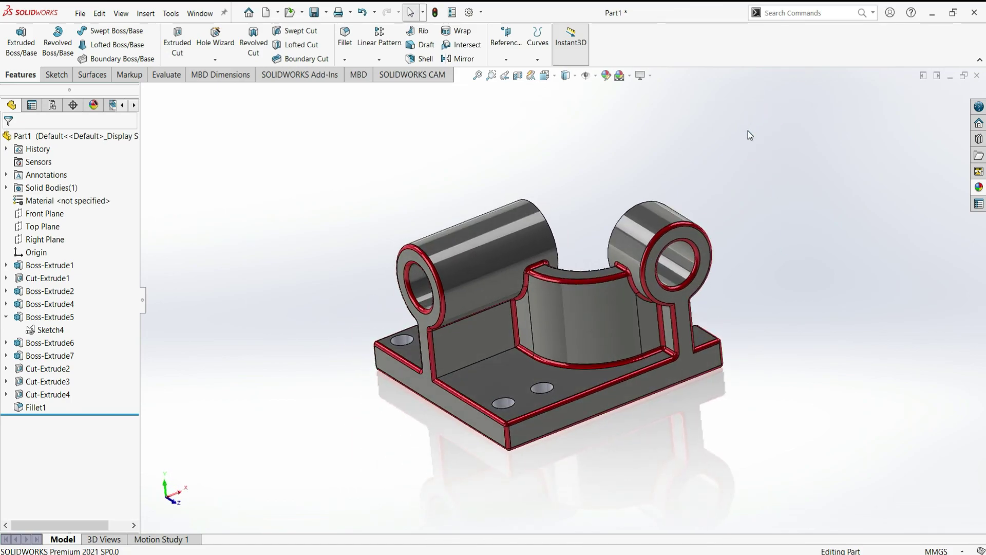